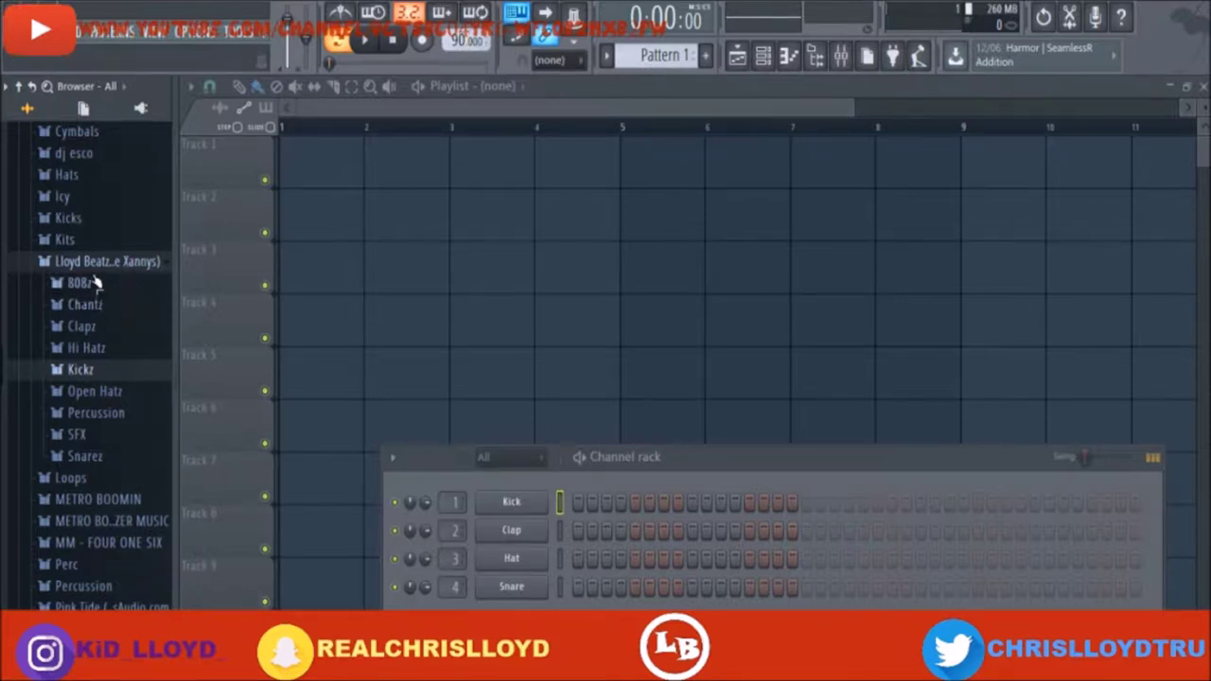
Replace the Kick channel's sample with LB Kick 3 from the Lloyd Beatz kit's Kickz folder
left_click(111, 371)
left_click(108, 415)
left_click_drag(112, 427, 509, 506)
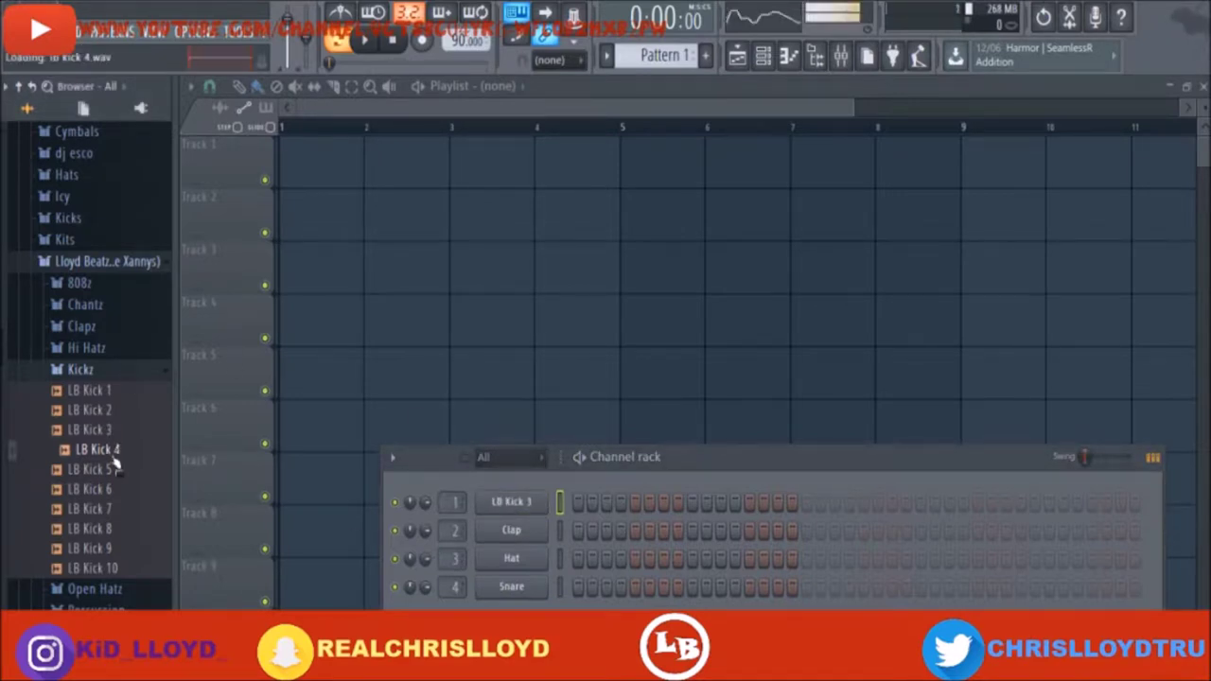
left_click(123, 371)
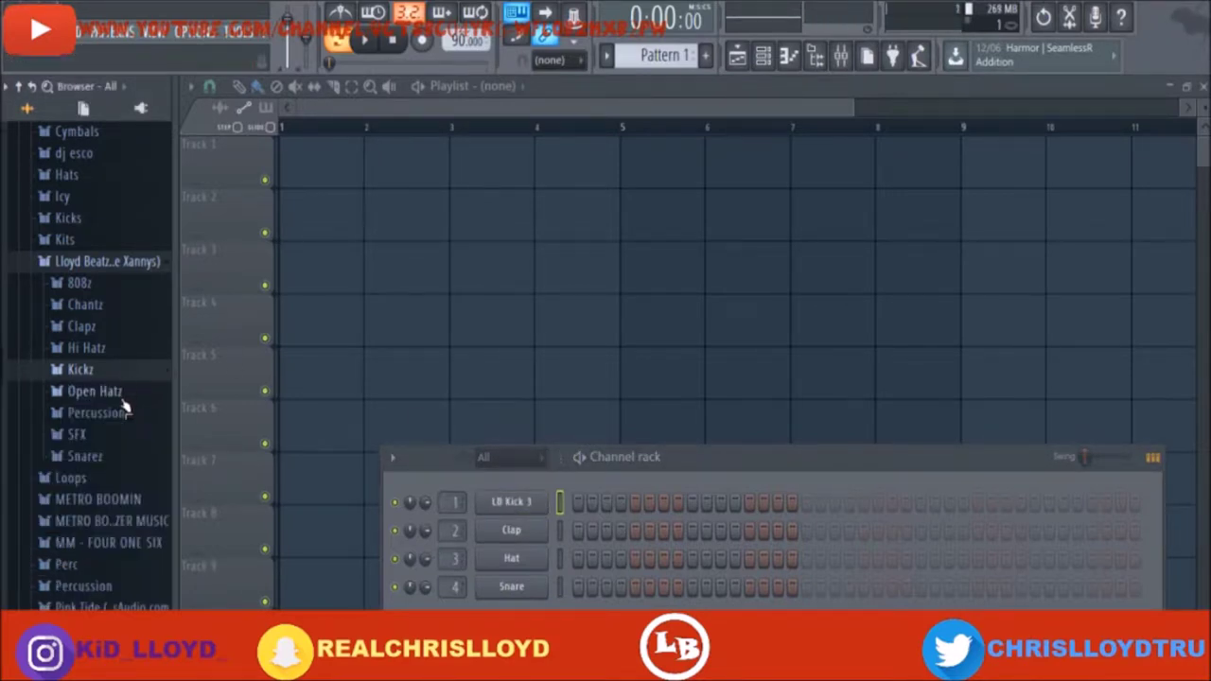
Audition the kit's snare and clap samples and load LB Clap 7 into the Clap channel
left_click(115, 458)
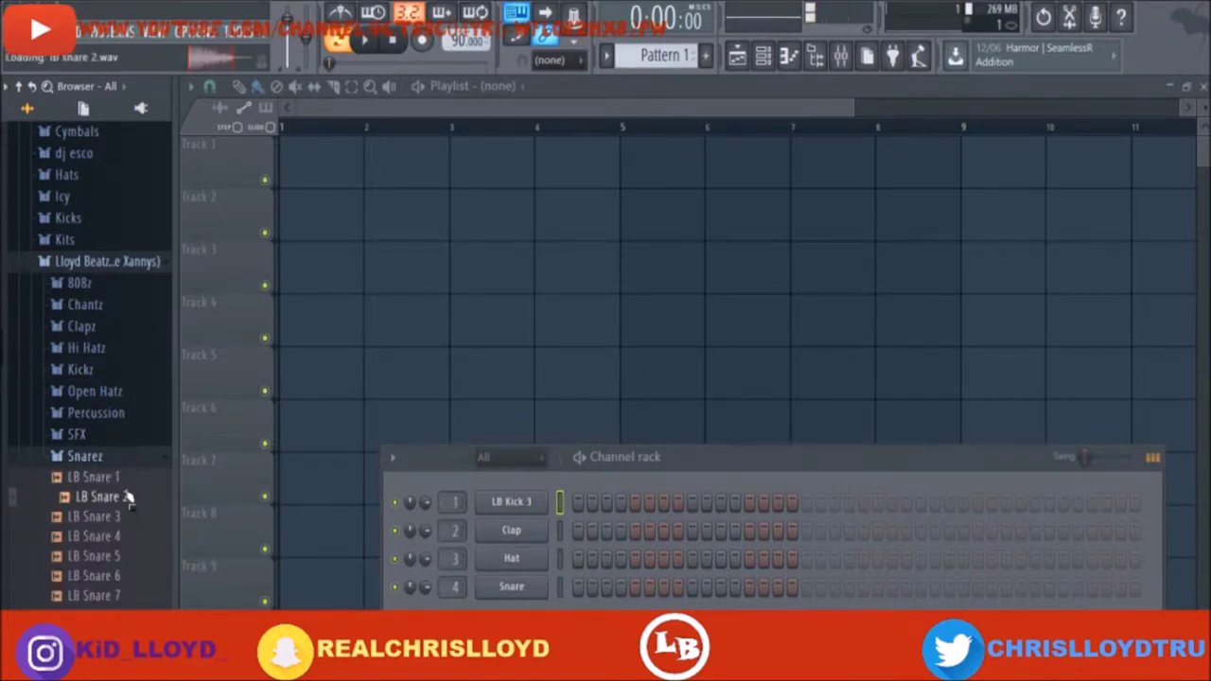
left_click(127, 458)
left_click(83, 326)
left_click(91, 347)
left_click(94, 368)
left_click(104, 387)
left_click(115, 406)
left_click(120, 426)
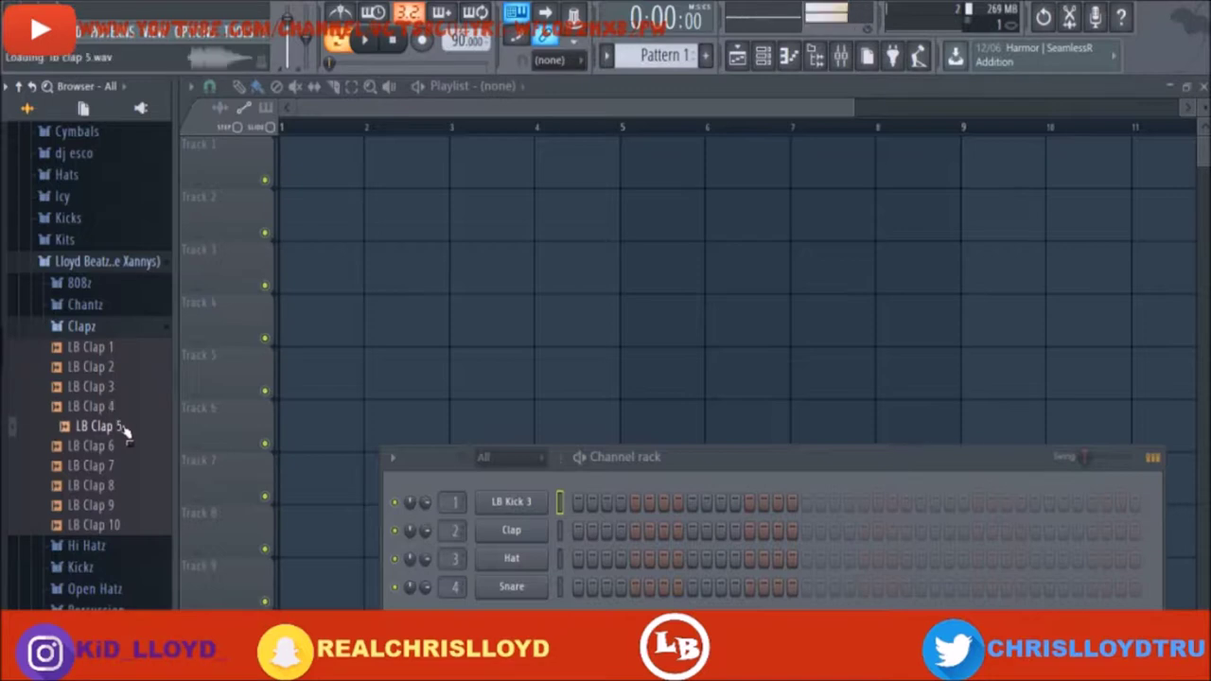
left_click(117, 449)
left_click(120, 468)
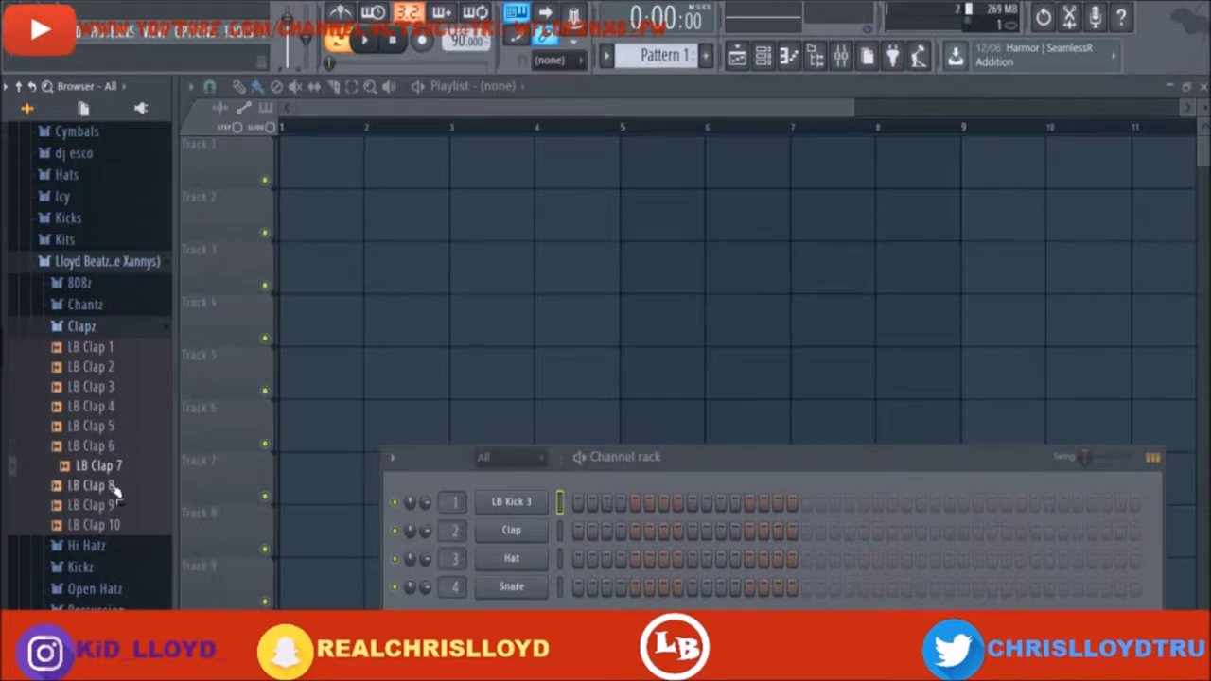
left_click(124, 451)
left_click_drag(124, 468, 501, 538)
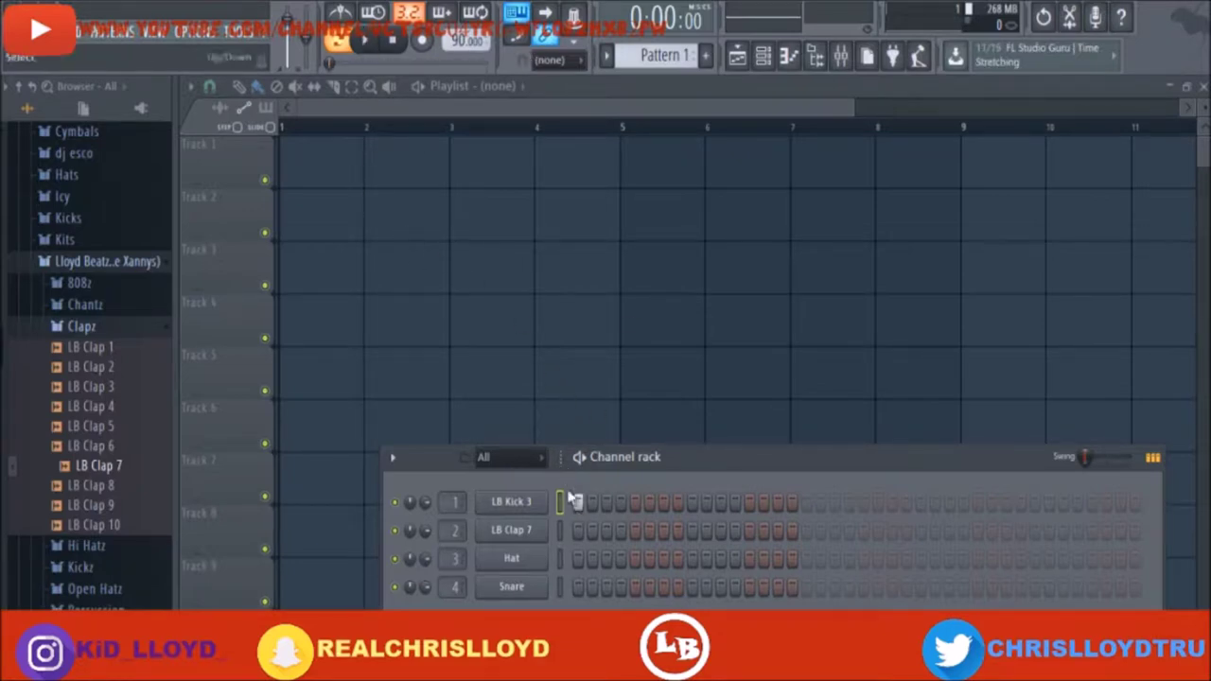
Play the pattern and add LB Clap 7 hits on steps 5, 13, 21 and 29
left_click(365, 42)
left_click(635, 531)
left_click(750, 531)
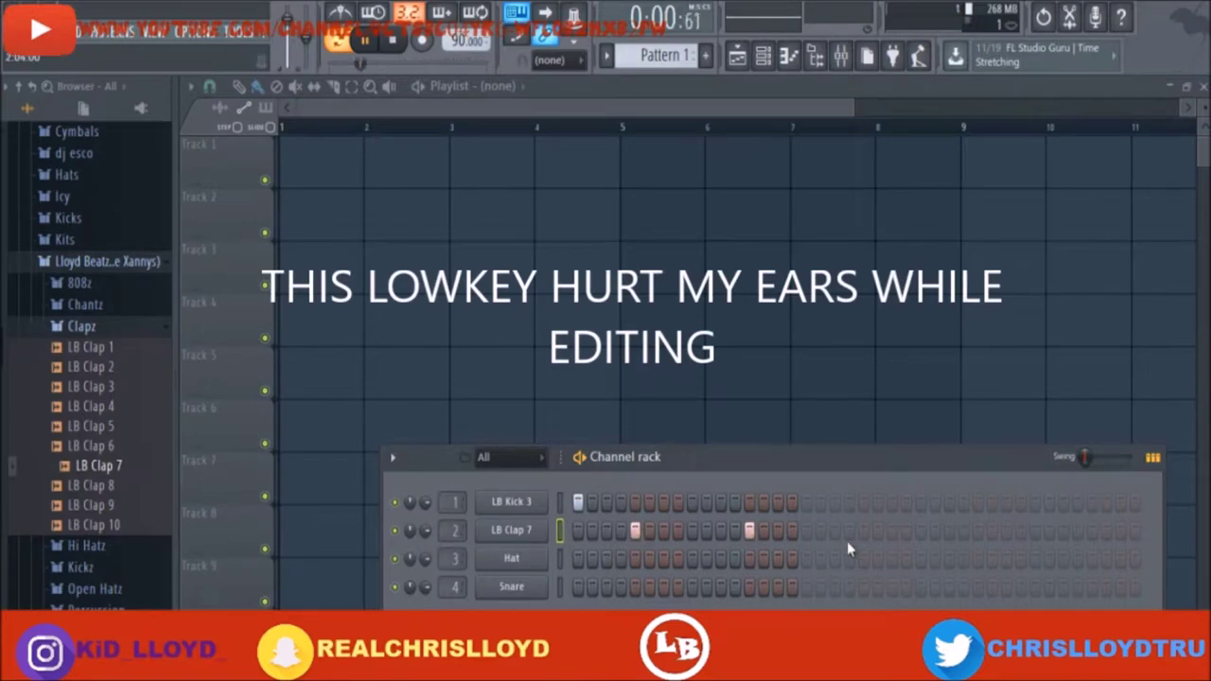
left_click(863, 531)
left_click(978, 531)
Extend the LB Clap 7 pattern across four bars with hits on steps 32, 37, 45, 53 and 61
left_click_drag(956, 617, 1013, 617)
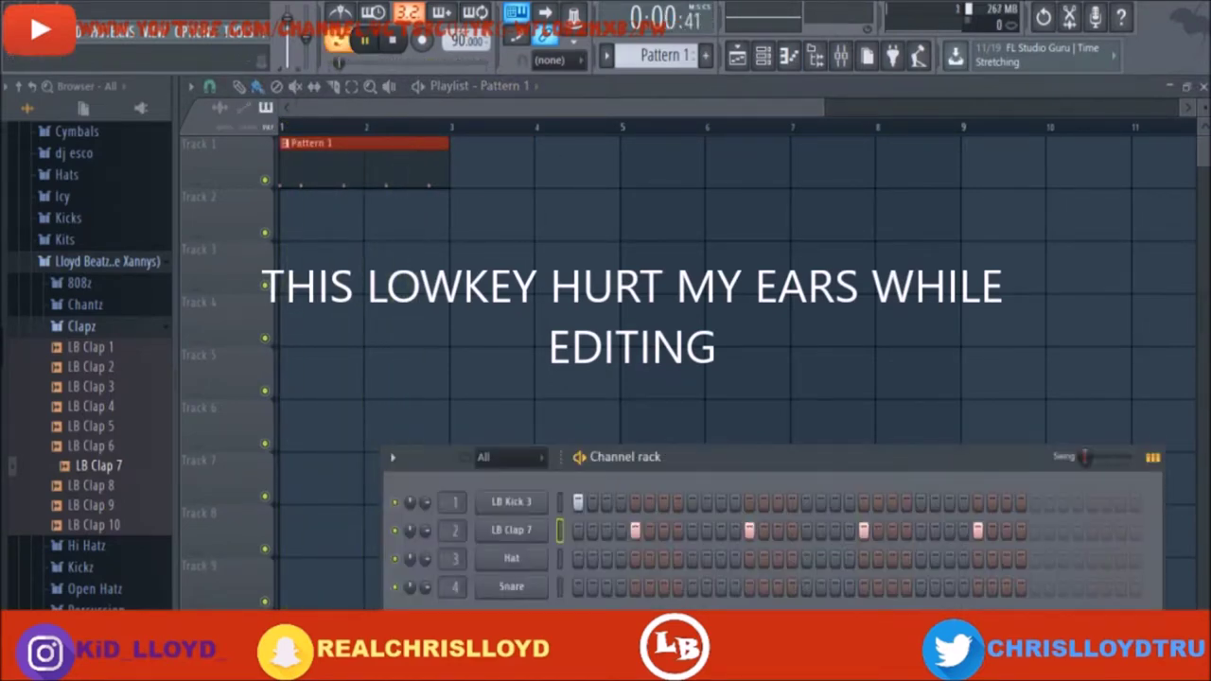
left_click(878, 531)
left_click(990, 533)
left_click_drag(936, 616, 910, 616)
left_click(964, 532)
left_click(1079, 532)
left_click(807, 533)
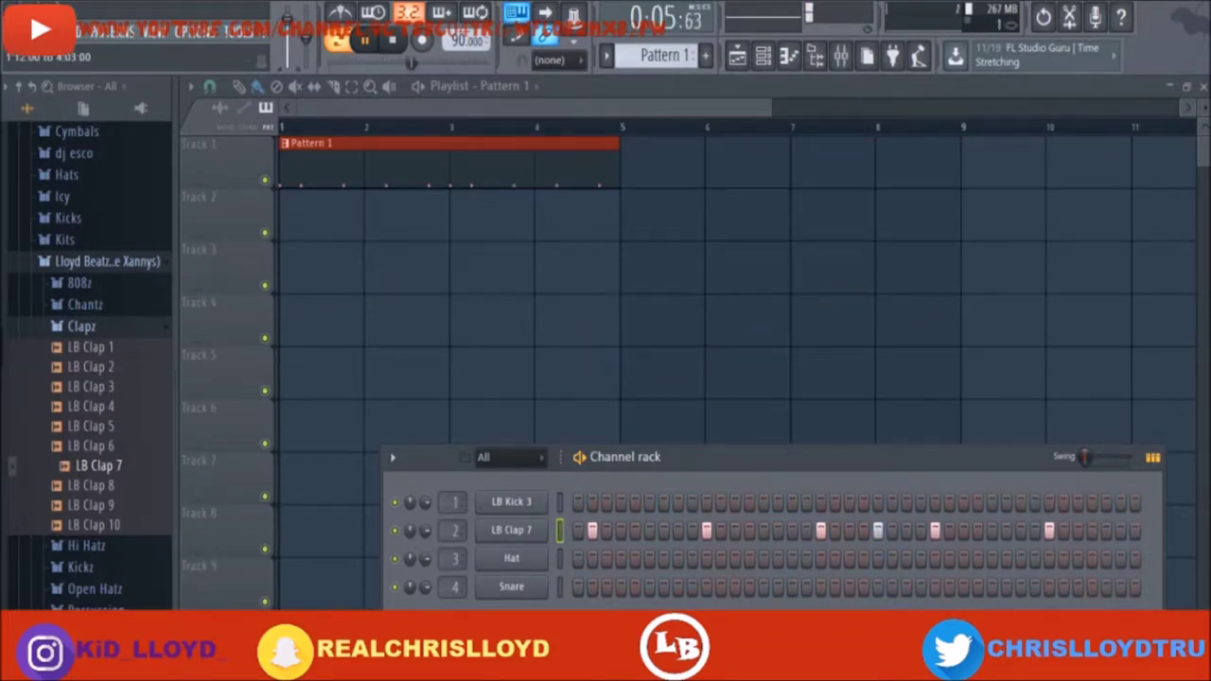
right_click(878, 531)
left_click(849, 531)
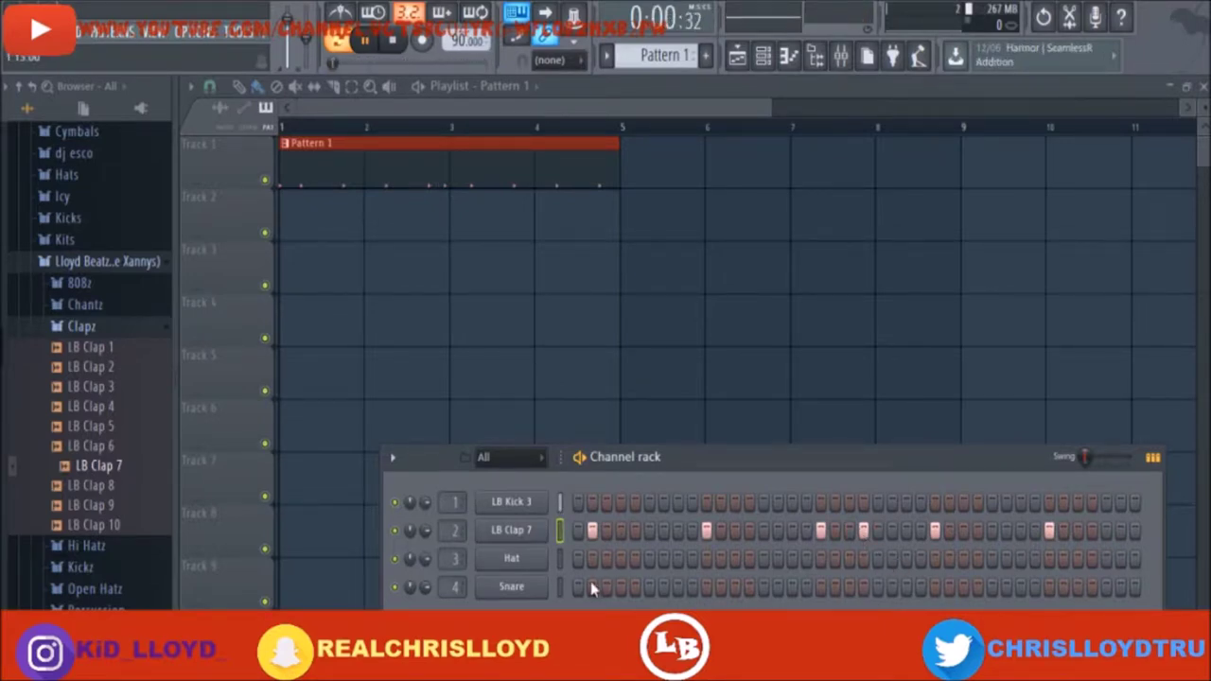
Build a syncopated LB Kick 3 pattern across the four bars, adding first-bar hits on steps 6, 9 and 16
left_click_drag(691, 615, 586, 615)
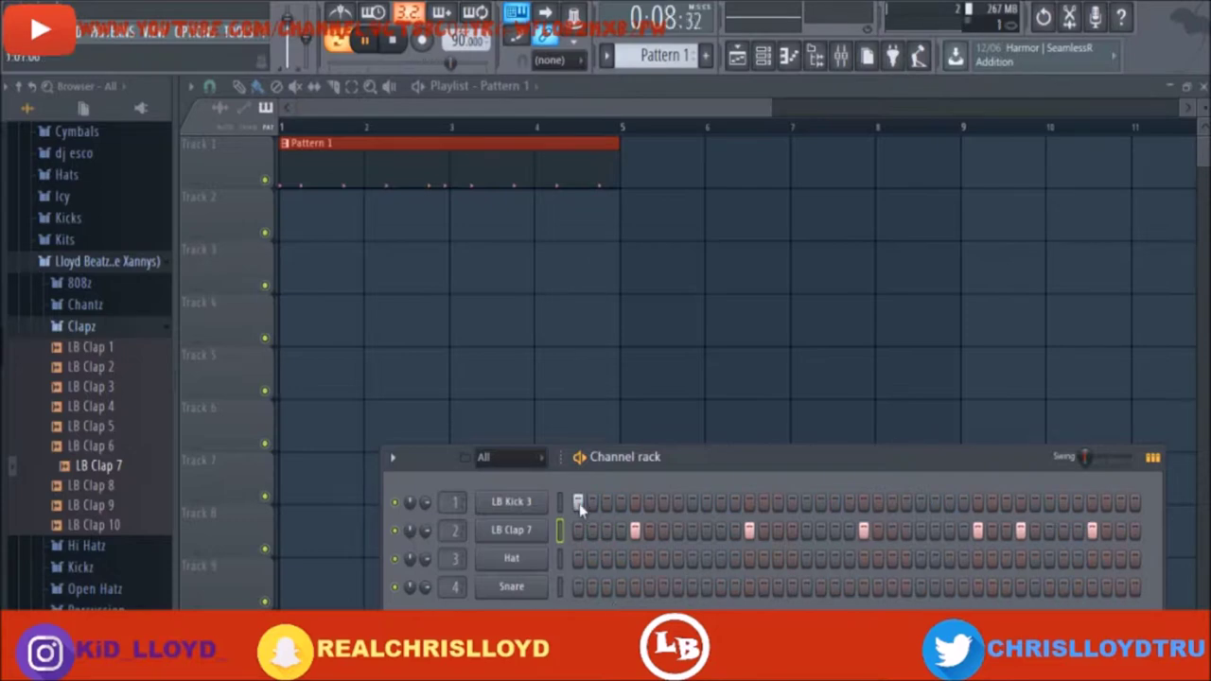
left_click(649, 502)
left_click(664, 502)
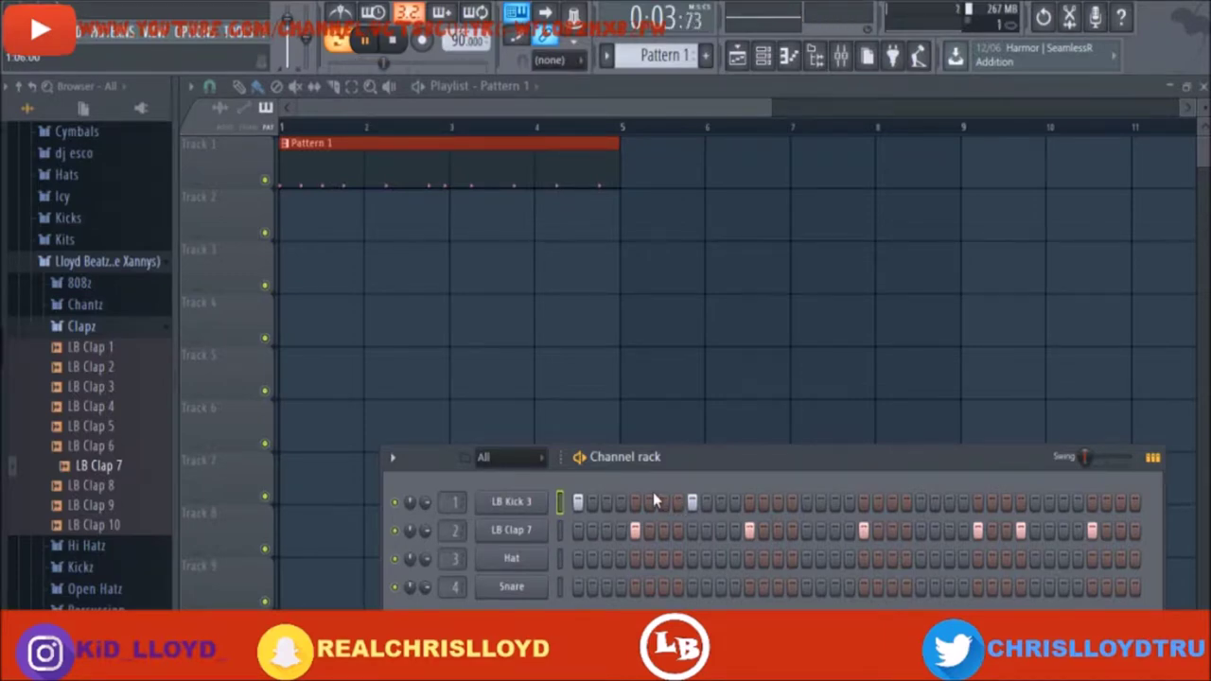
left_click(649, 502)
left_click(807, 502)
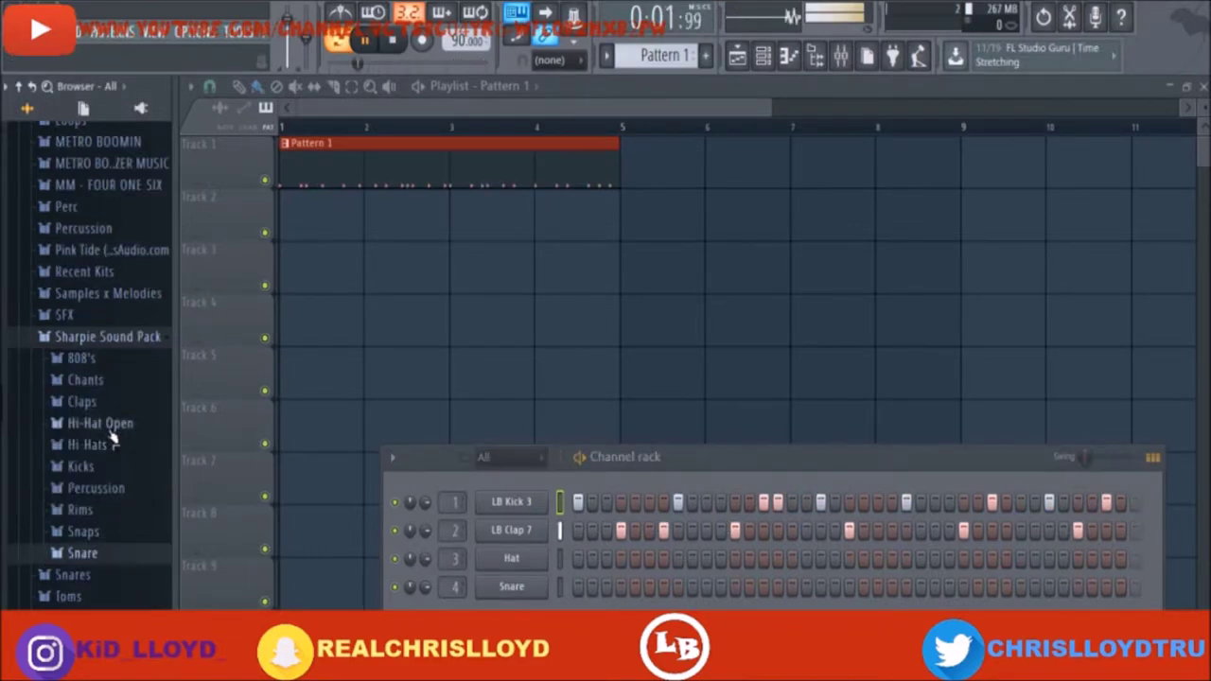
Replace the Hat channel's sample with SHi-Hat 7 from the Sharpie Sound Pack's Hi-Hats folder
left_click(115, 445)
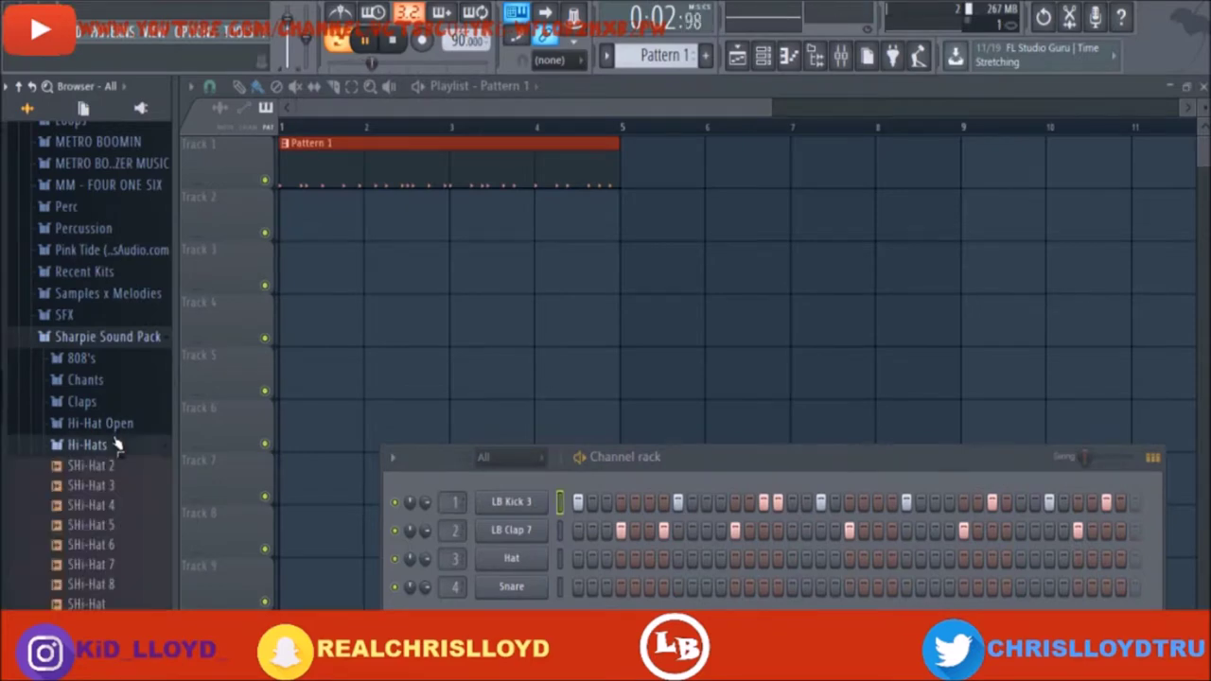
left_click(121, 507)
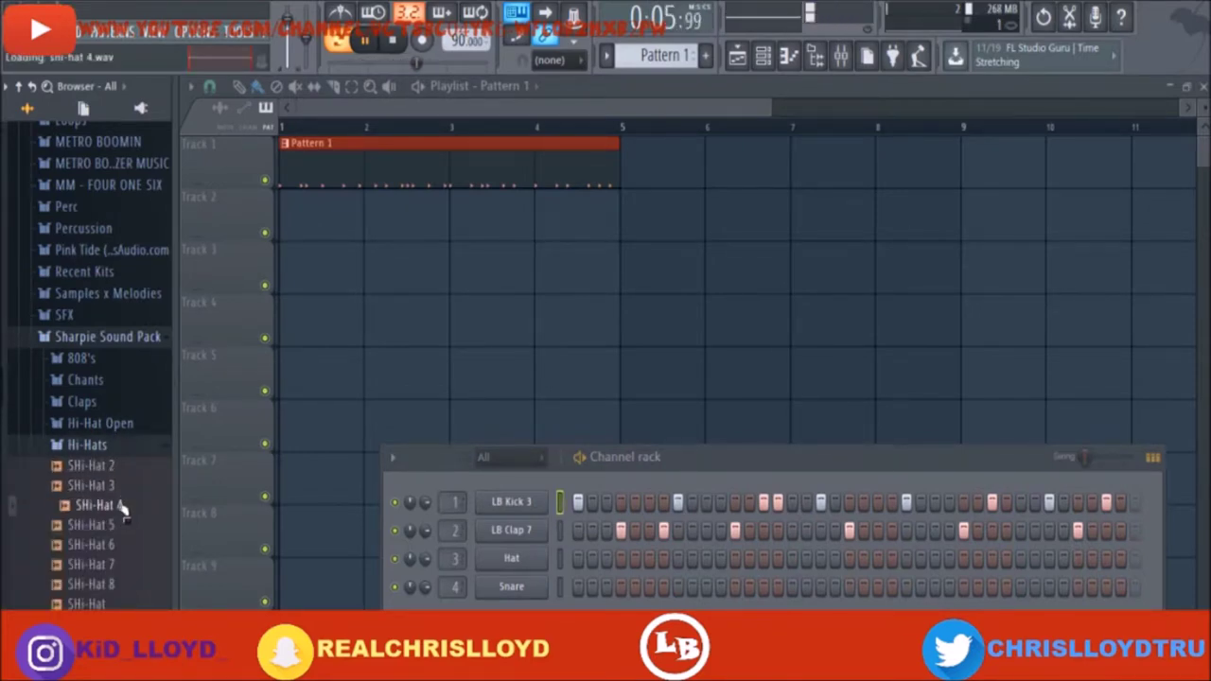
left_click(106, 564)
left_click_drag(111, 565, 509, 558)
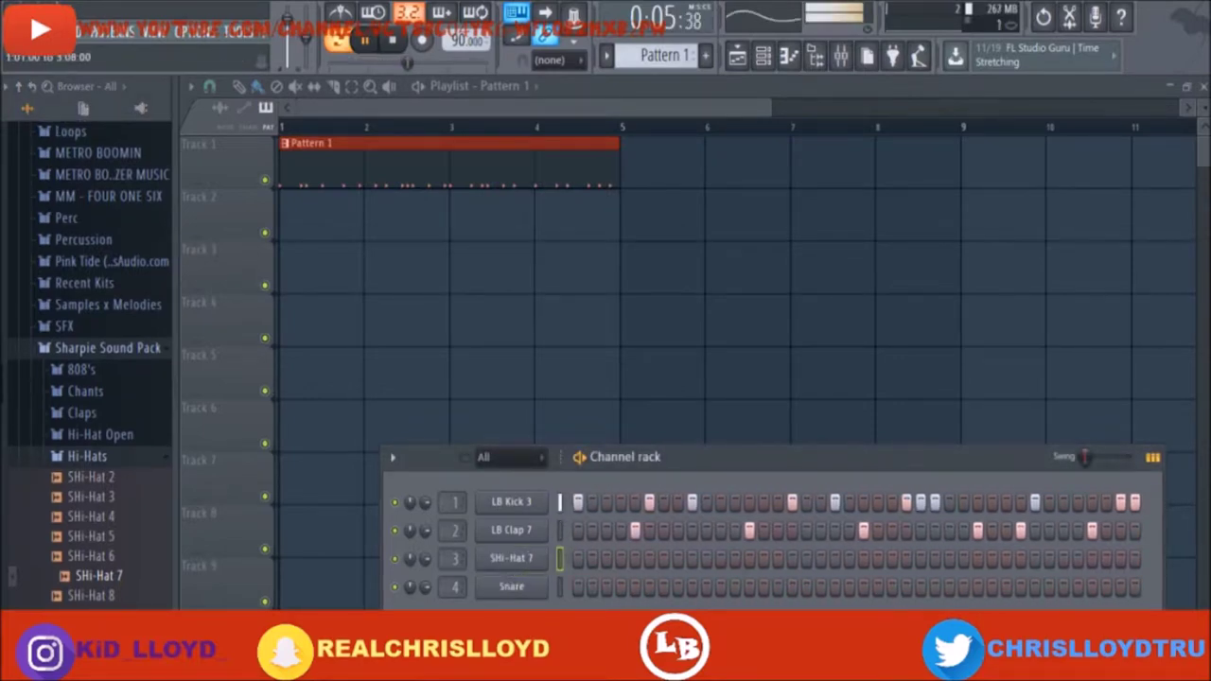
left_click(578, 587)
left_click(592, 586)
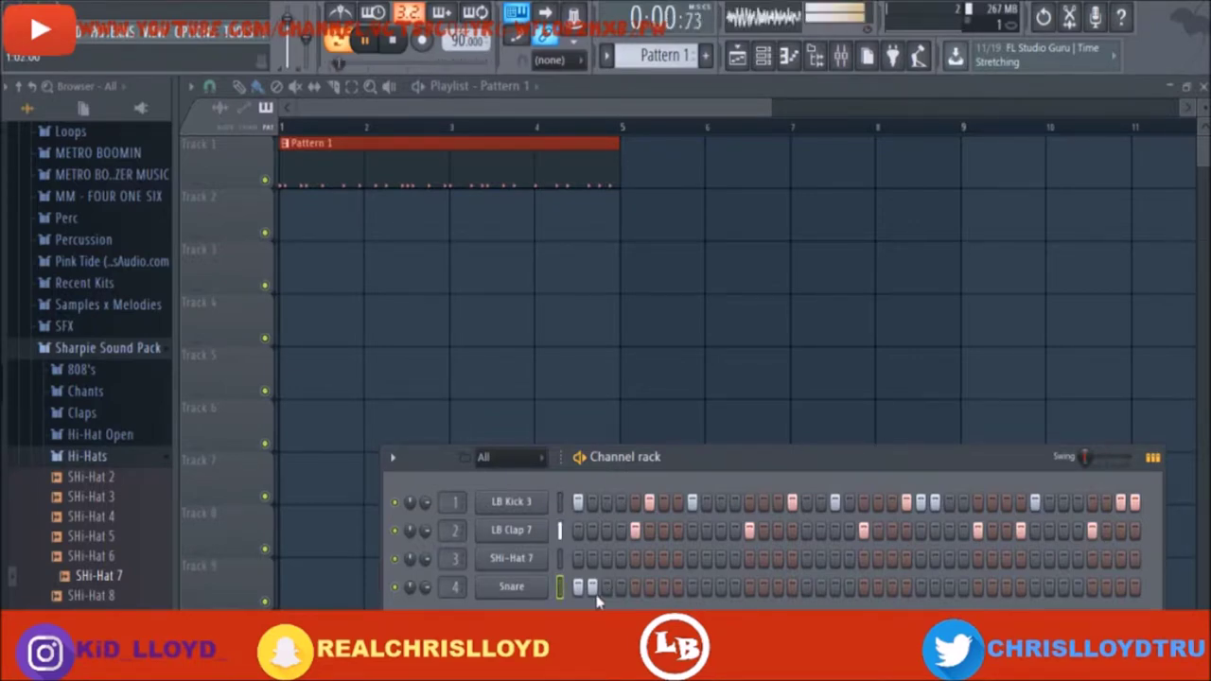
right_click(579, 588)
right_click(591, 586)
Add SHi-Hat 7 hits on steps 1, 2, 3, 5 and 7 and play the pattern
left_click(578, 558)
left_click(592, 559)
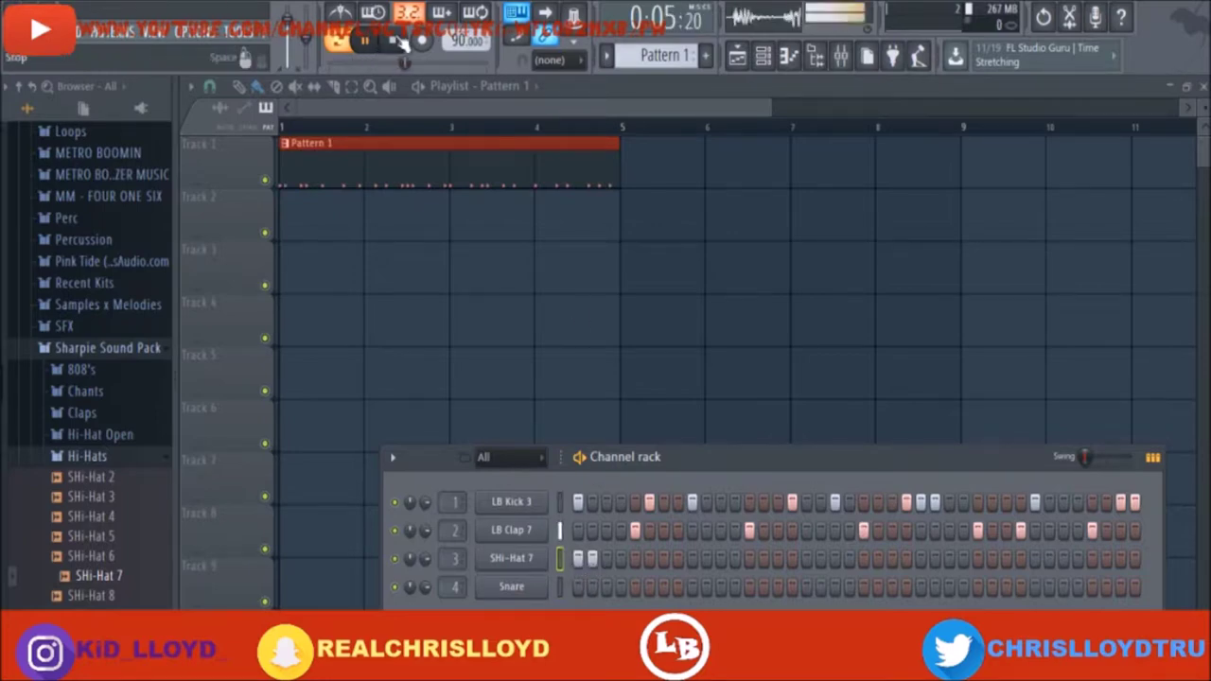
left_click(393, 41)
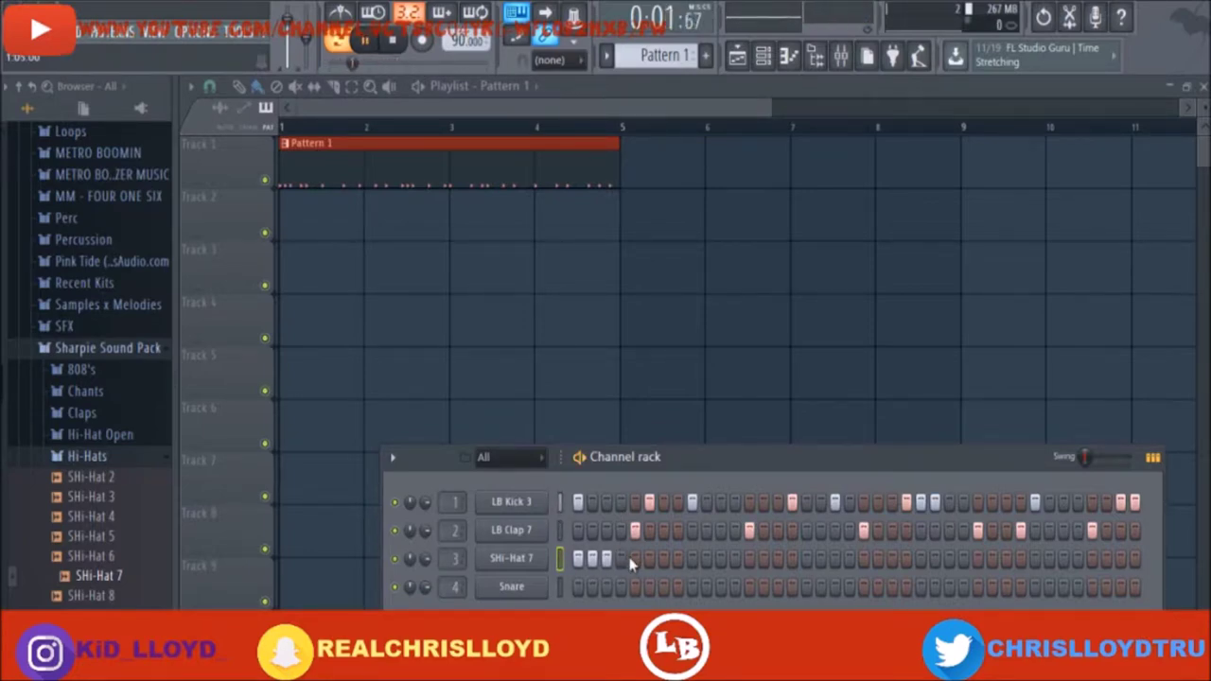
left_click(635, 558)
left_click(663, 558)
key("space")
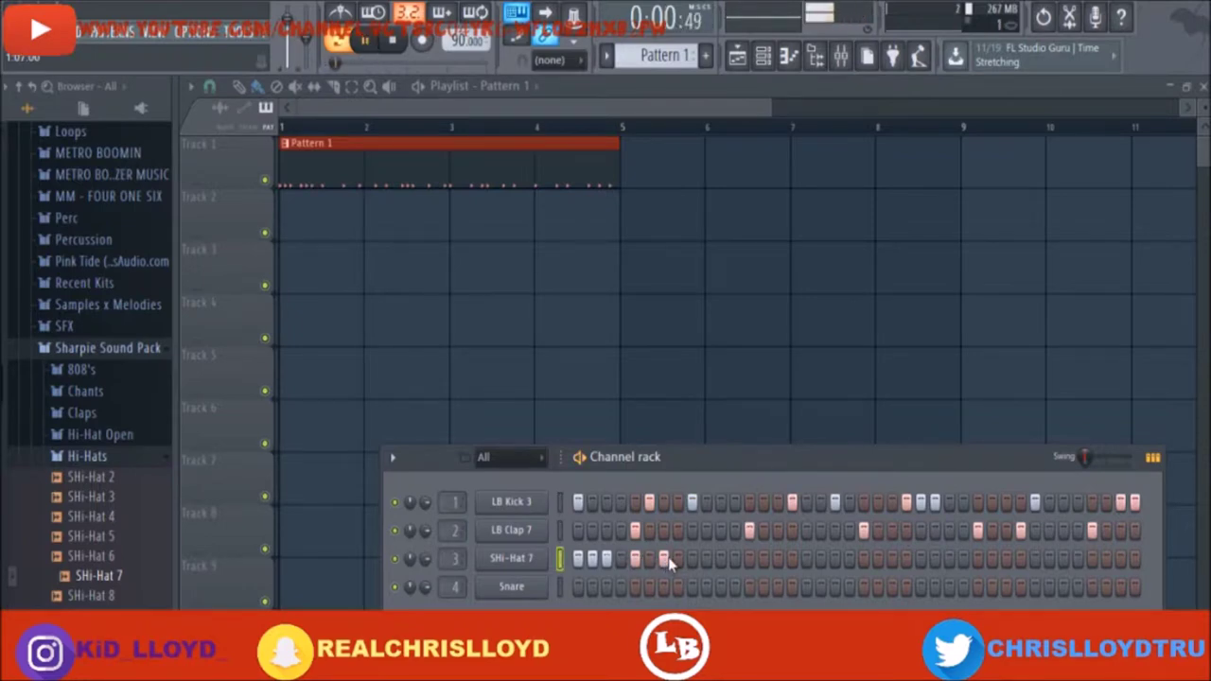
Fill the second half of the first bar with SHi-Hat 7 hits on steps 9 through 16
left_click(692, 558)
left_click(705, 559)
left_click(720, 558)
left_click(734, 558)
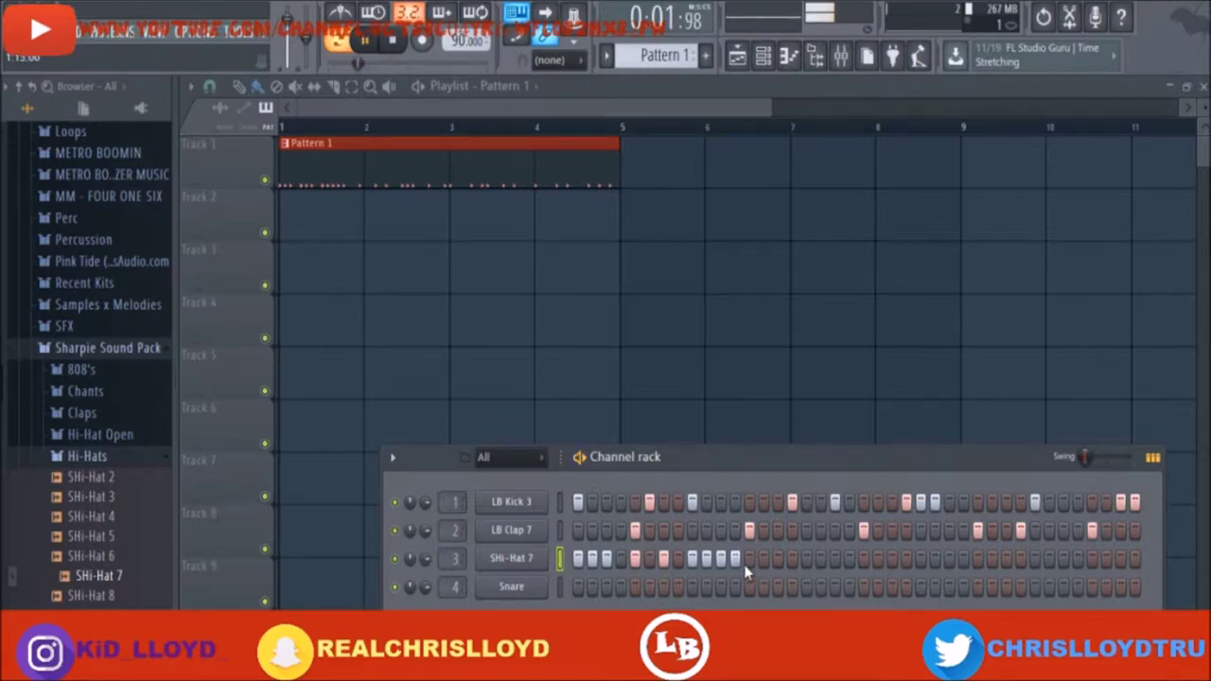
left_click(749, 559)
left_click(762, 558)
left_click(777, 558)
left_click(791, 558)
key("space")
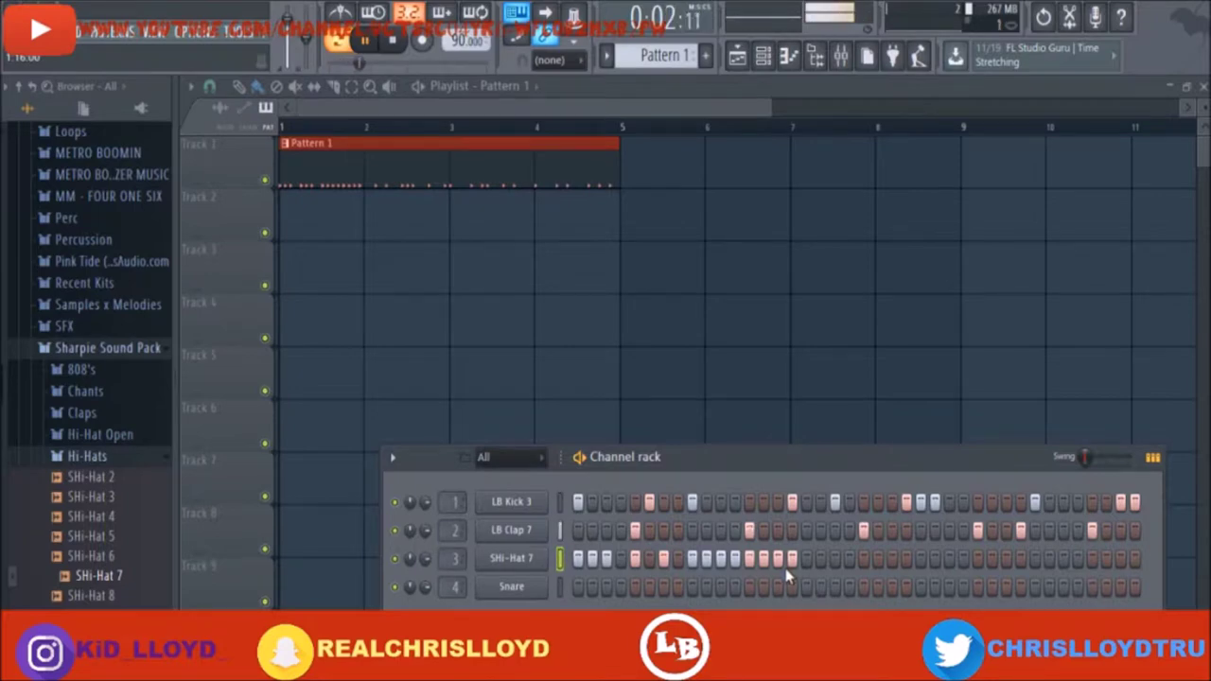
Clear the SHi-Hat 7 hit on step 15 and add hits on steps 17, 19, 21, 23 to 25, 27, 29 and 31
left_click(805, 559)
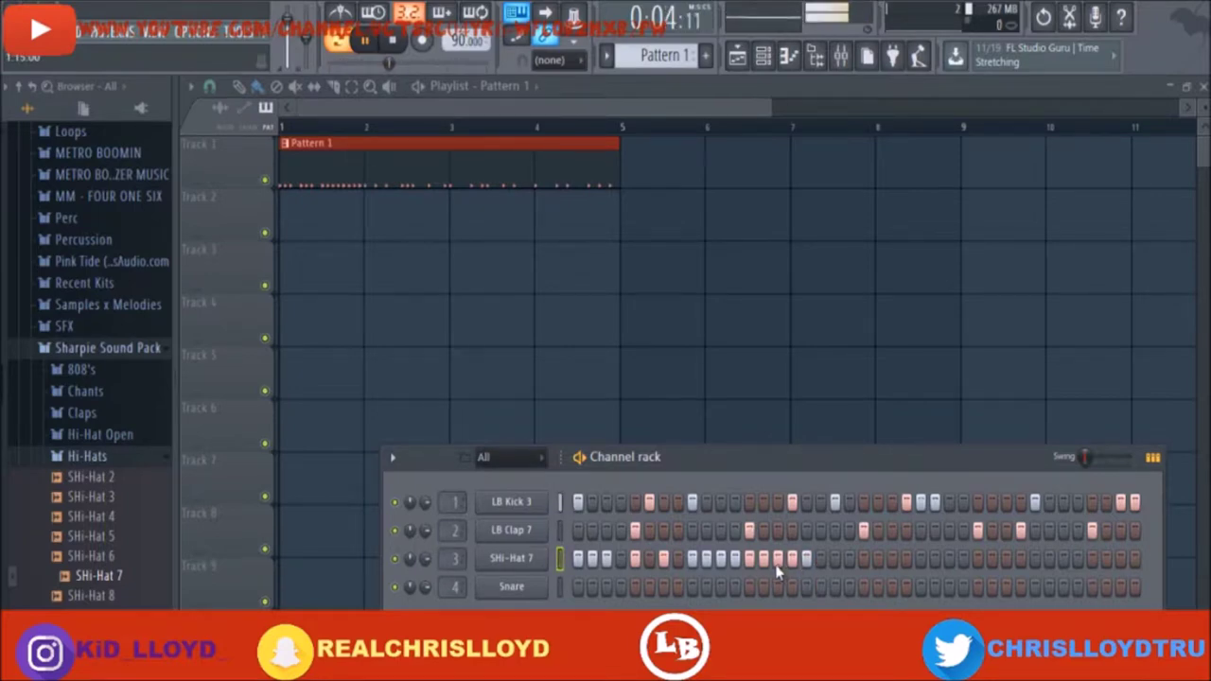
key("space")
key("space")
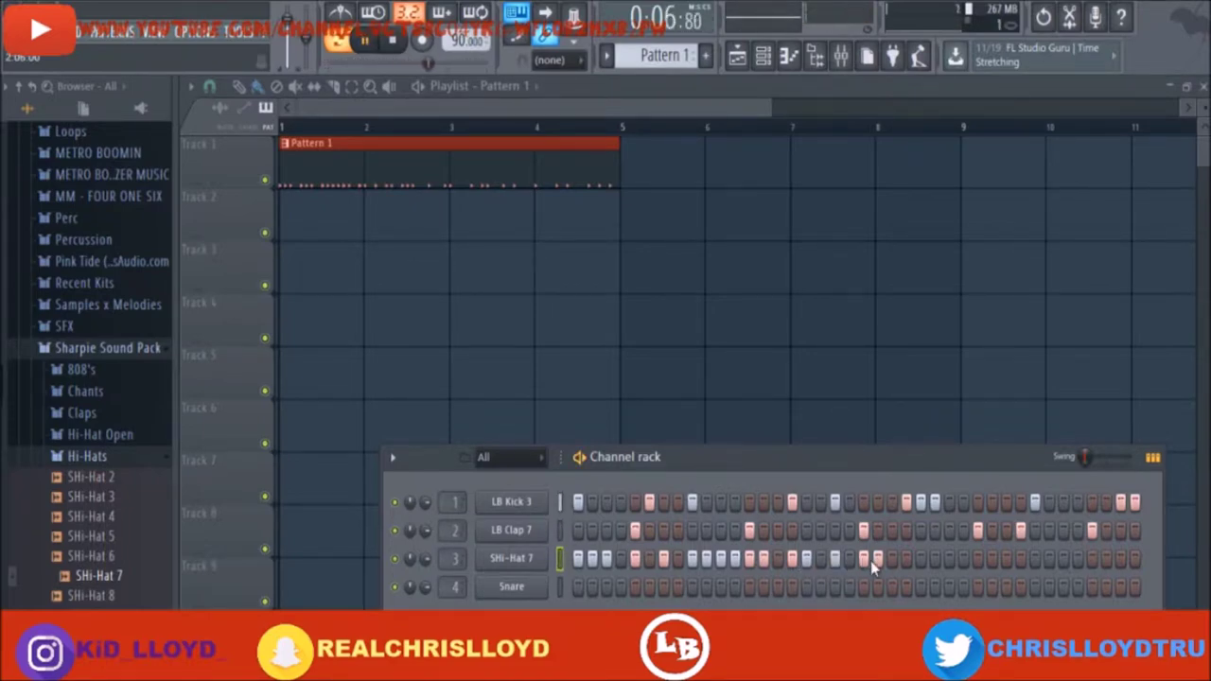
left_click_drag(890, 564, 952, 564)
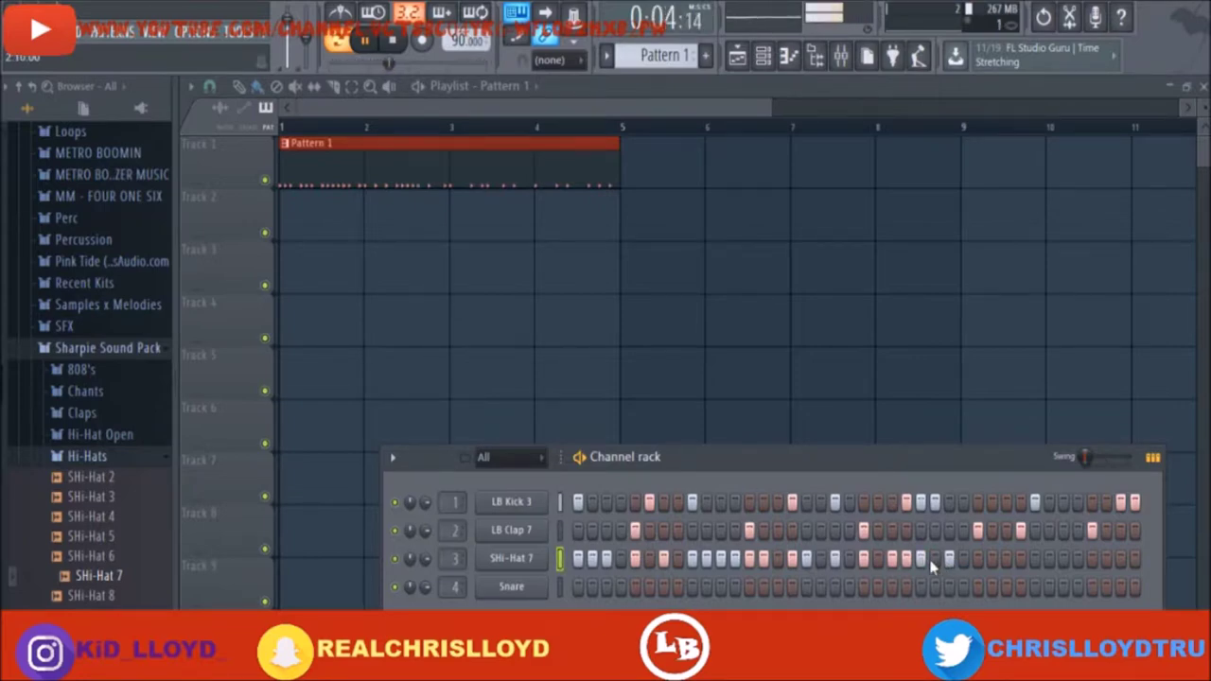
left_click_drag(979, 558, 1031, 560)
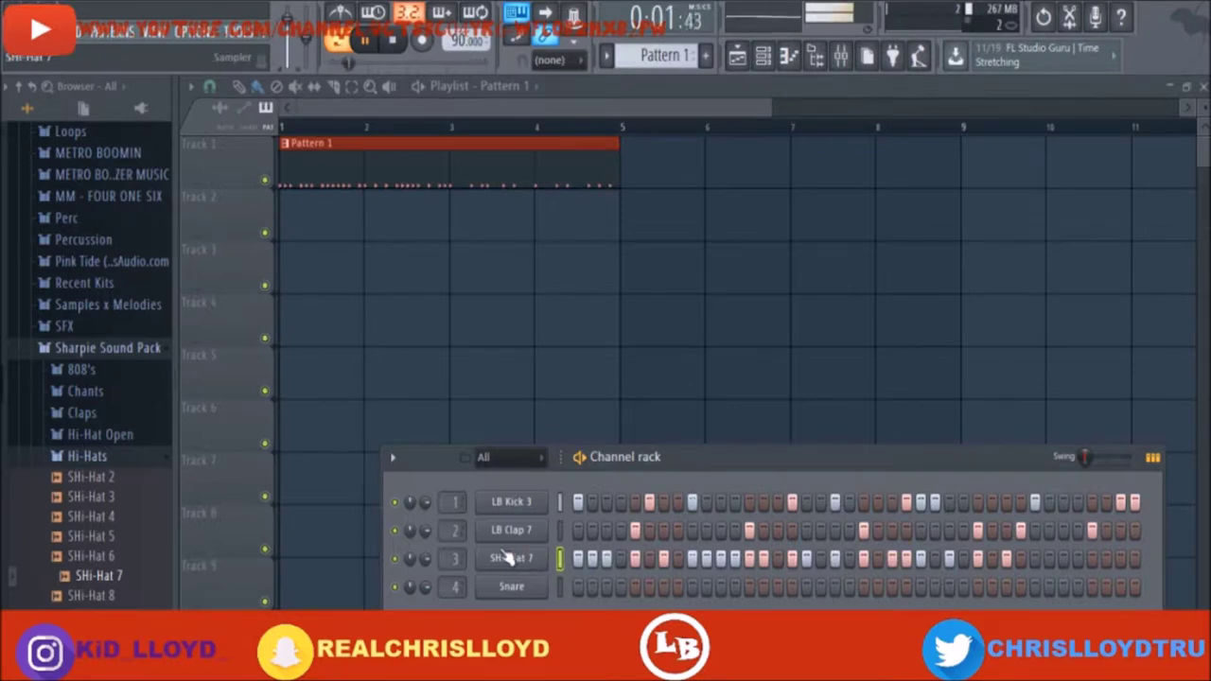
Delete all LB Kick 3 and LB Clap 7 hits from step 33 onward to shorten the pattern to two bars
left_click_drag(611, 617, 779, 617)
right_click(764, 502)
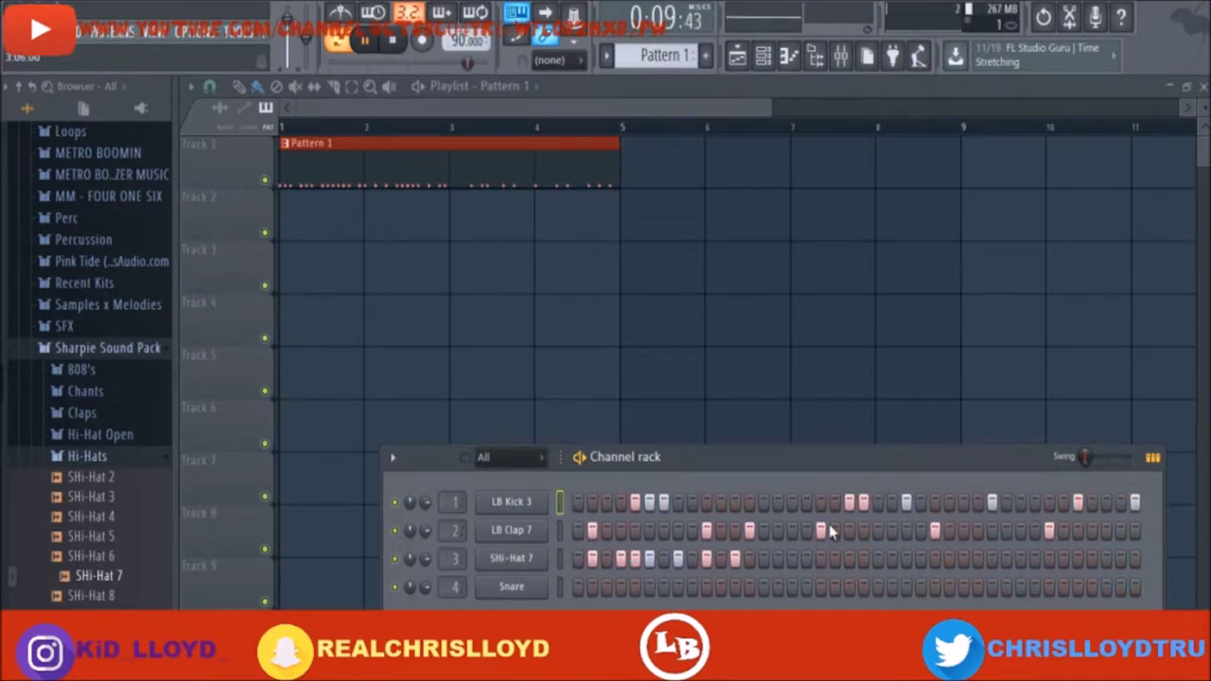
right_click(821, 530)
right_click(849, 502)
right_click(863, 503)
right_click(906, 502)
right_click(991, 503)
right_click(1077, 502)
right_click(1135, 502)
right_click(936, 531)
right_click(1052, 533)
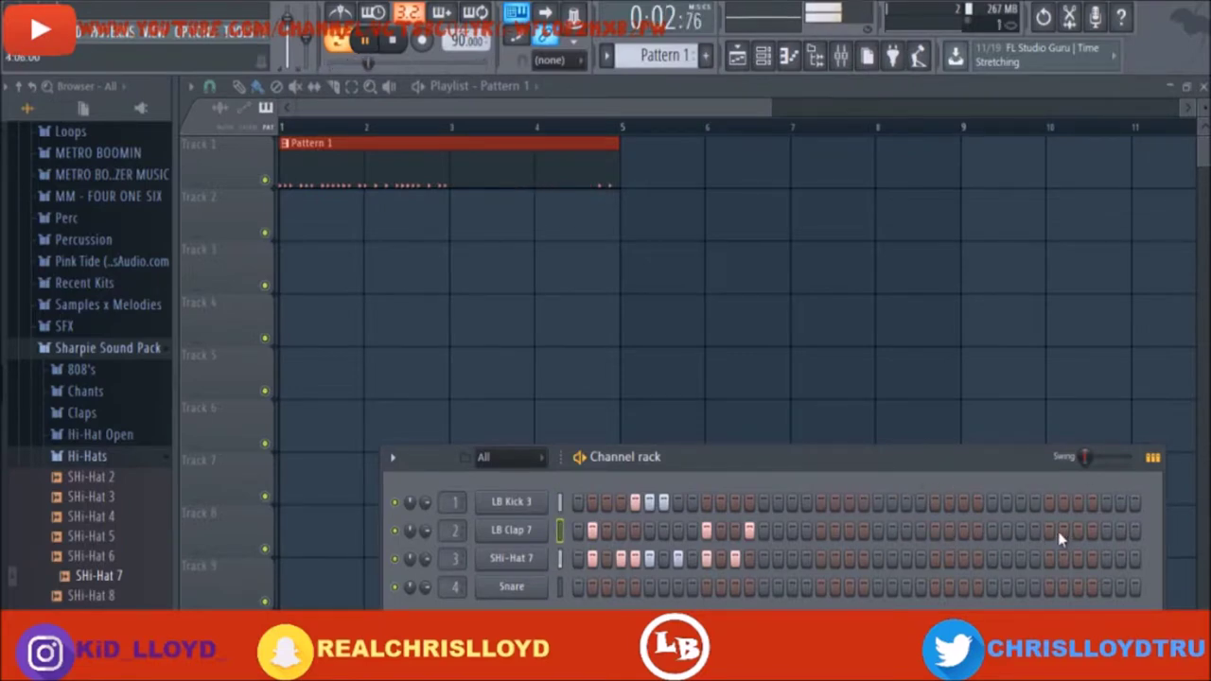
left_click_drag(1027, 617, 1097, 617)
right_click(1050, 532)
right_click(1079, 503)
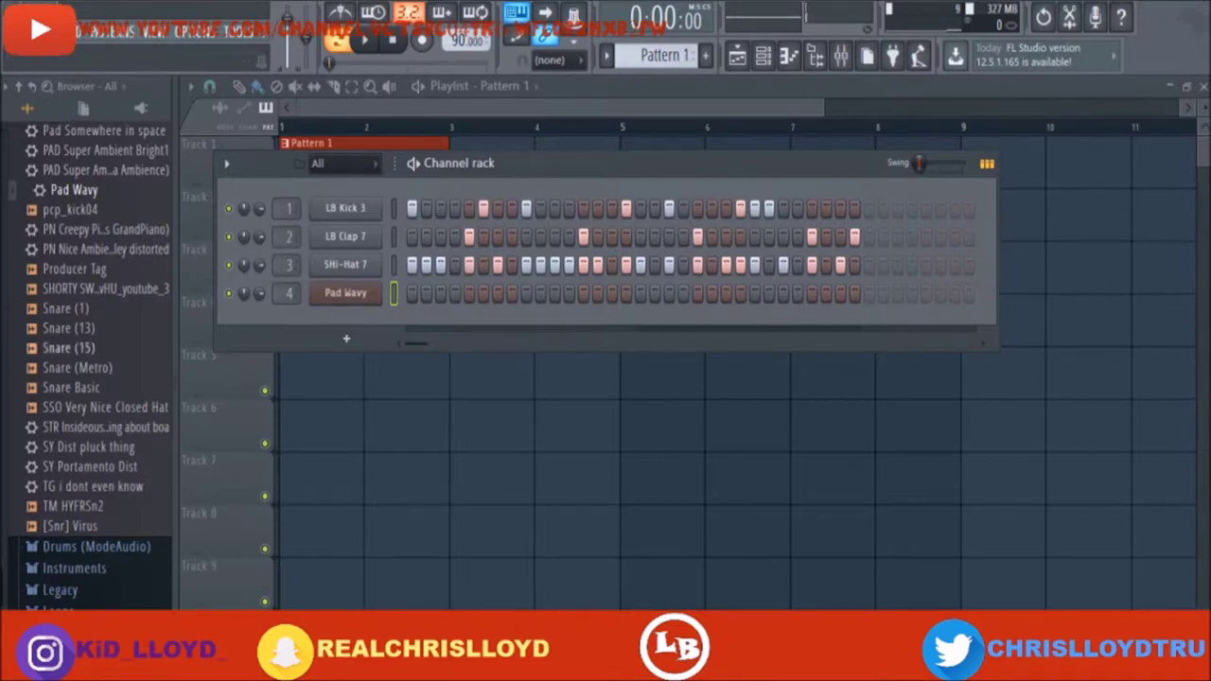
Open the Pad Wavy channel's piano roll around C4 and audition a note
key("F7")
scroll(429, 313, "down", 3)
key("z")
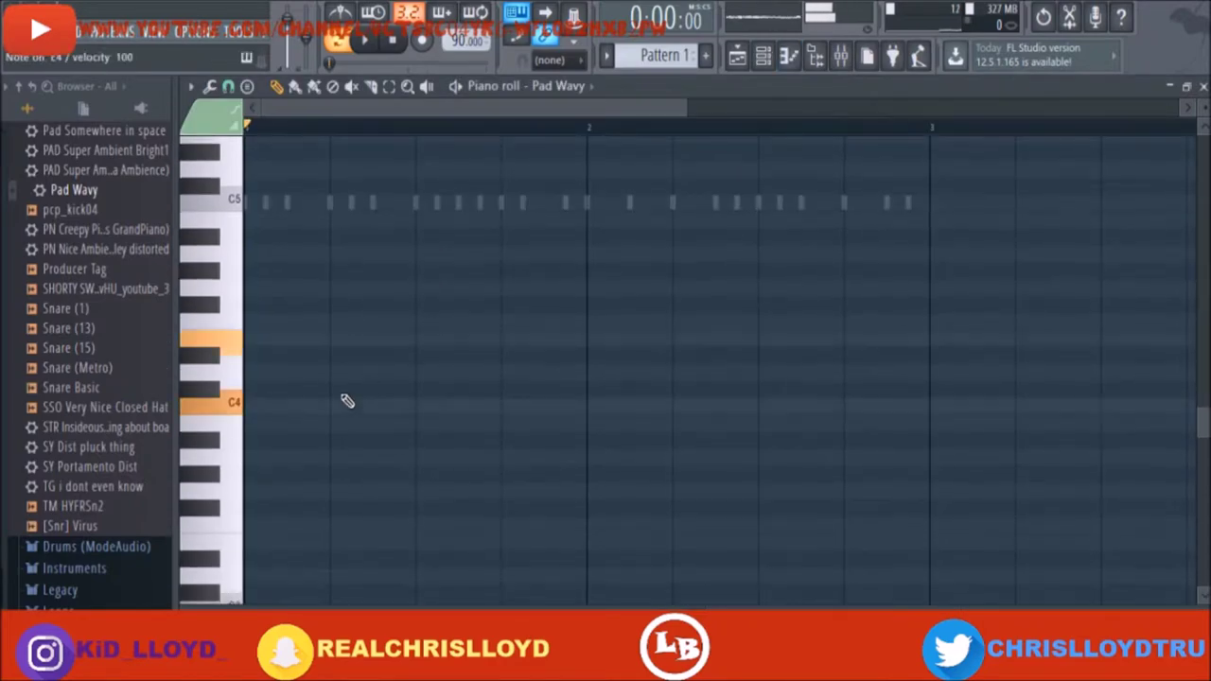
left_click(275, 404)
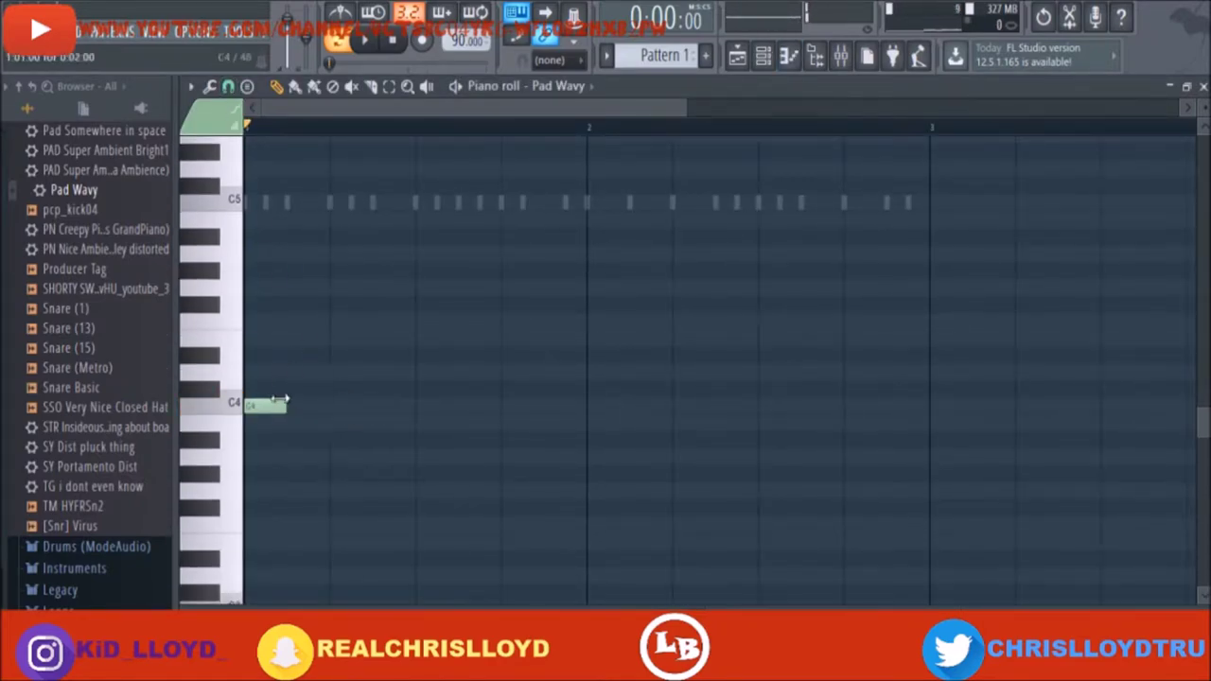
left_click_drag(284, 402, 328, 402)
key("space")
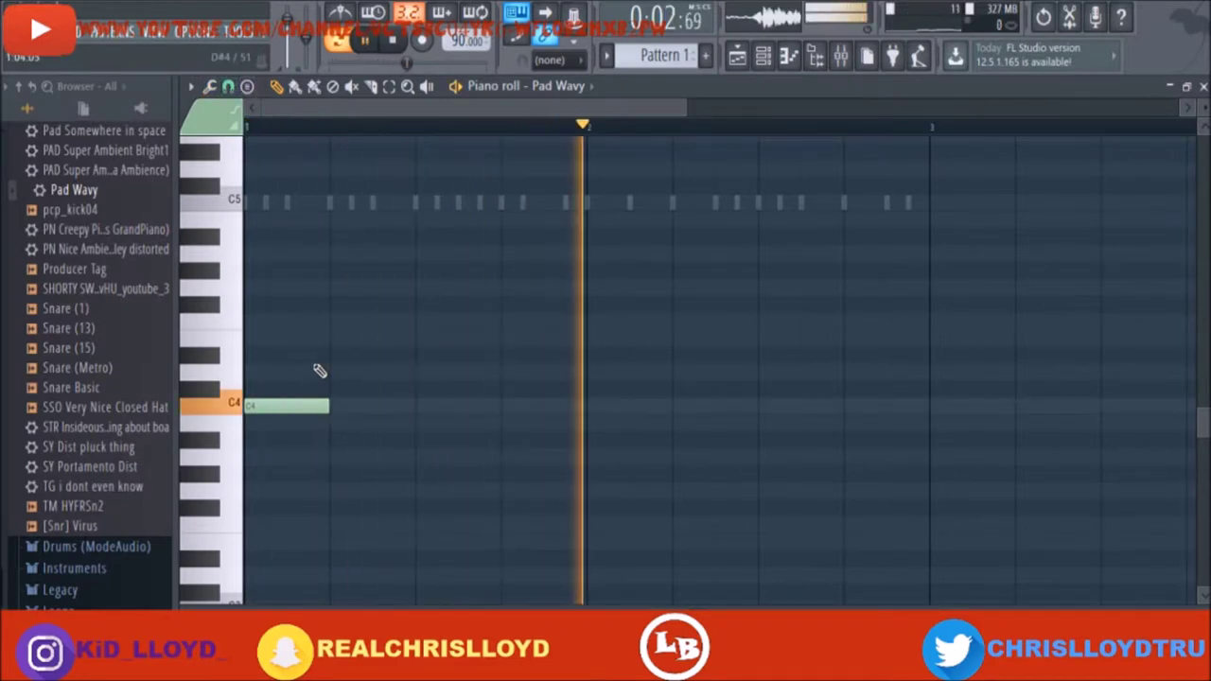
left_click(333, 338)
left_click_drag(328, 405, 300, 401)
left_click_drag(401, 338, 324, 338)
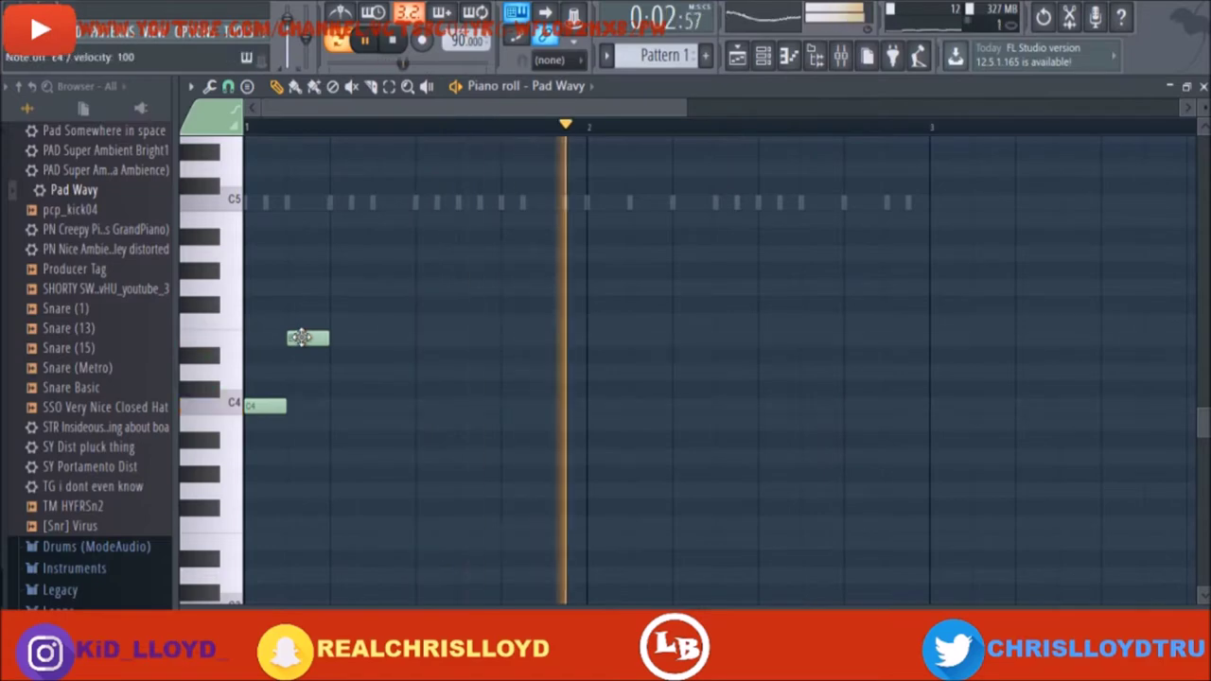
key("space")
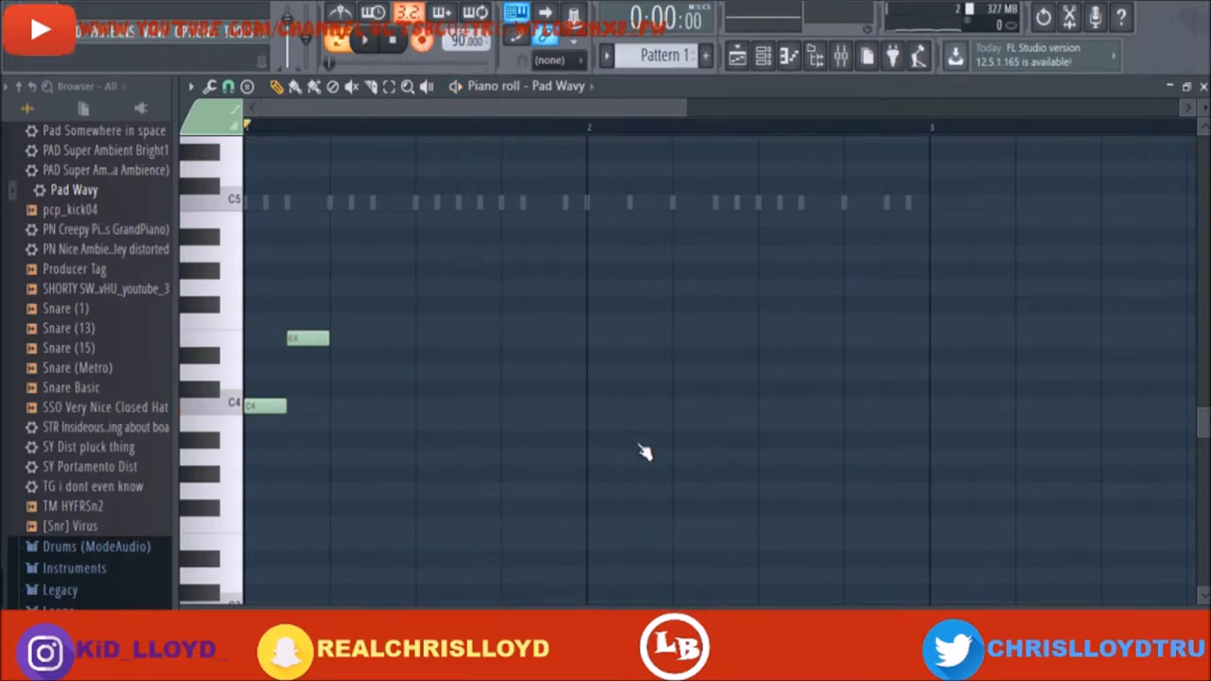
right_click(271, 406)
right_click(305, 340)
Record a short Pad Wavy phrase of C4 and E4 notes over the running pattern and switch recording off
double_click(422, 42)
left_click(365, 41)
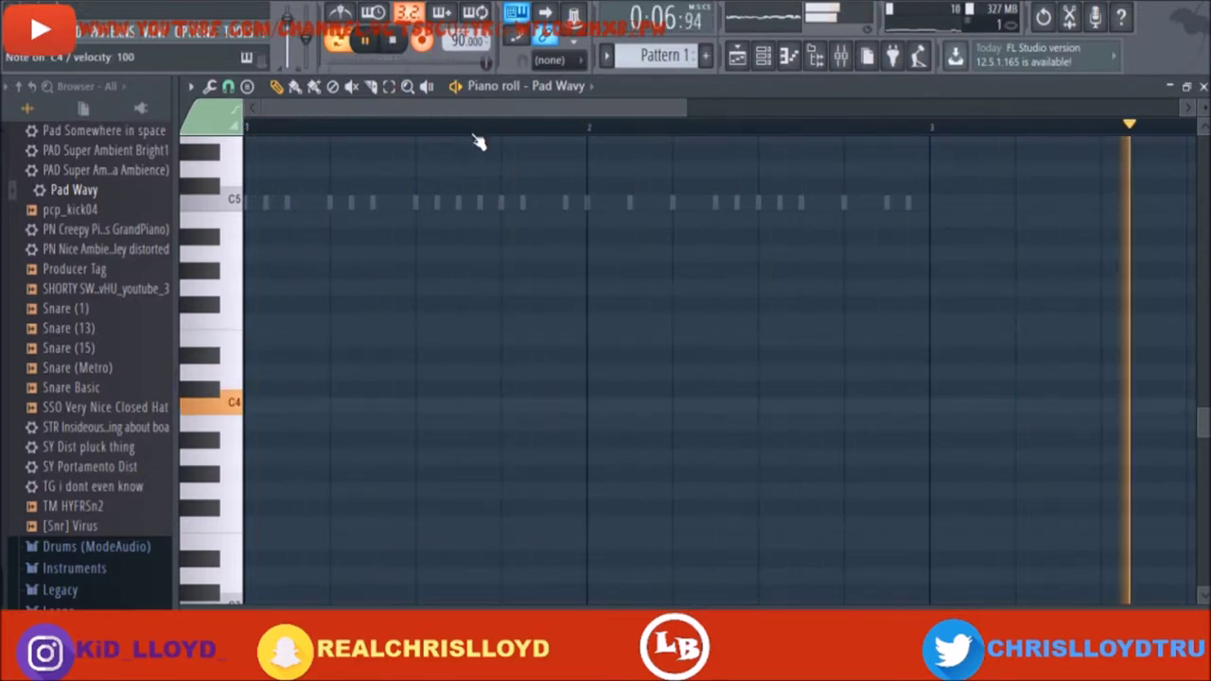
left_click(424, 42)
left_click_drag(894, 365, 1148, 480)
left_click_drag(894, 331, 1079, 450)
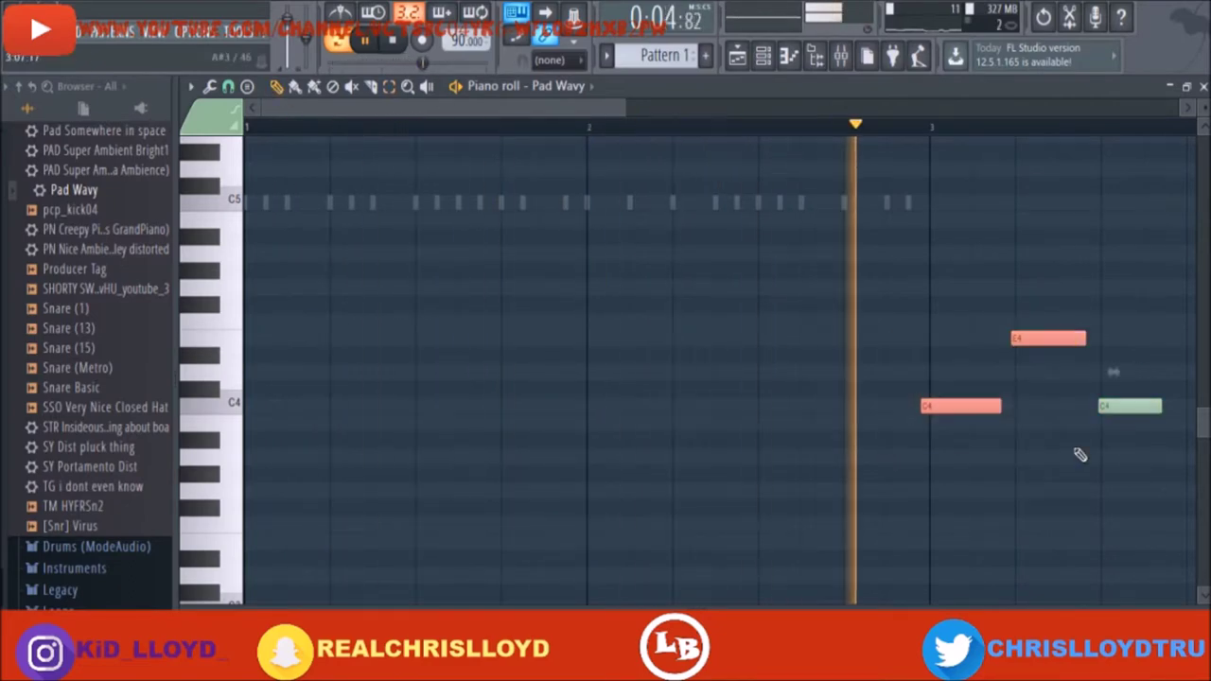
Stop playback, add a note about one beat long in bar 3 and move it to C4 at the start of bar 1
left_click(960, 389)
key("space")
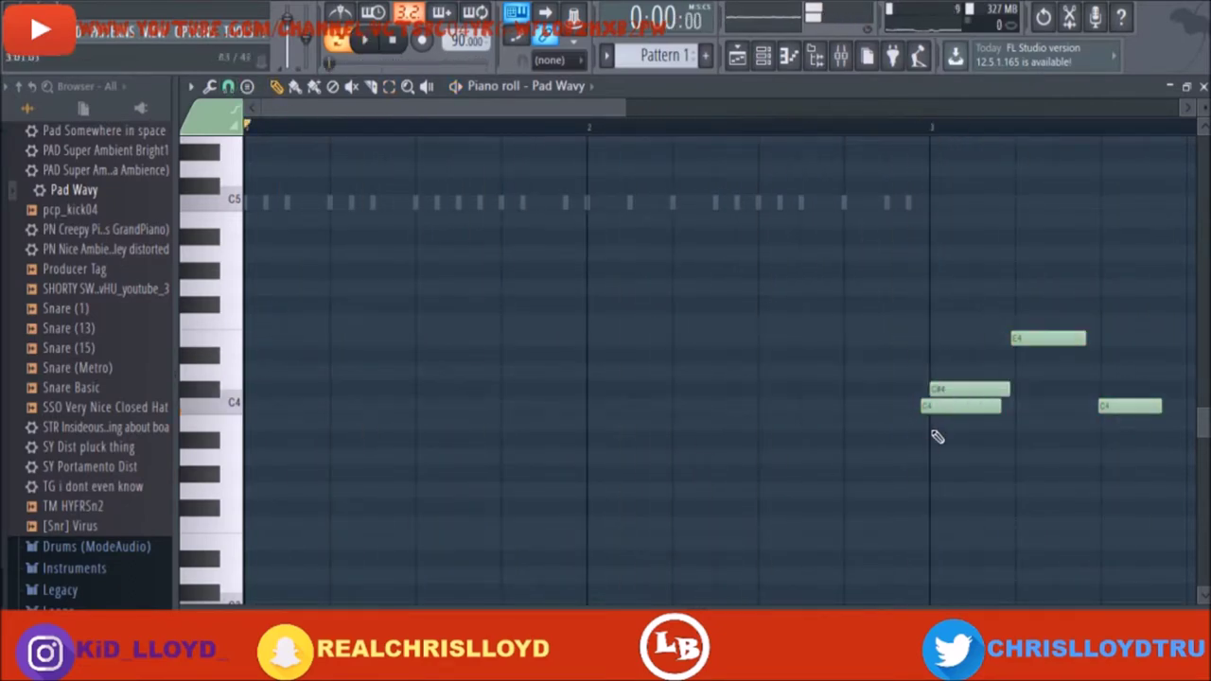
left_click_drag(930, 407, 951, 408)
left_click(971, 372)
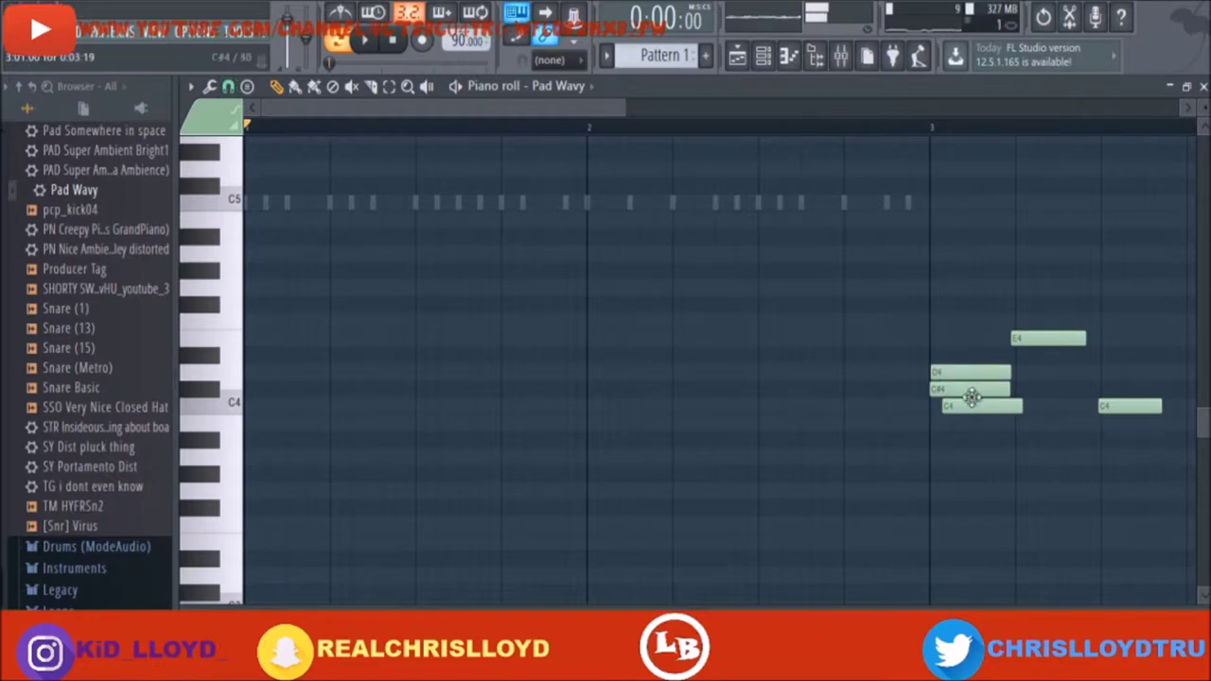
left_click_drag(971, 376, 283, 406)
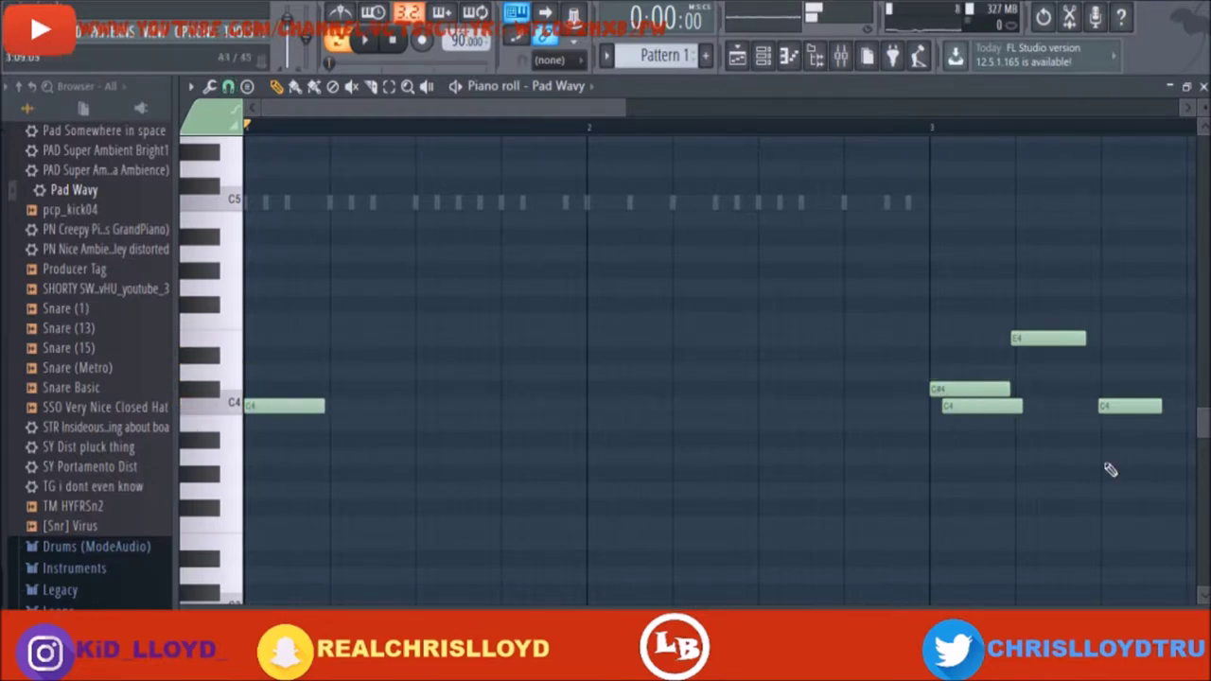
Move the recorded E4 note right behind the opening C4 in bar 1 and delete the leftover notes around bar 3
left_click_drag(1041, 340, 342, 347)
key("space")
left_click_drag(323, 406, 310, 405)
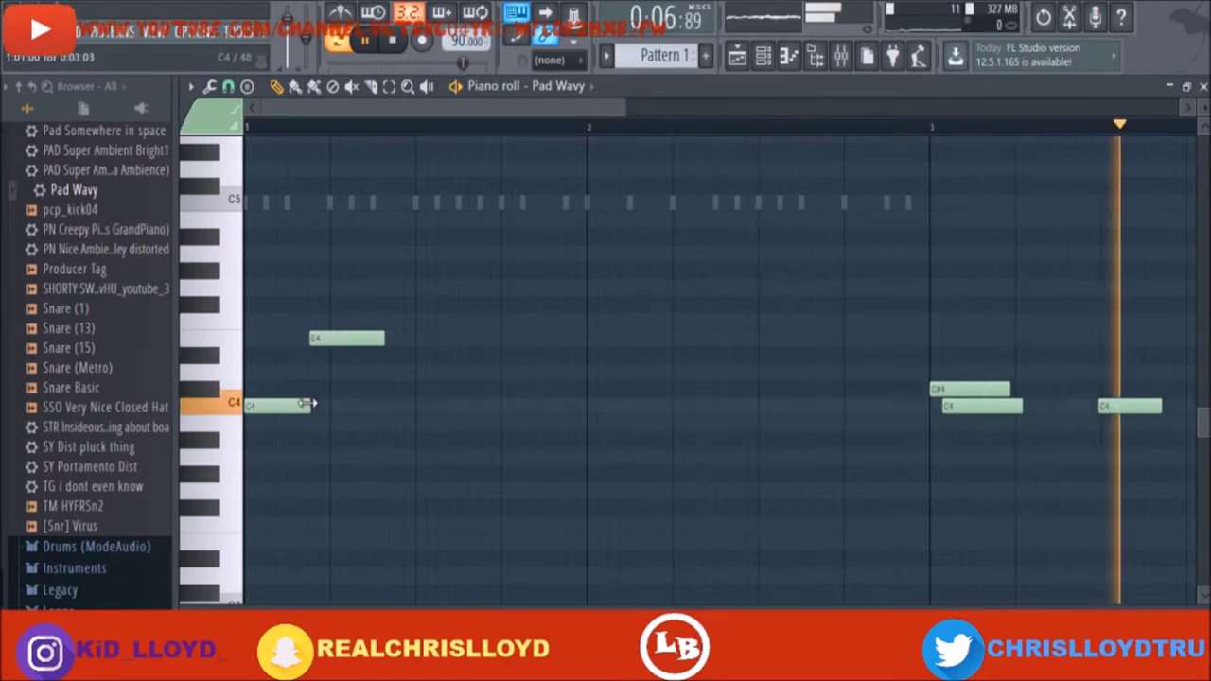
right_click(970, 389)
right_click(984, 405)
right_click(1130, 406)
Shift the E4 note to beat 2 of bar 1 and extend the opening C4 up to it
left_click_drag(314, 343, 322, 344)
left_click_drag(309, 405, 319, 404)
left_click_drag(336, 342, 347, 344)
left_click_drag(321, 404, 332, 404)
key("space")
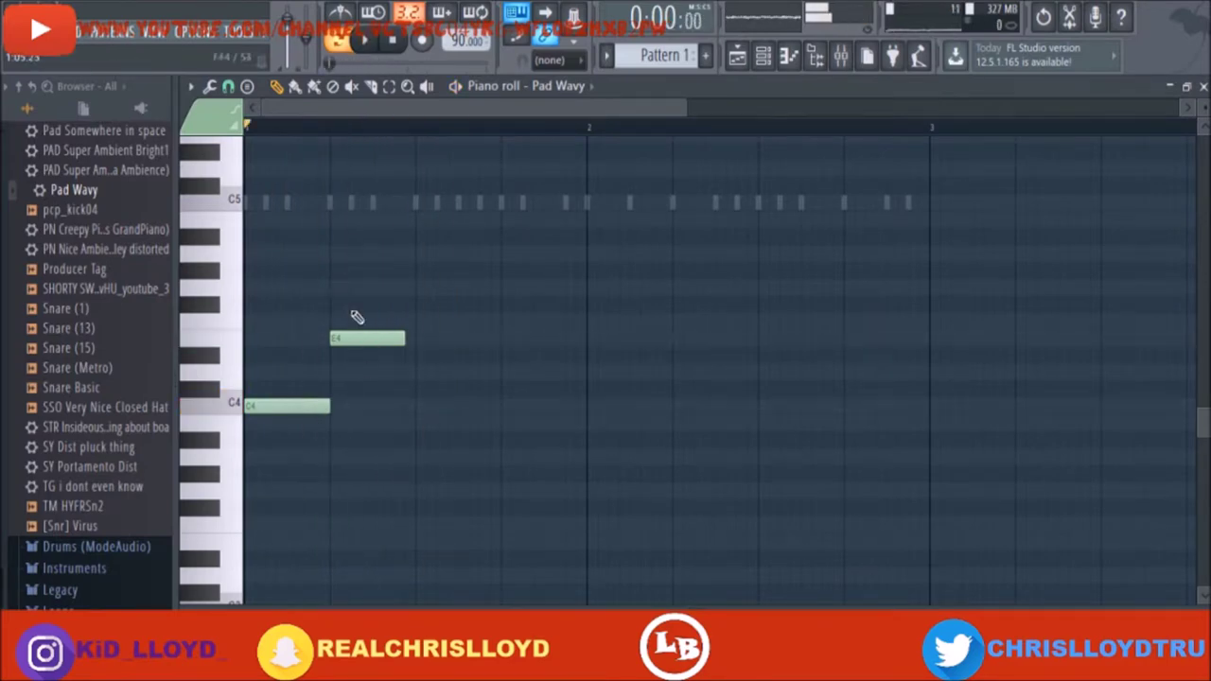
Replace the short E4 on beat 2 of bar 1 with an E4 note lasting one full beat
left_click(282, 389)
right_click(307, 389)
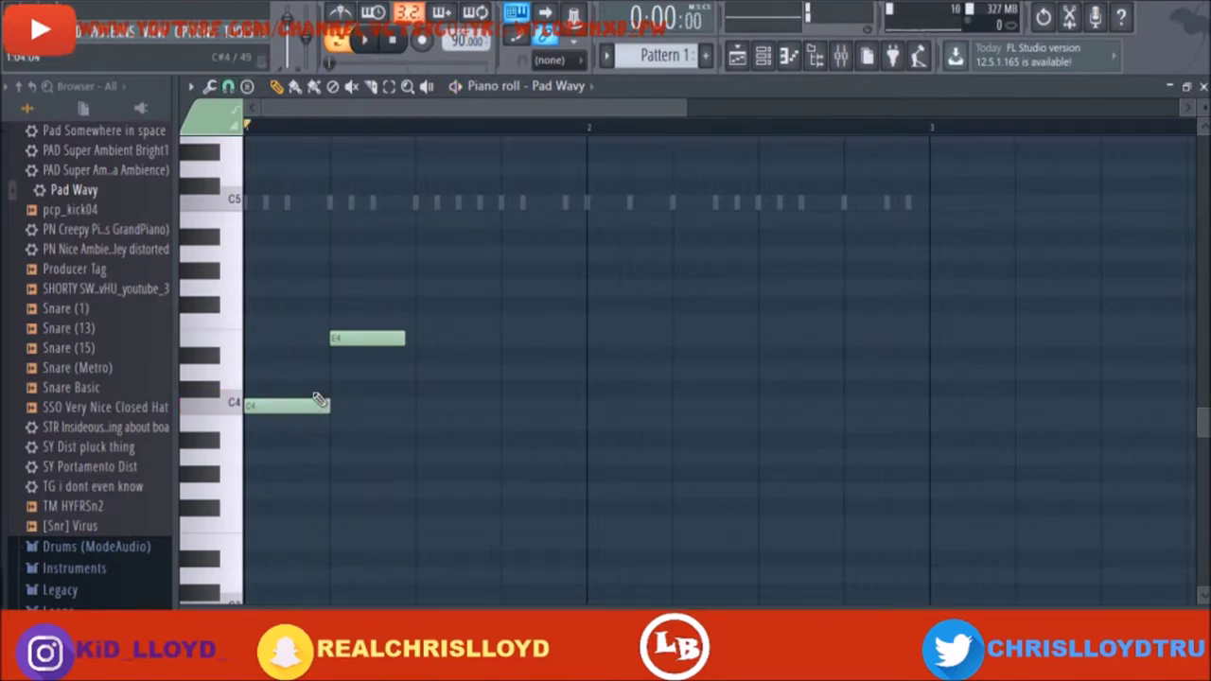
left_click(335, 324)
right_click(338, 337)
left_click_drag(339, 322, 339, 338)
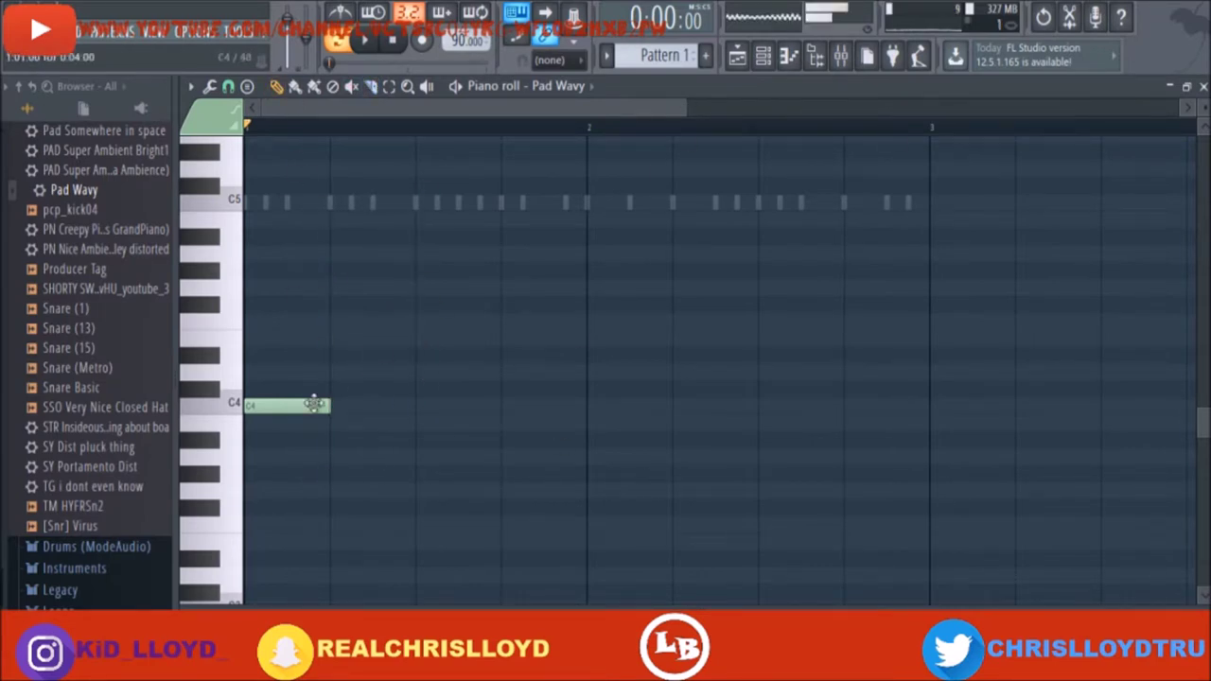
key("ctrl+z")
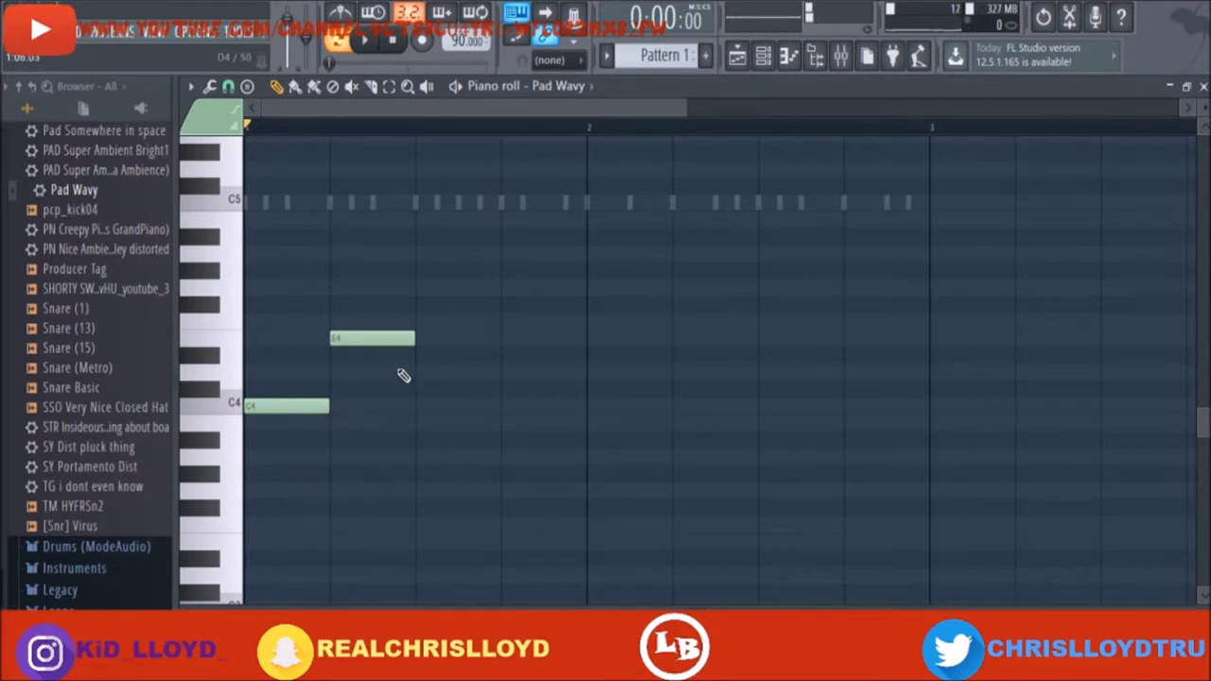
Add one-beat F4 and E4 notes on beats 3 and 4 of bar 1, auditioning Pad Wavy notes for the melody
left_click(455, 322)
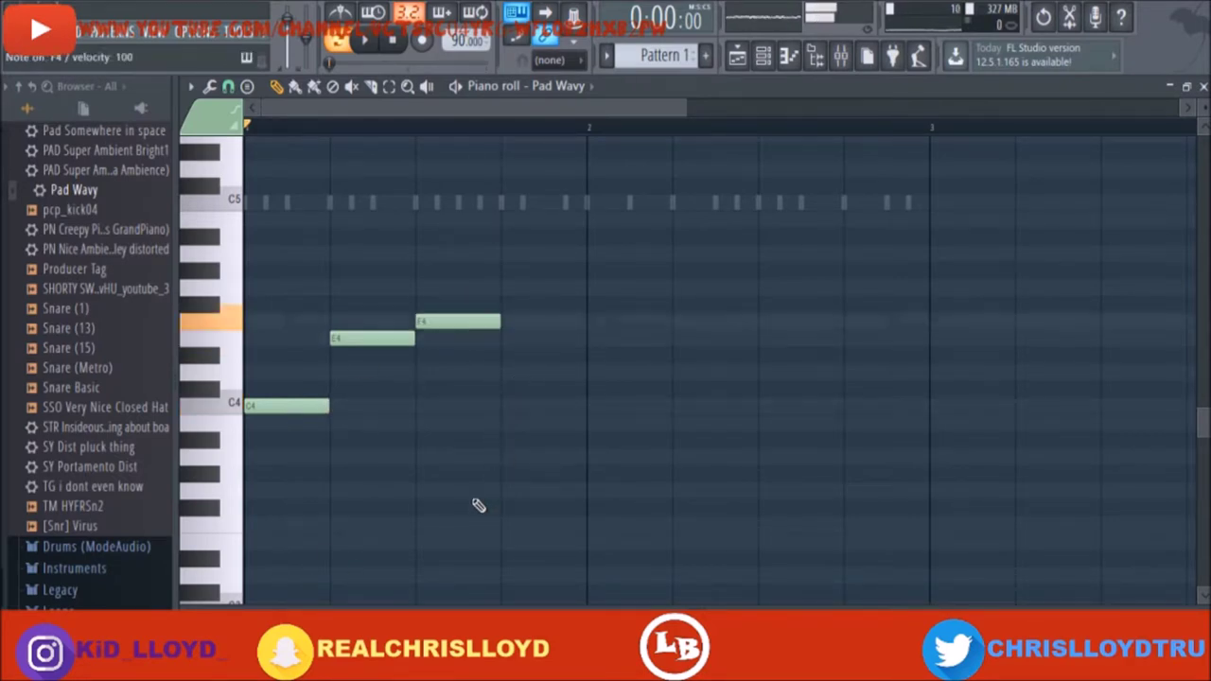
key("z")
key("v")
key("z")
key("c")
key("v")
key("b")
key("n")
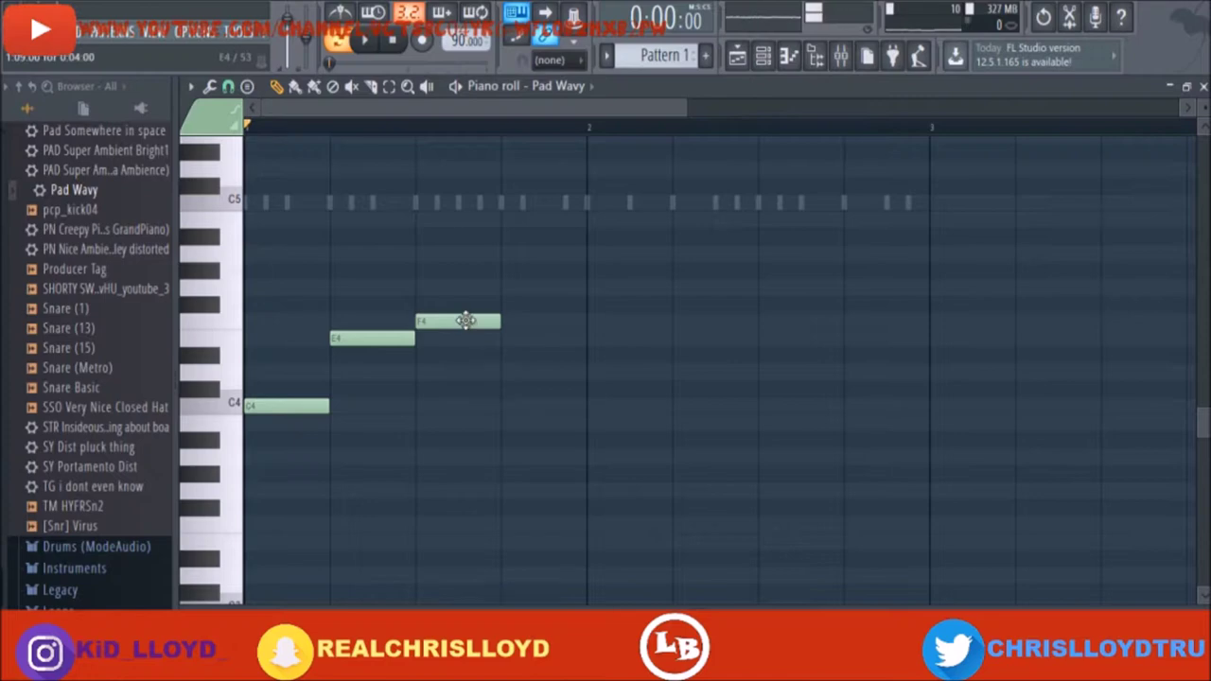
left_click(511, 341)
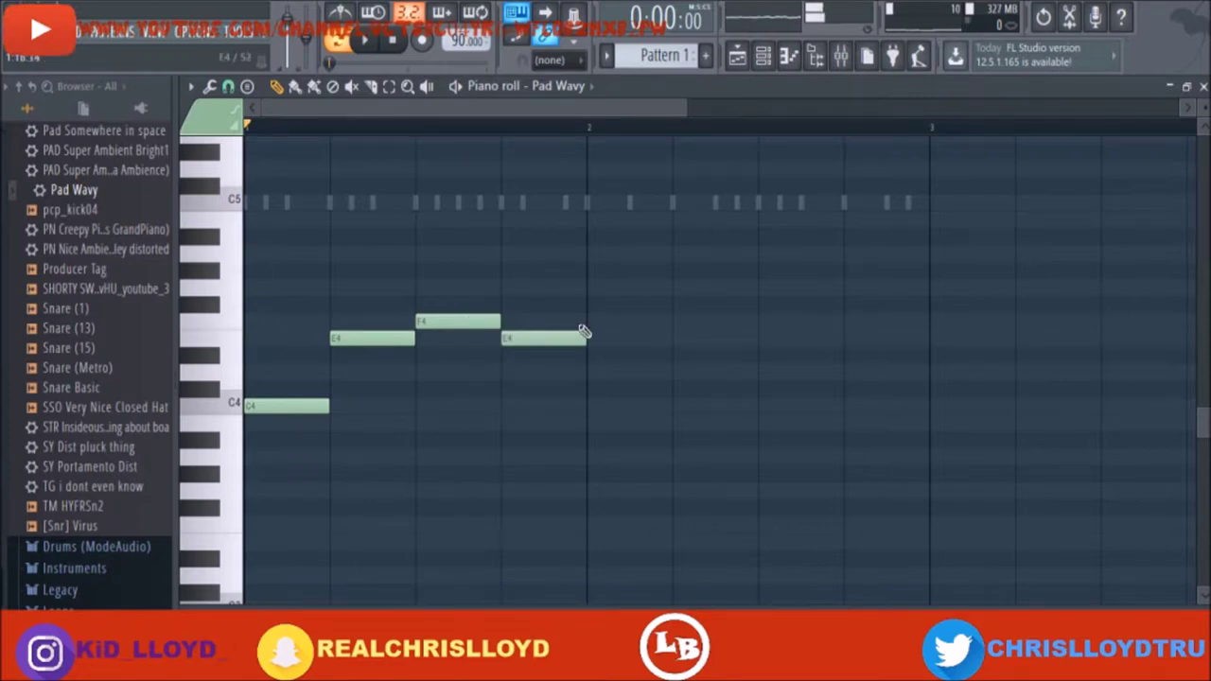
Play the pattern and add a one-beat E4 note on the first beat of bar 2
left_click(379, 47)
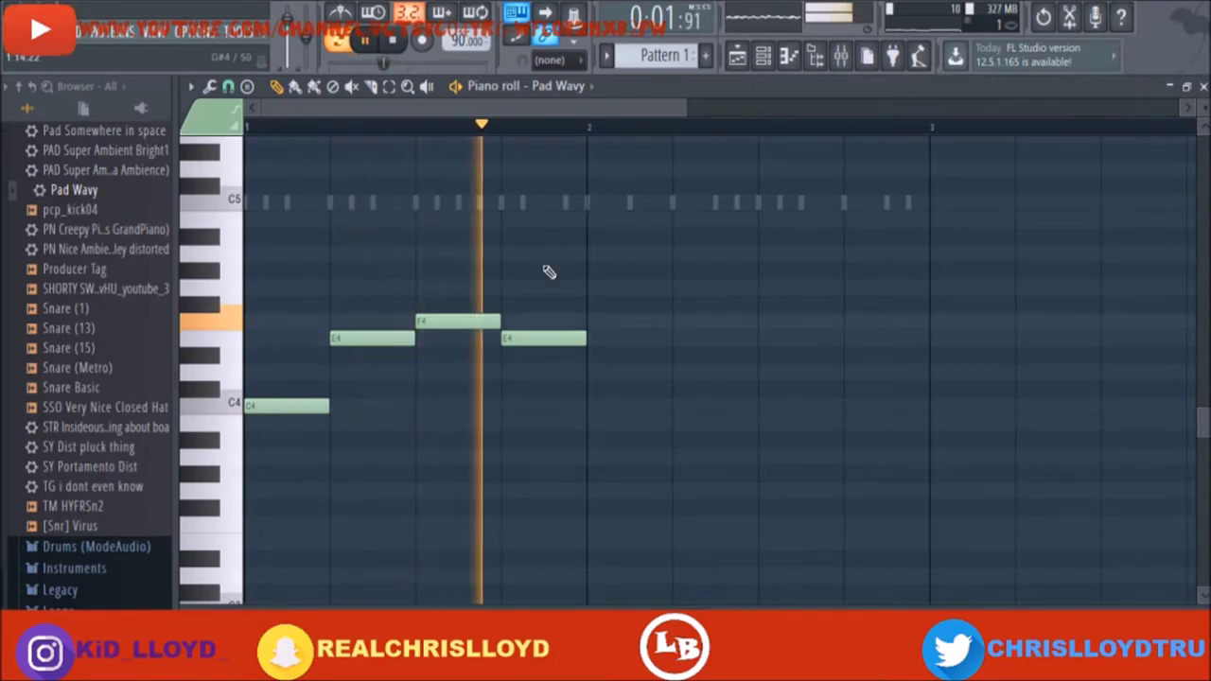
left_click(604, 407)
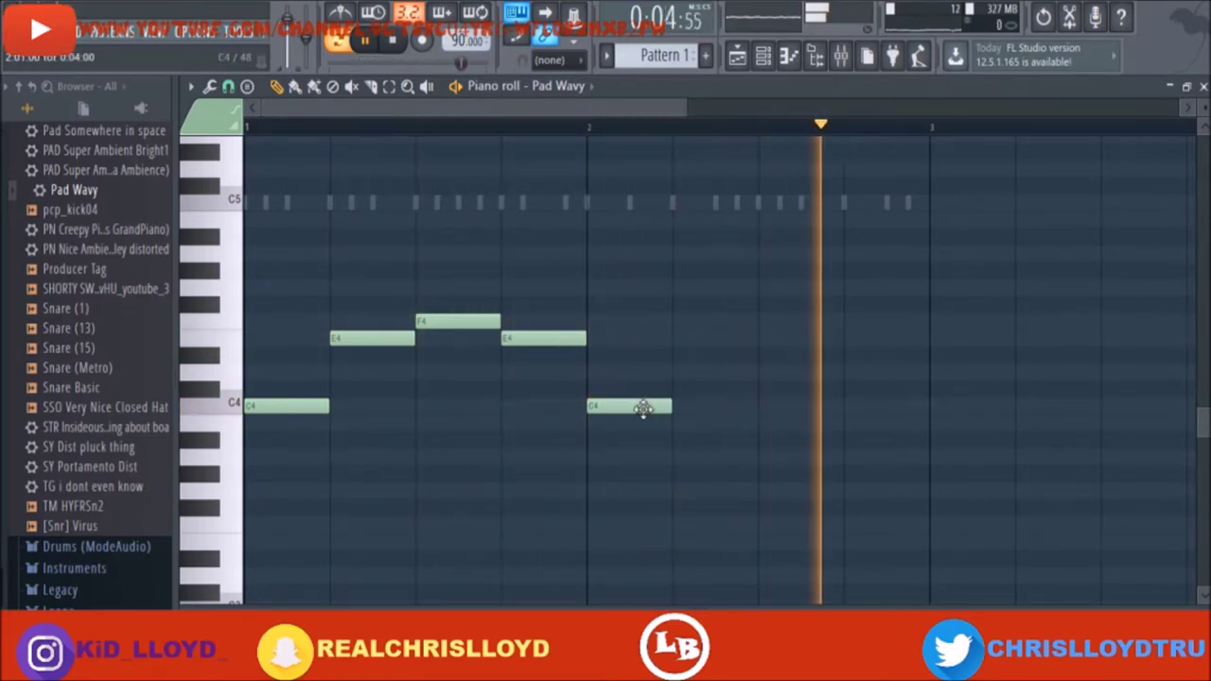
left_click_drag(642, 409, 641, 332)
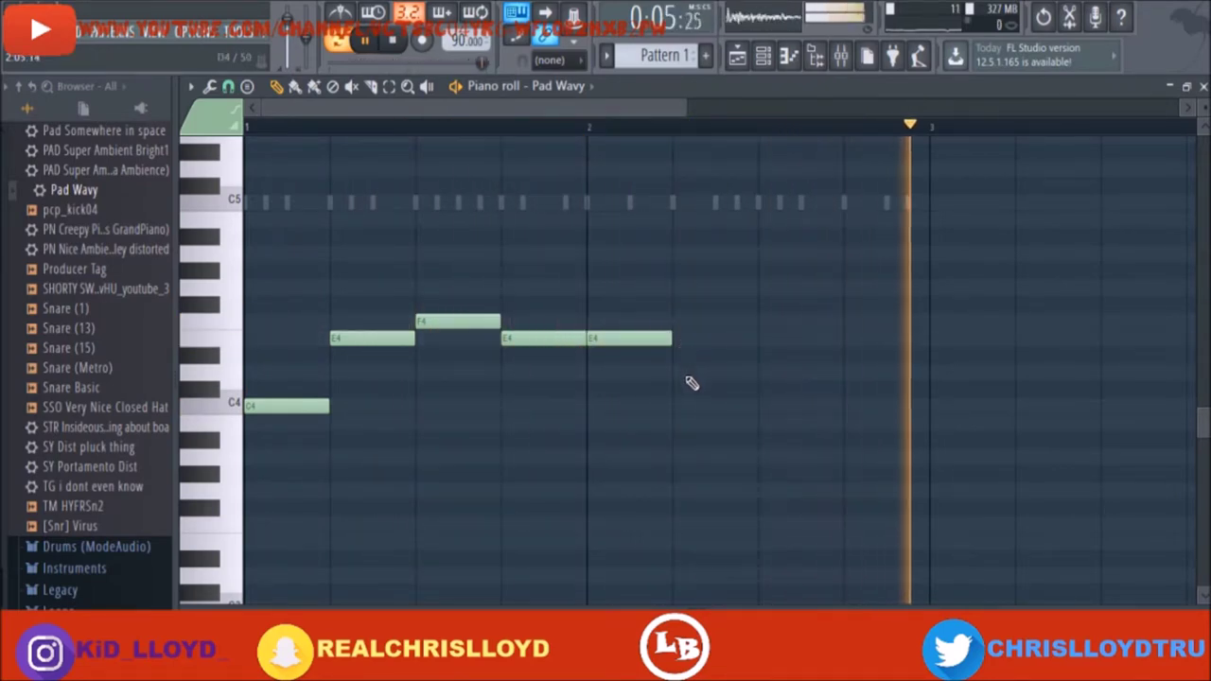
key("space")
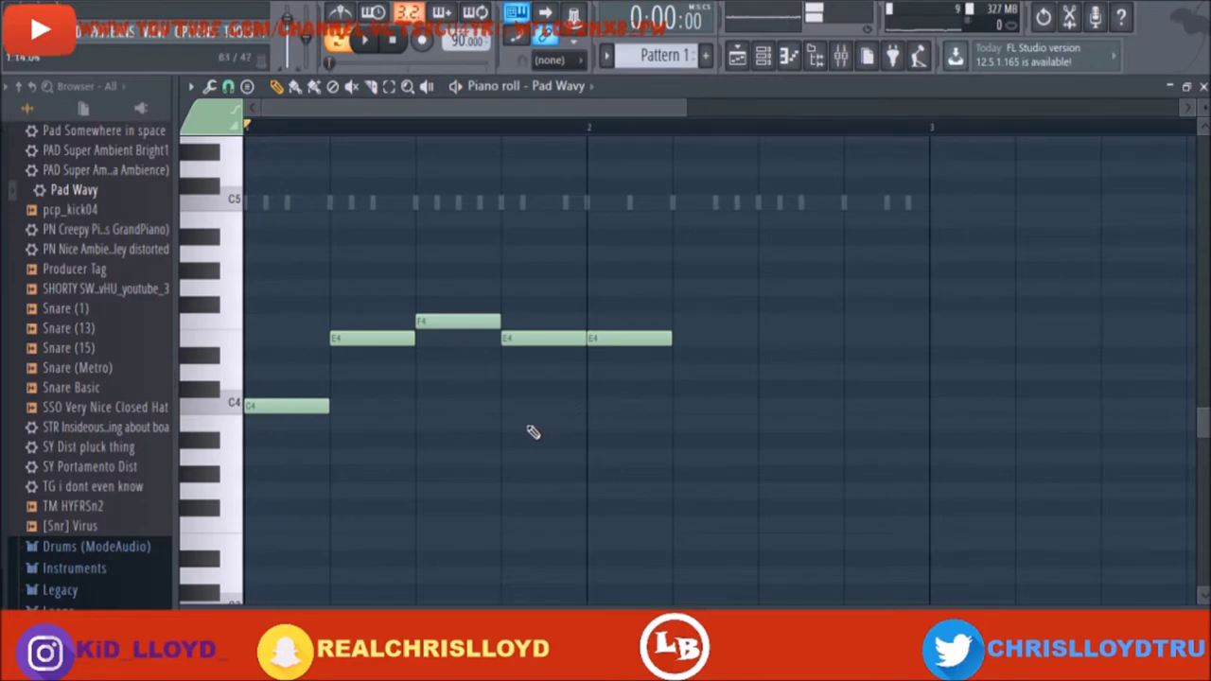
Audition notes for the continuation of bar 2 and extend its E4 note to two beats
key("v")
key("c")
key("x")
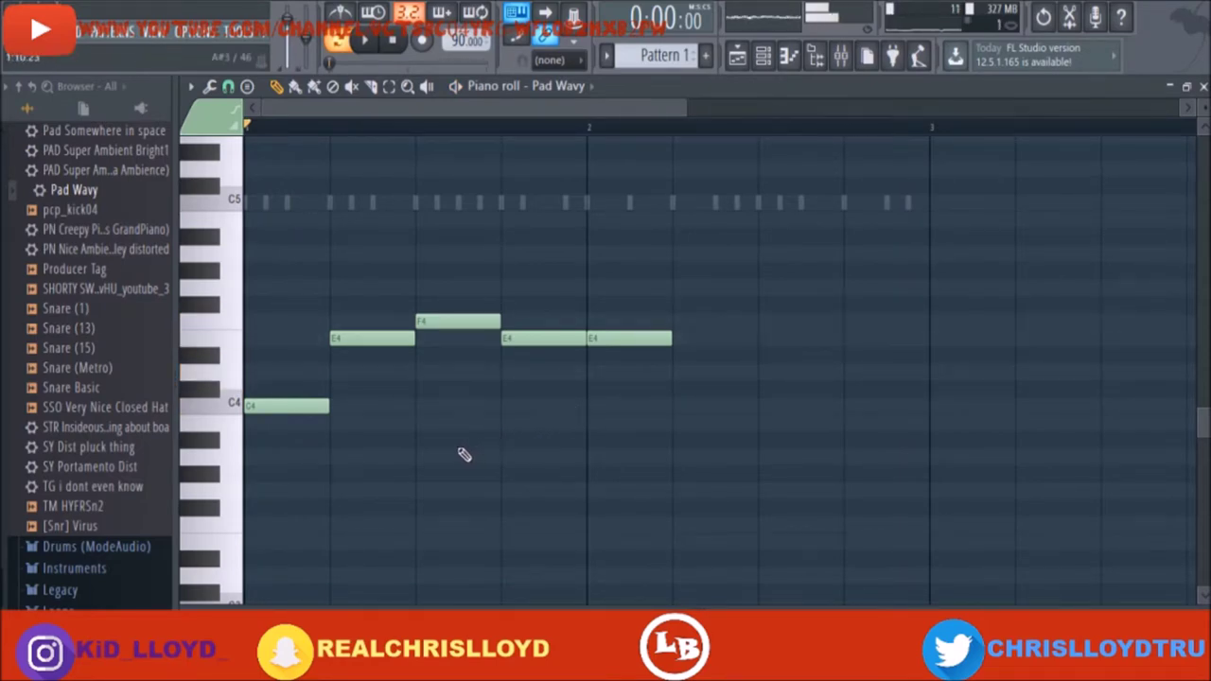
key("z")
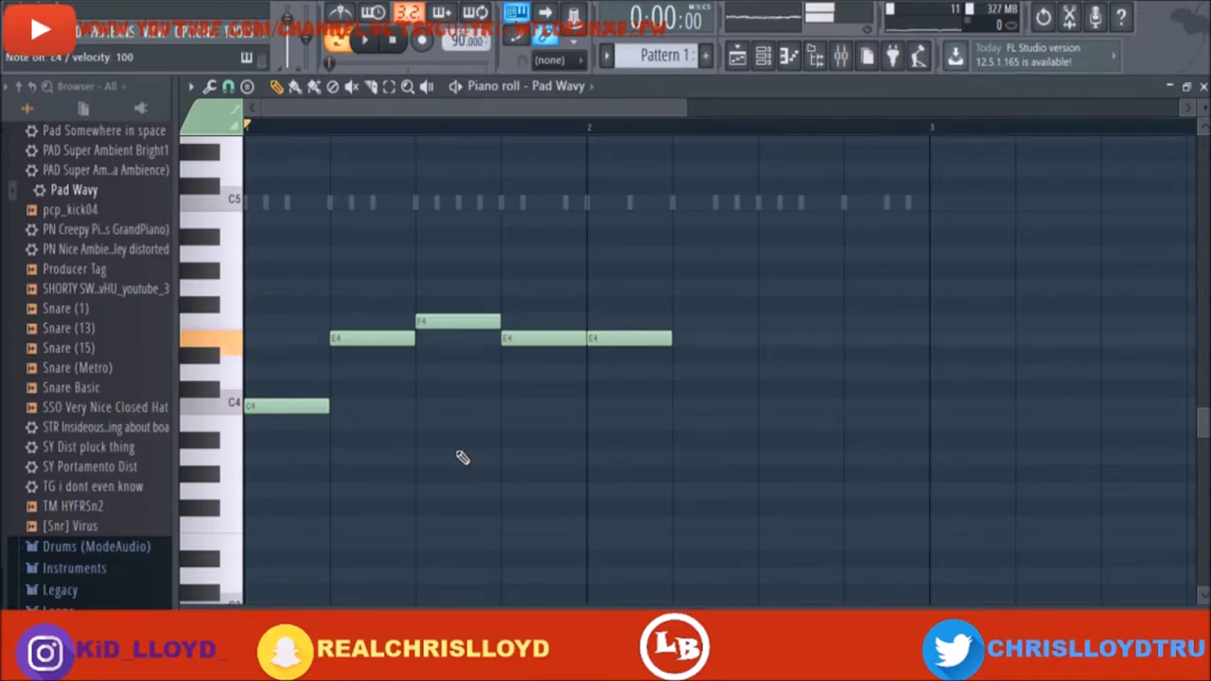
key("space")
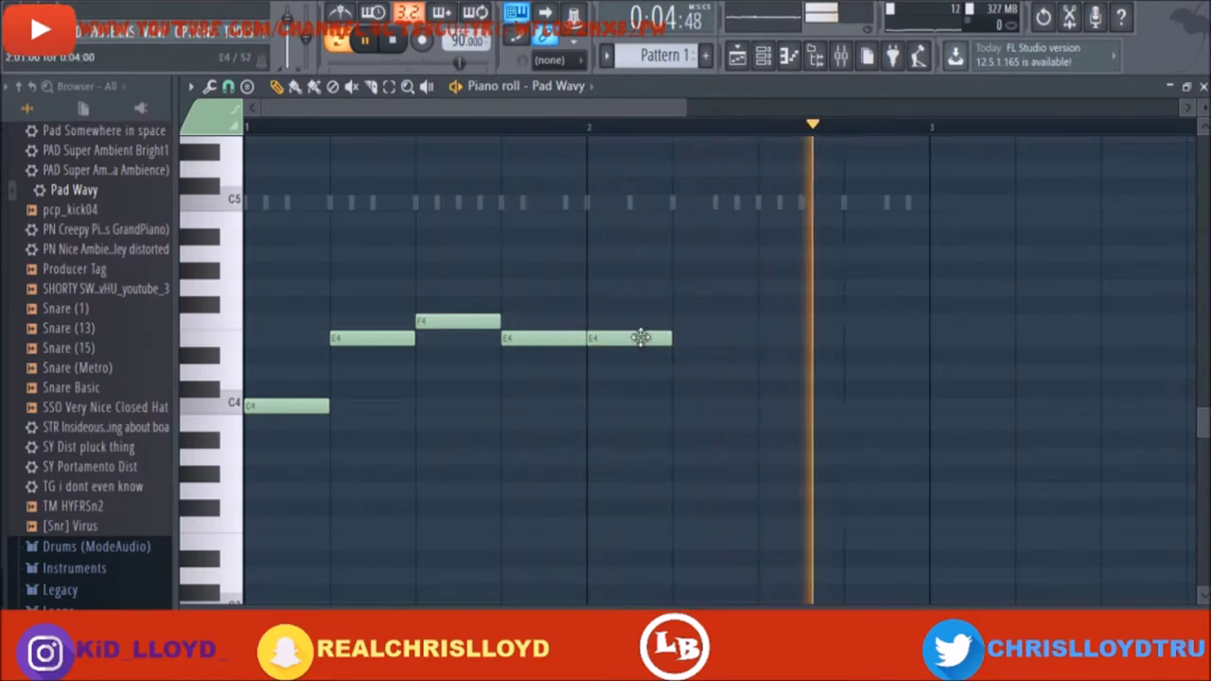
left_click_drag(678, 338, 744, 337)
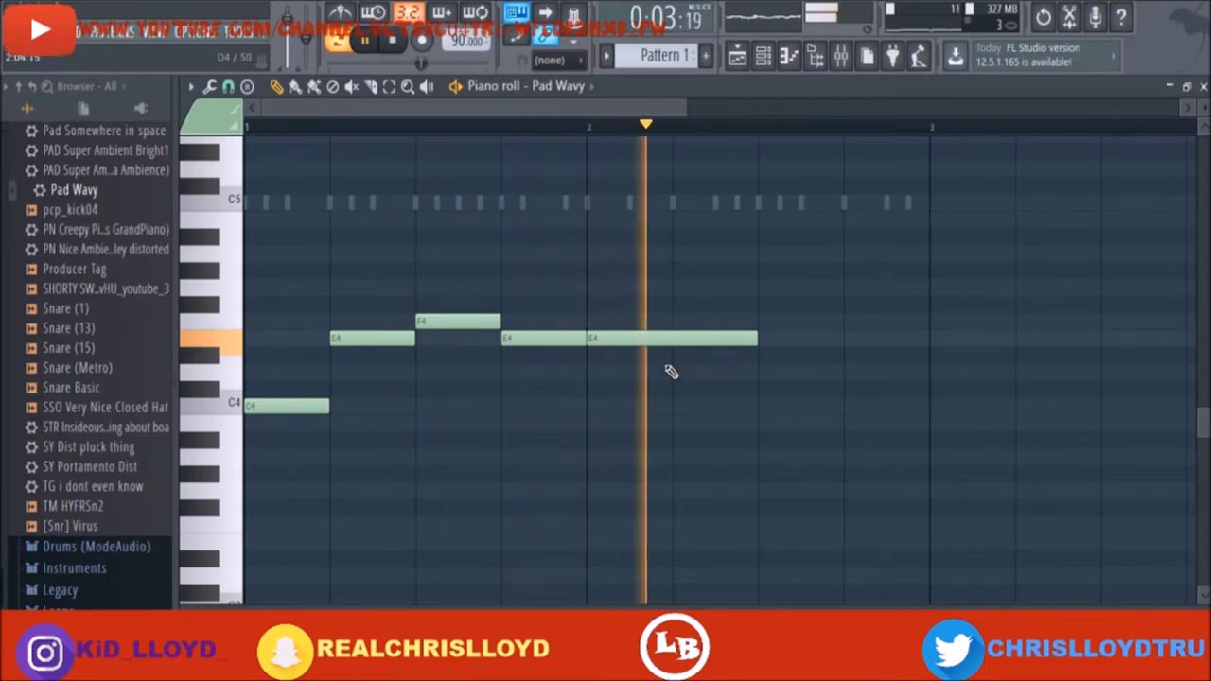
Shorten the bar 2 E4 to one beat and follow it with one-beat D#4 and D4 notes on beats 2 and 3
left_click(775, 407)
left_click_drag(791, 407, 684, 339)
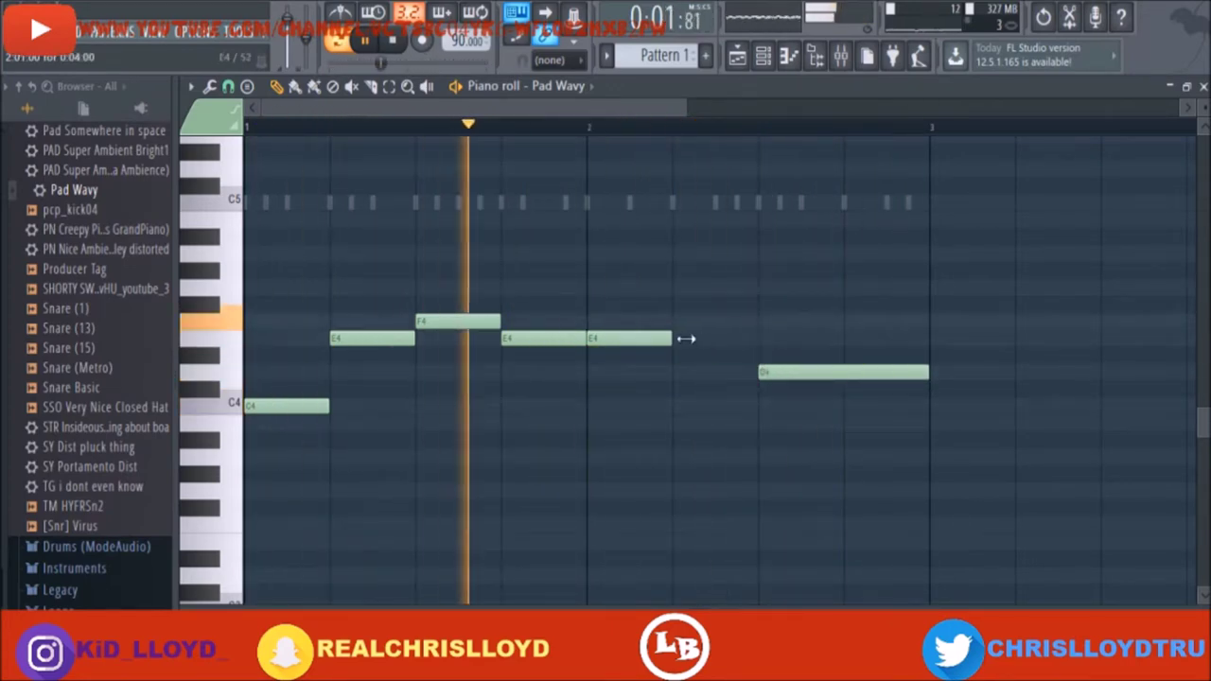
left_click_drag(799, 372, 721, 372)
left_click_drag(842, 372, 687, 355)
left_click(768, 374)
key("space")
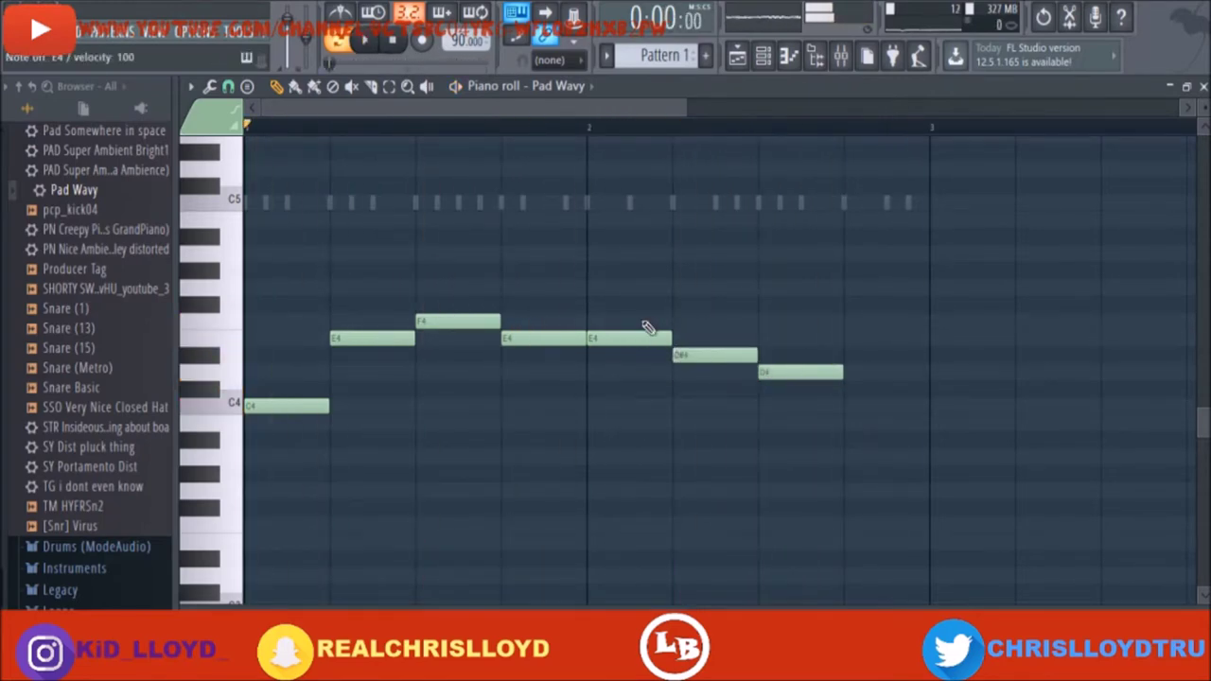
Rework the rest of bar 2 to one-beat D4, F4 and C4 notes on beats 2, 3 and 4, and play the pattern
key("c")
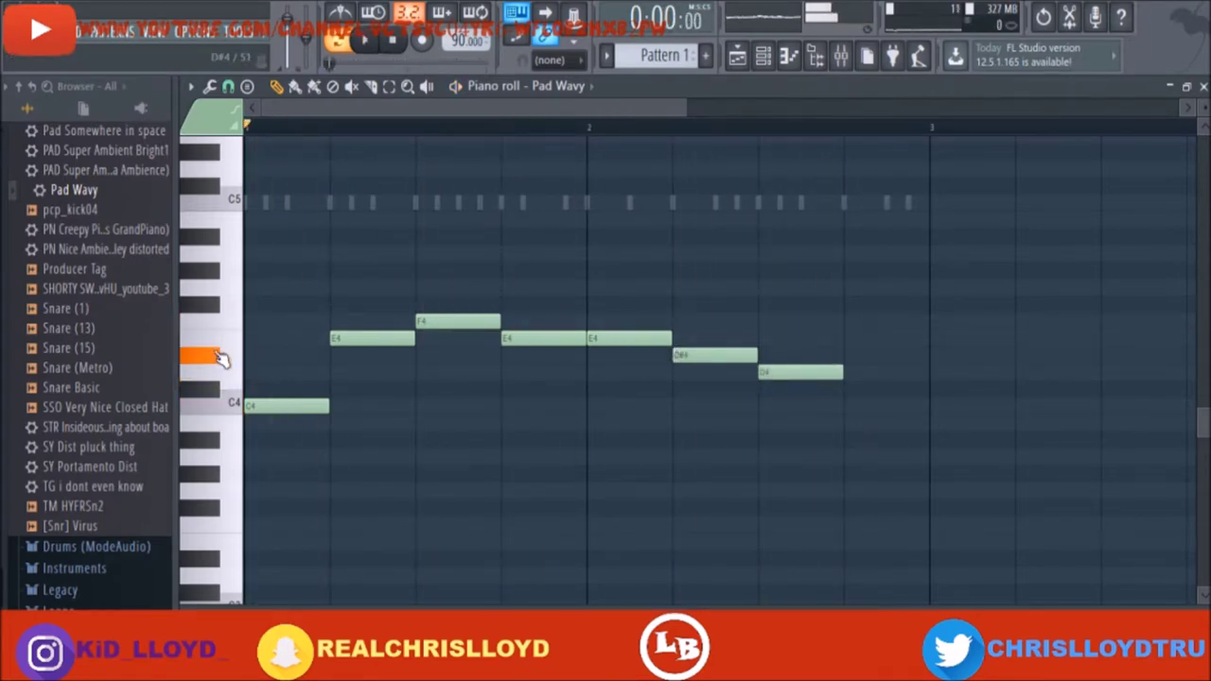
right_click(714, 355)
left_click_drag(778, 373, 693, 373)
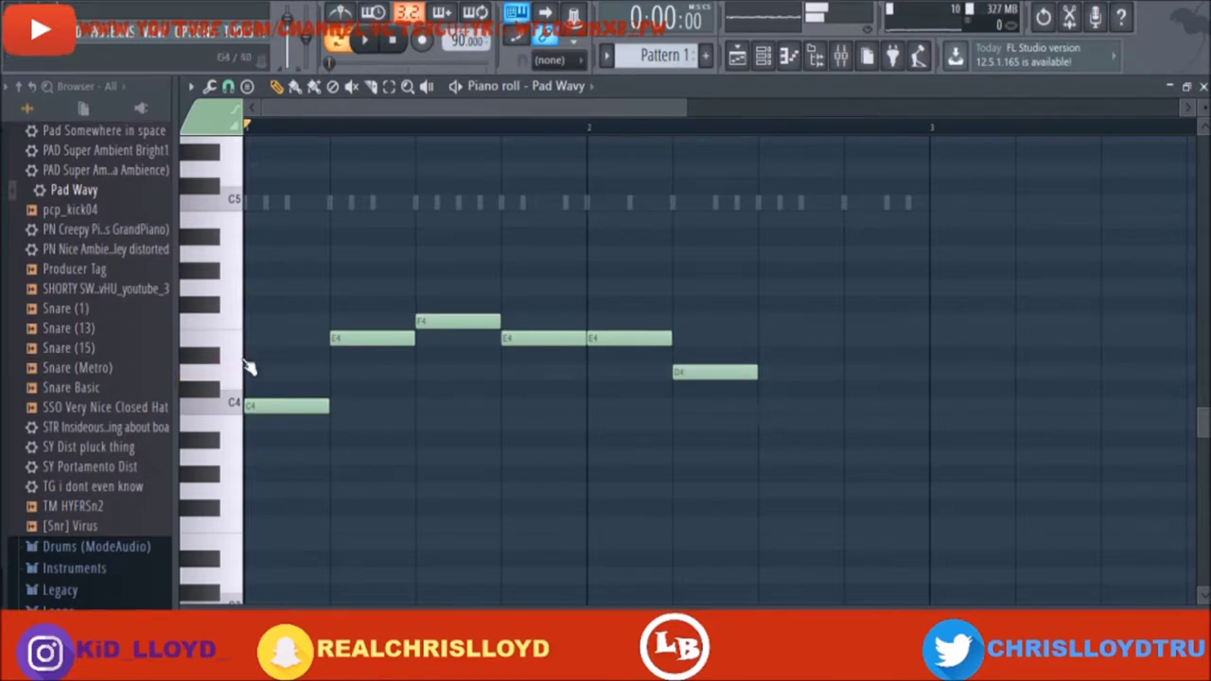
left_click(791, 322)
left_click(856, 407)
key("space")
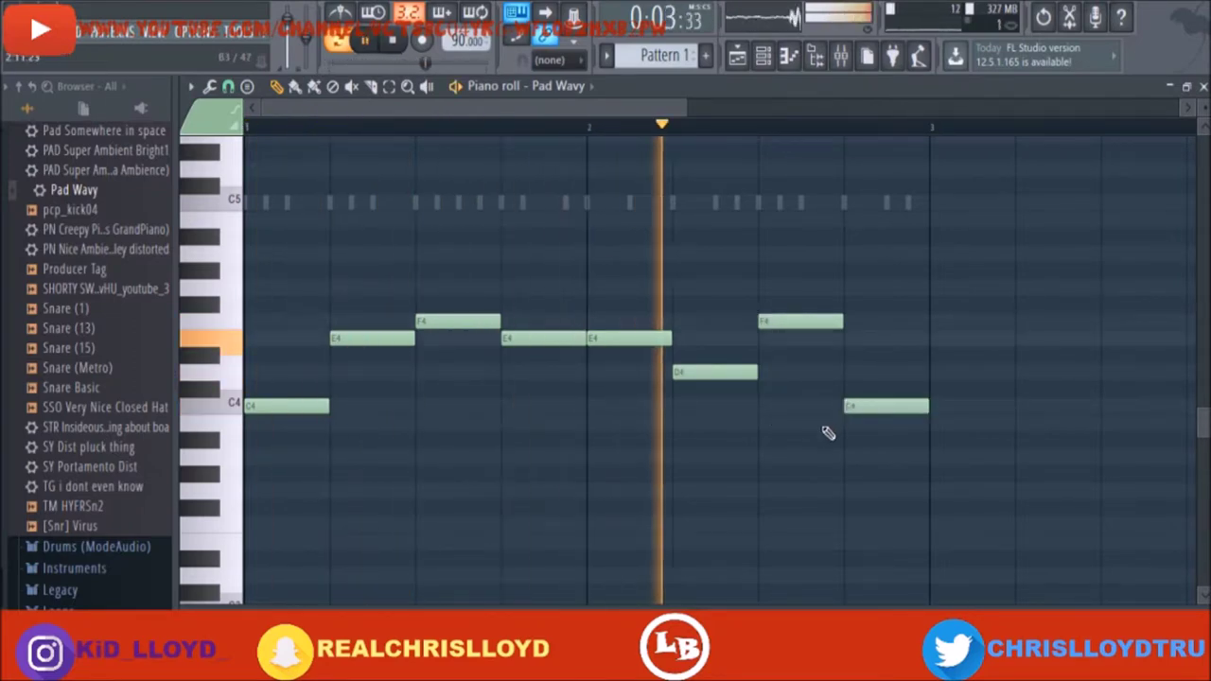
Close the piano roll, open the Pad Wavy channel's Nexus window and change its skin colour to red
left_click(1203, 87)
left_click(365, 297)
left_click_drag(686, 298, 676, 206)
left_click(840, 416)
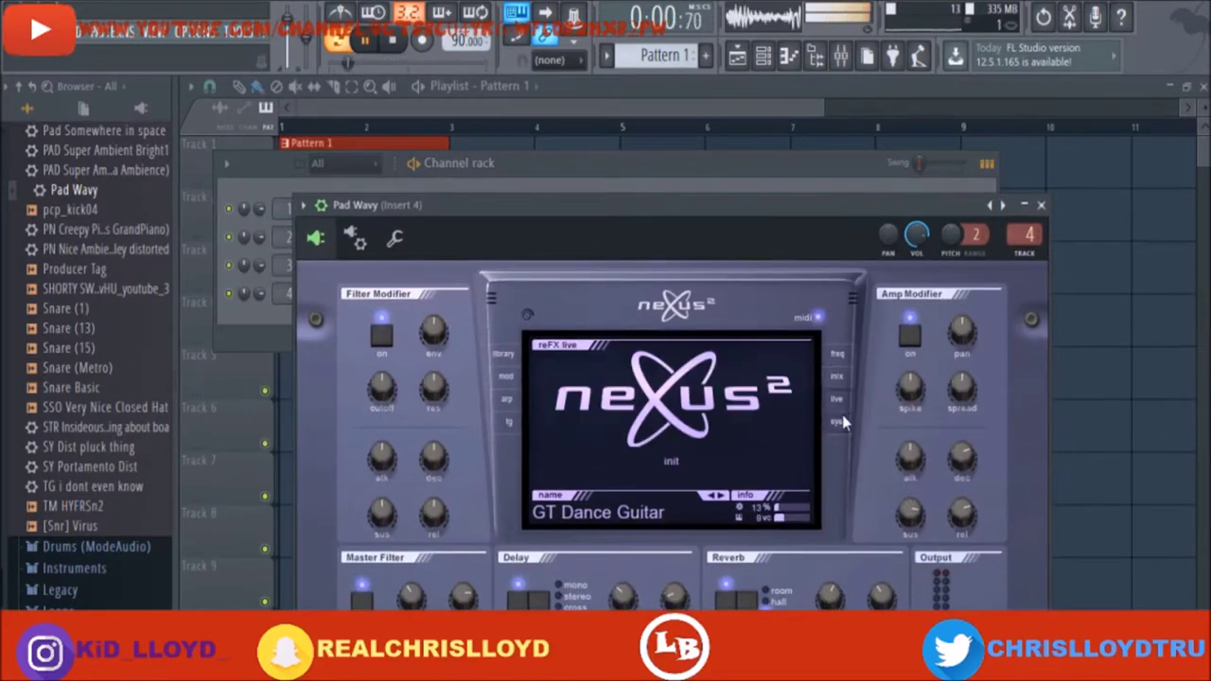
left_click(839, 419)
left_click(624, 475)
Look through the Nexus mix page and the Plucked presets in its library while the pattern plays, and close the instrument
left_click(836, 377)
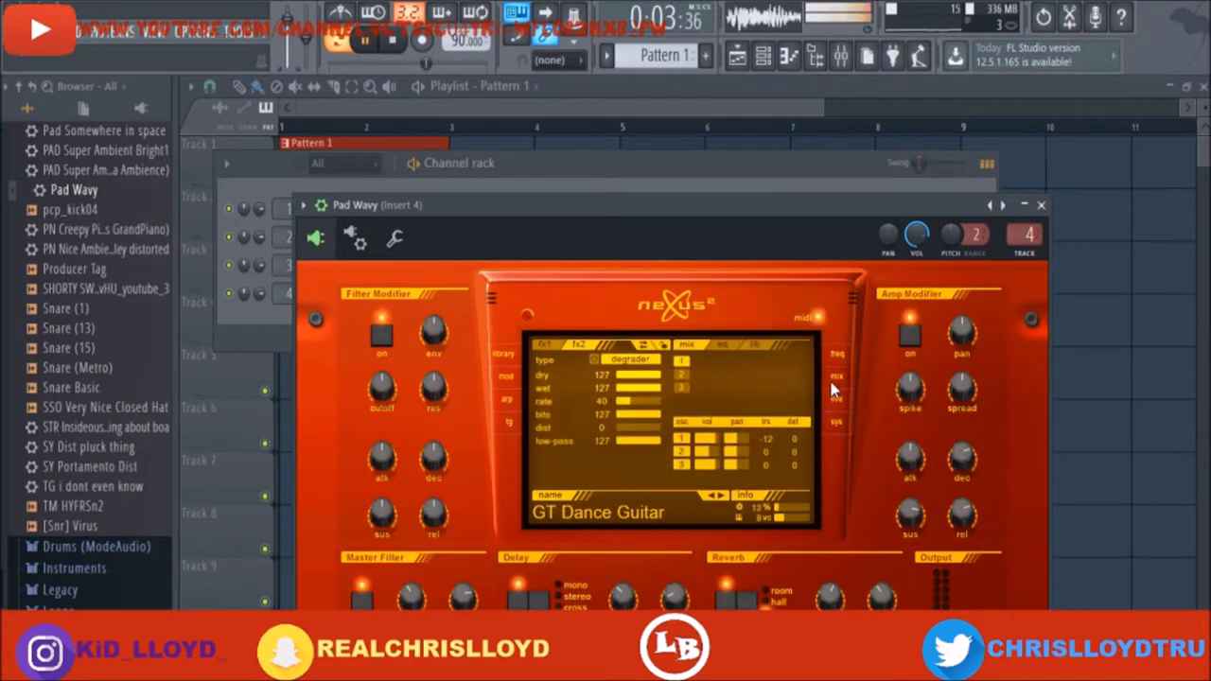
left_click(503, 353)
left_click(699, 360)
scroll(751, 457, "down", 5)
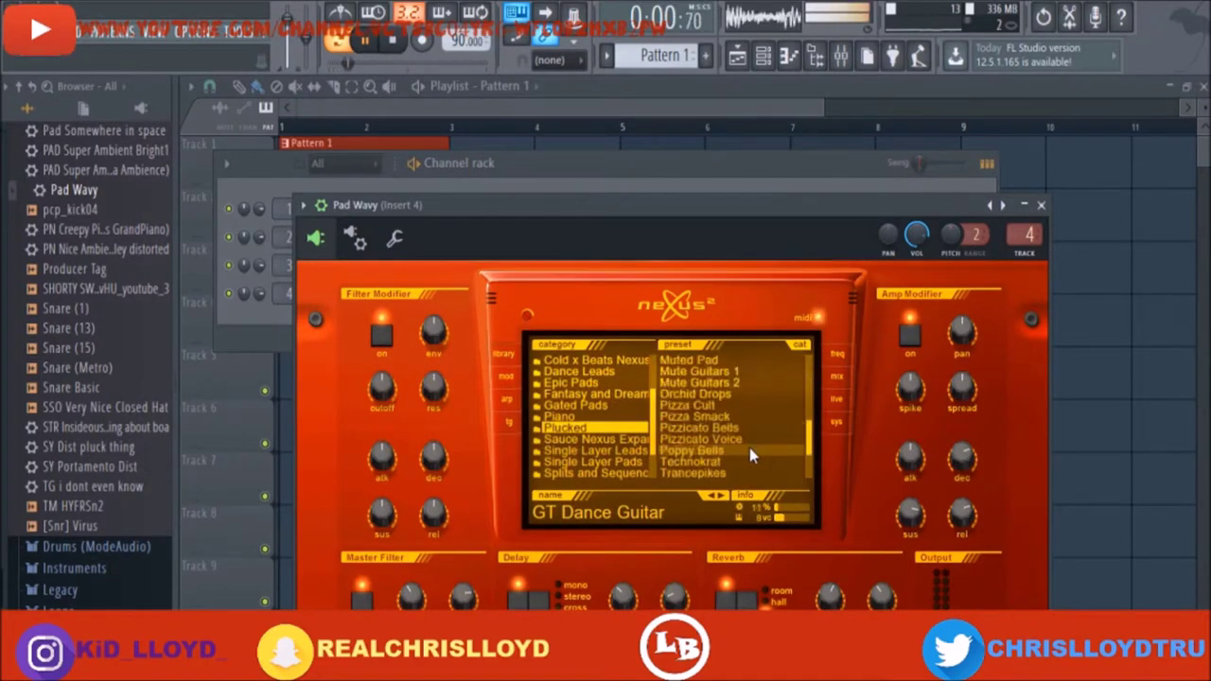
scroll(750, 447, "up", 5)
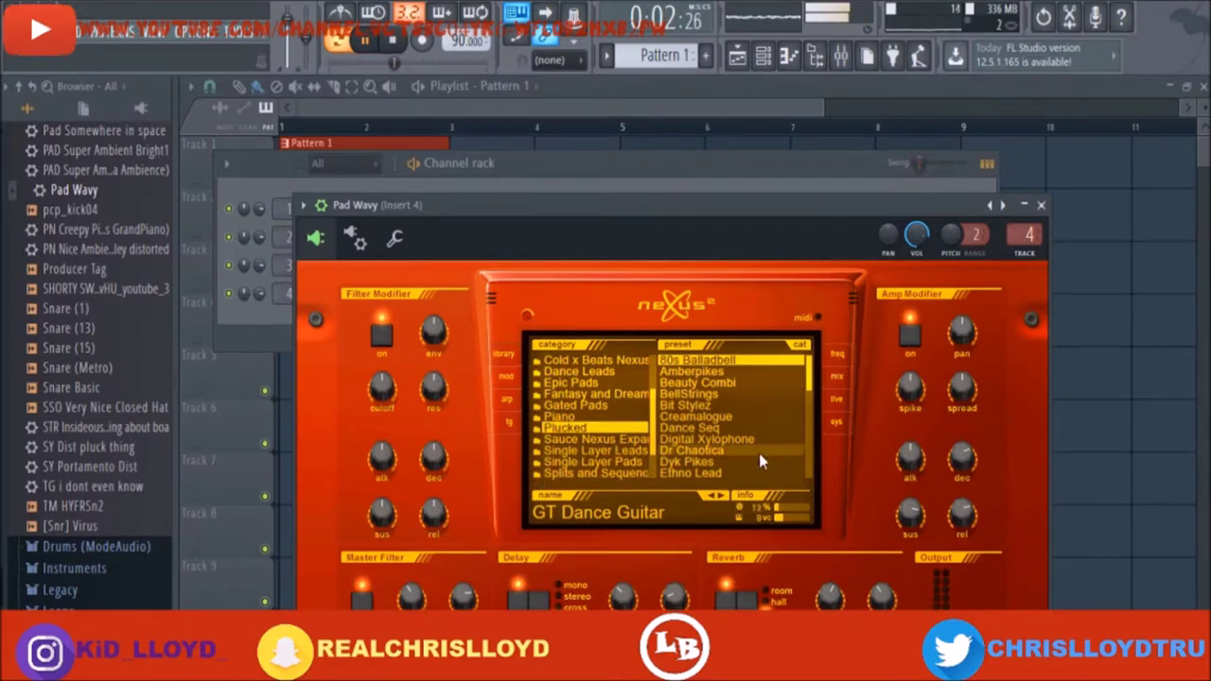
left_click_drag(857, 214, 814, 107)
mouse_move(787, 547)
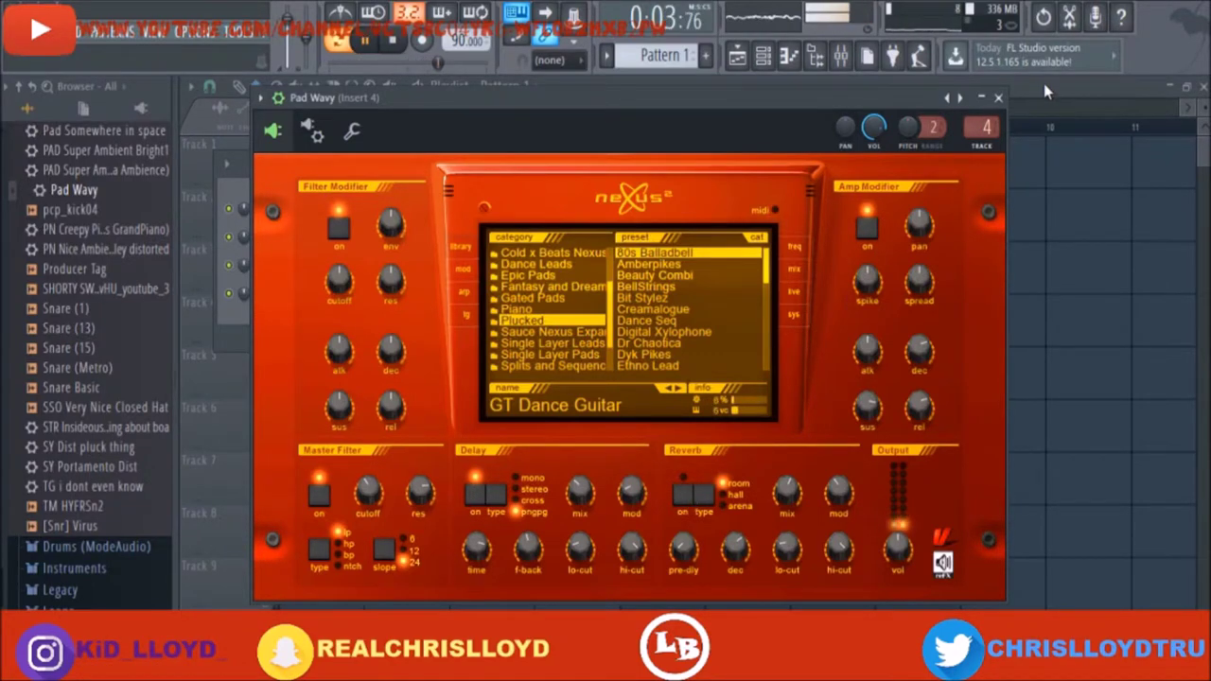
left_click(998, 98)
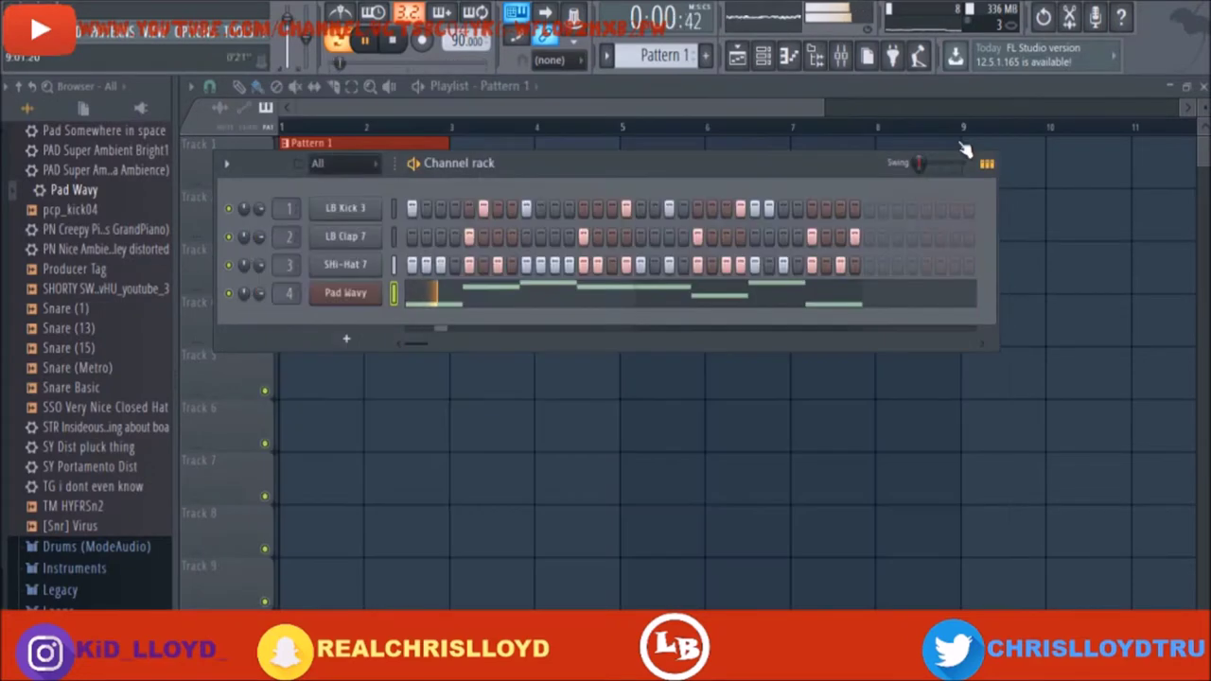
Raise the last Pad Wavy note of bar 2 to E4 in the piano roll and close the piano roll
left_click(762, 294)
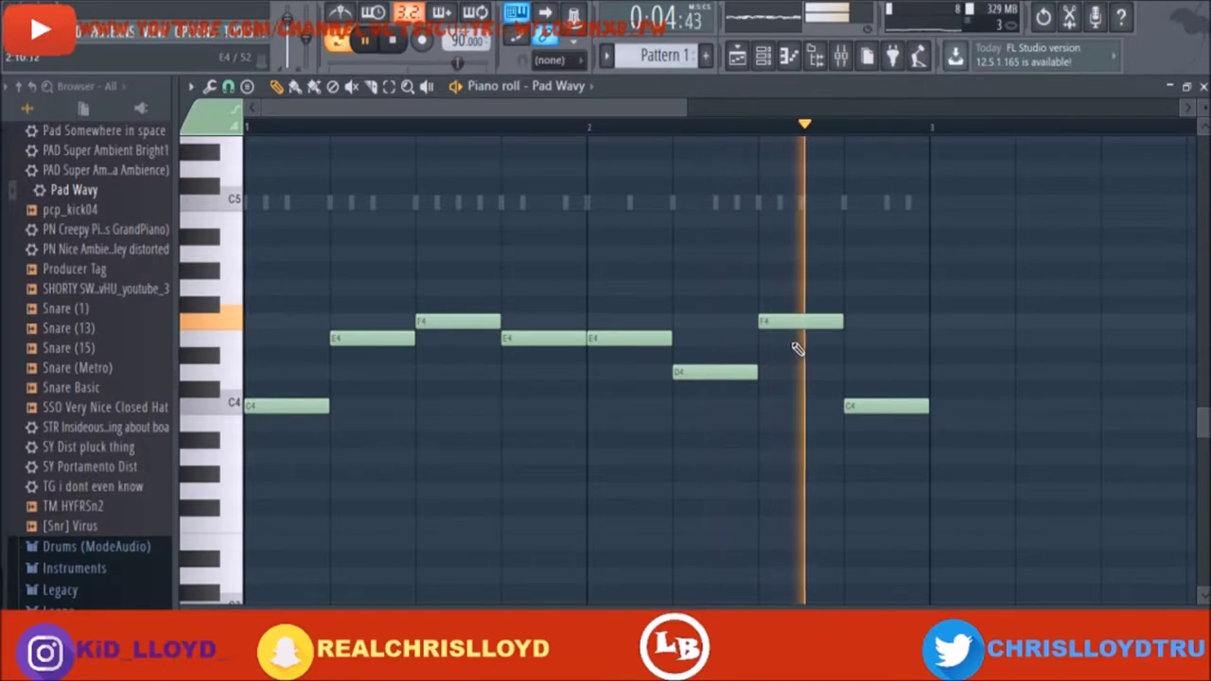
left_click_drag(882, 404, 895, 338)
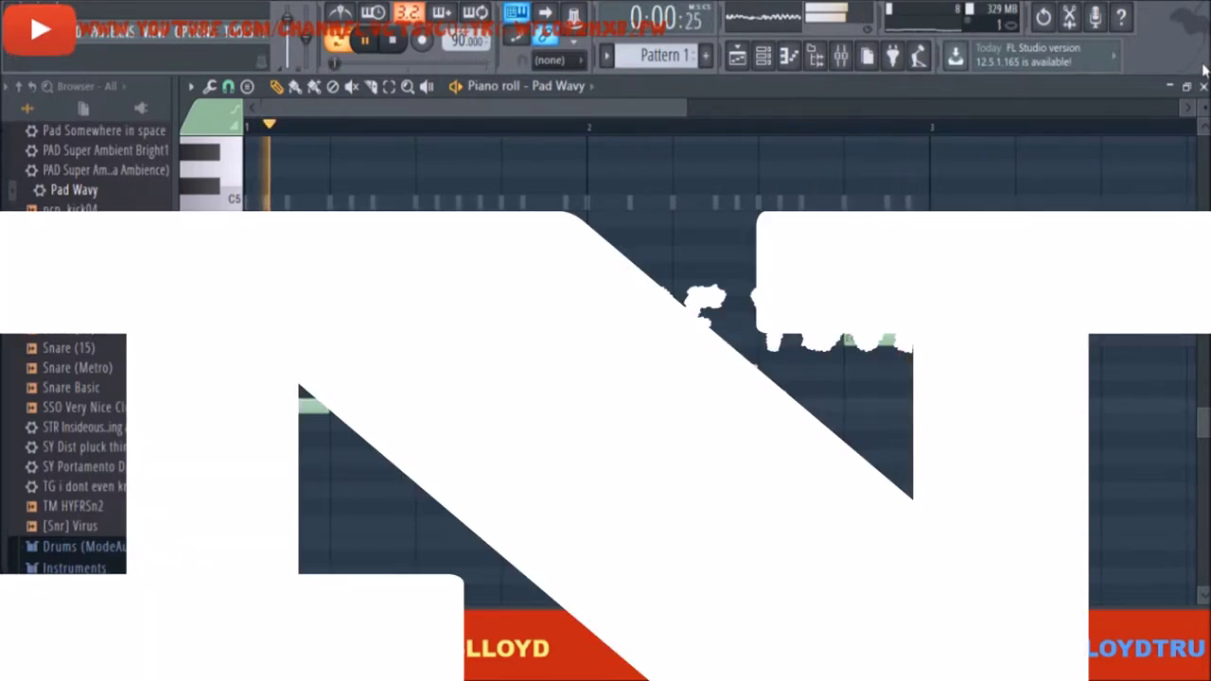
left_click(1204, 86)
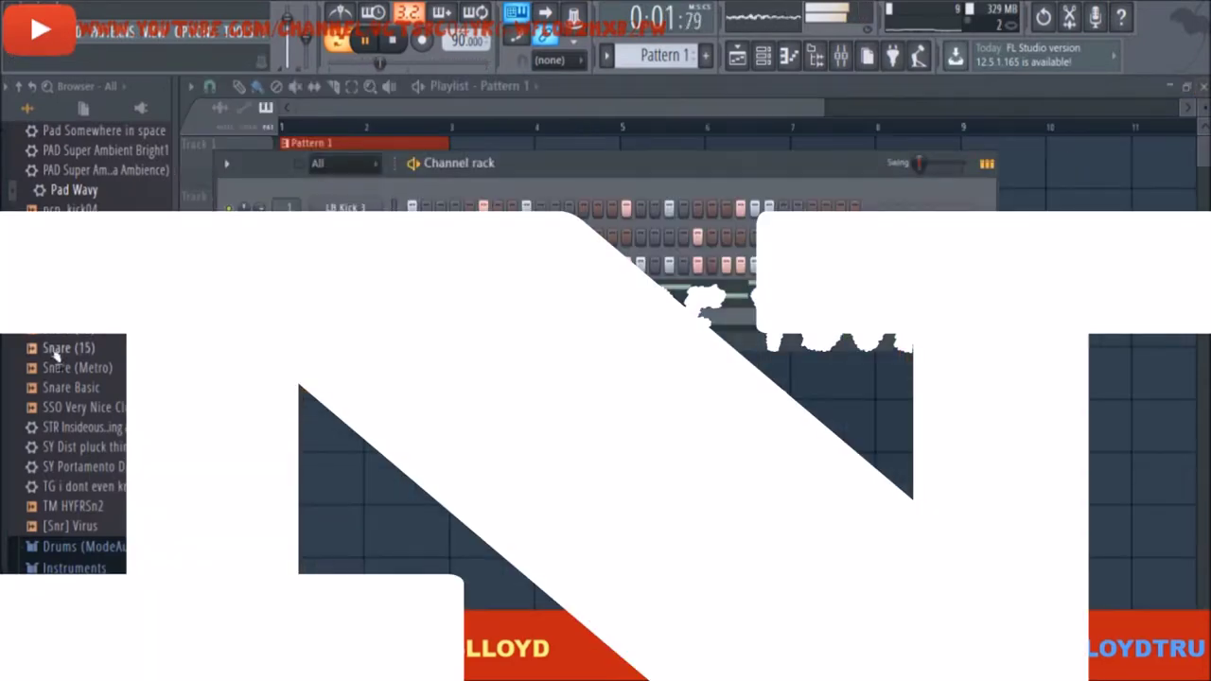
Add the Pad Somewhere in space preset as a channel, close its Nexus window and open the channel's piano roll
scroll(76, 378, "up", 2)
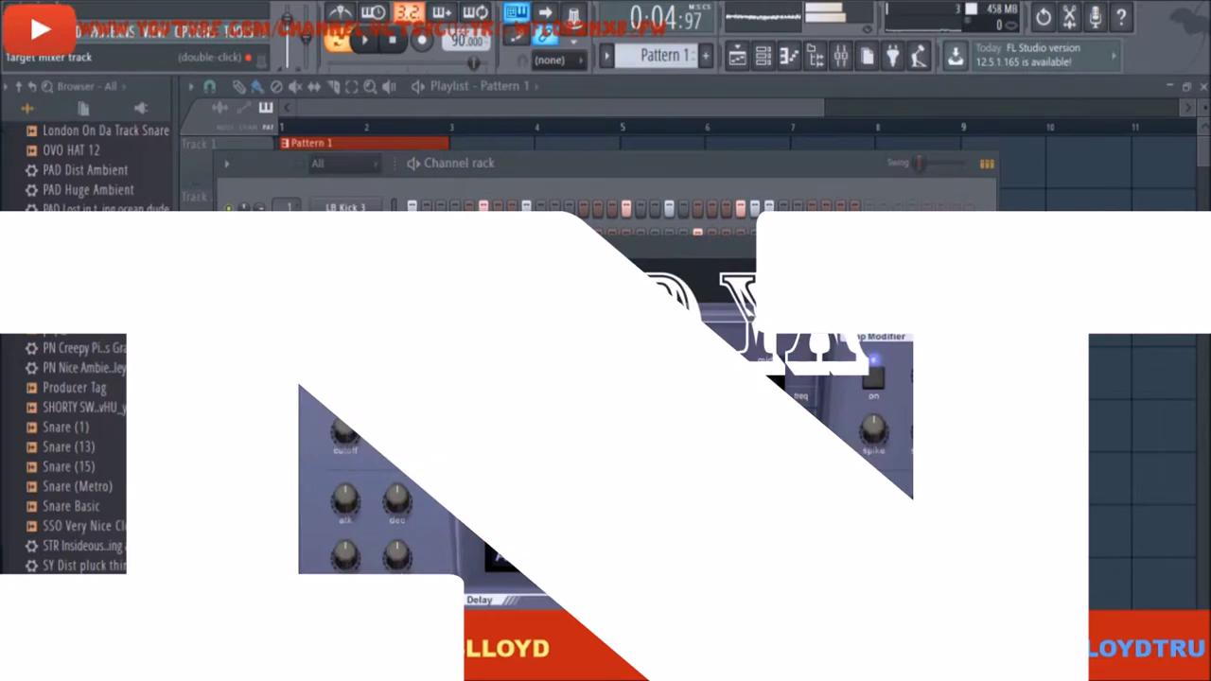
left_click(963, 248)
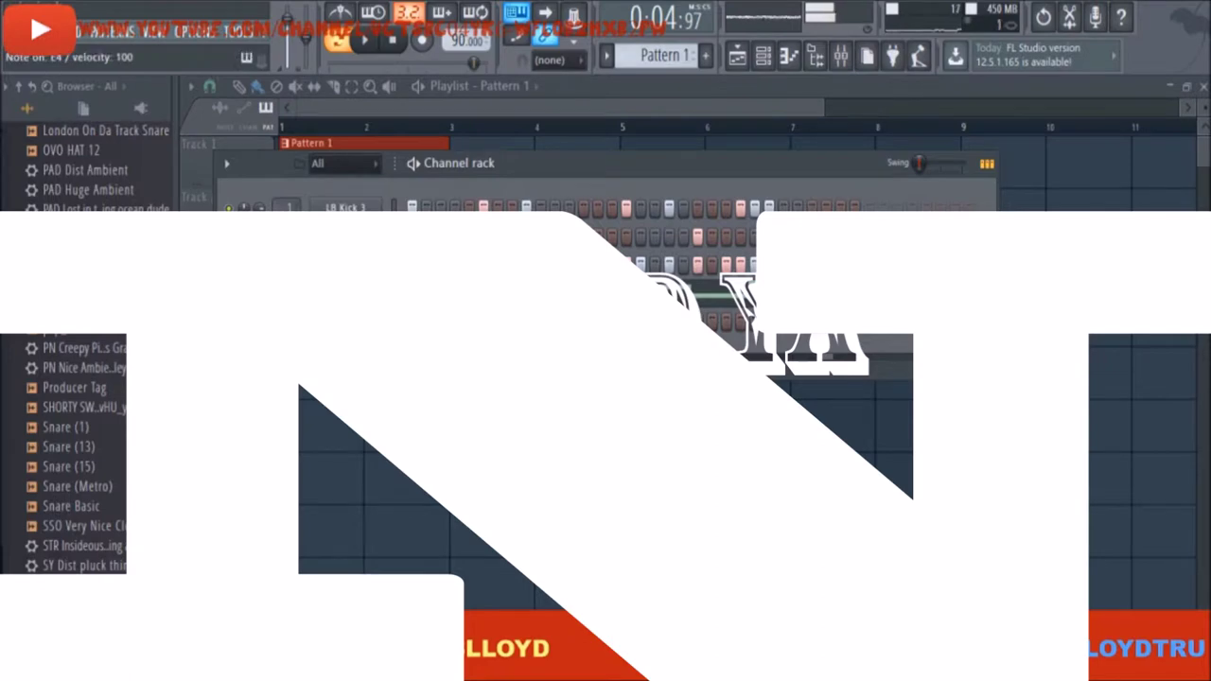
left_click(454, 293)
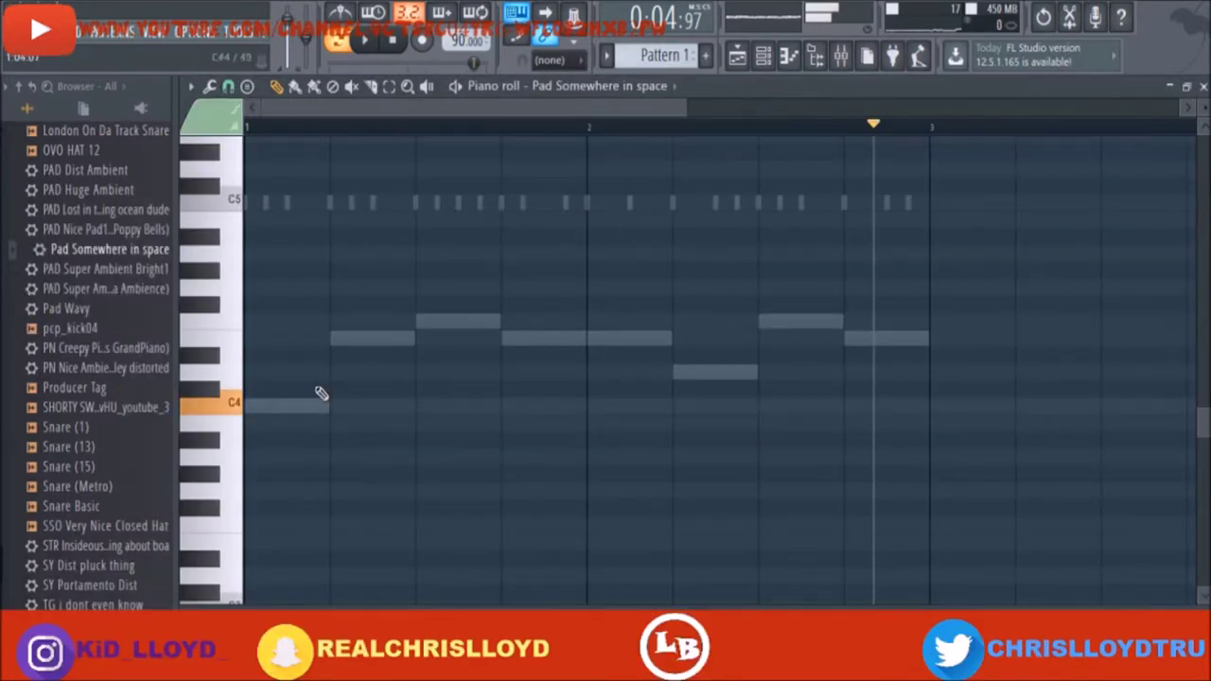
Write a one-bar C4 note in bar 1 and a one-bar E4 note in bar 2 for Pad Somewhere in space
left_click(259, 407)
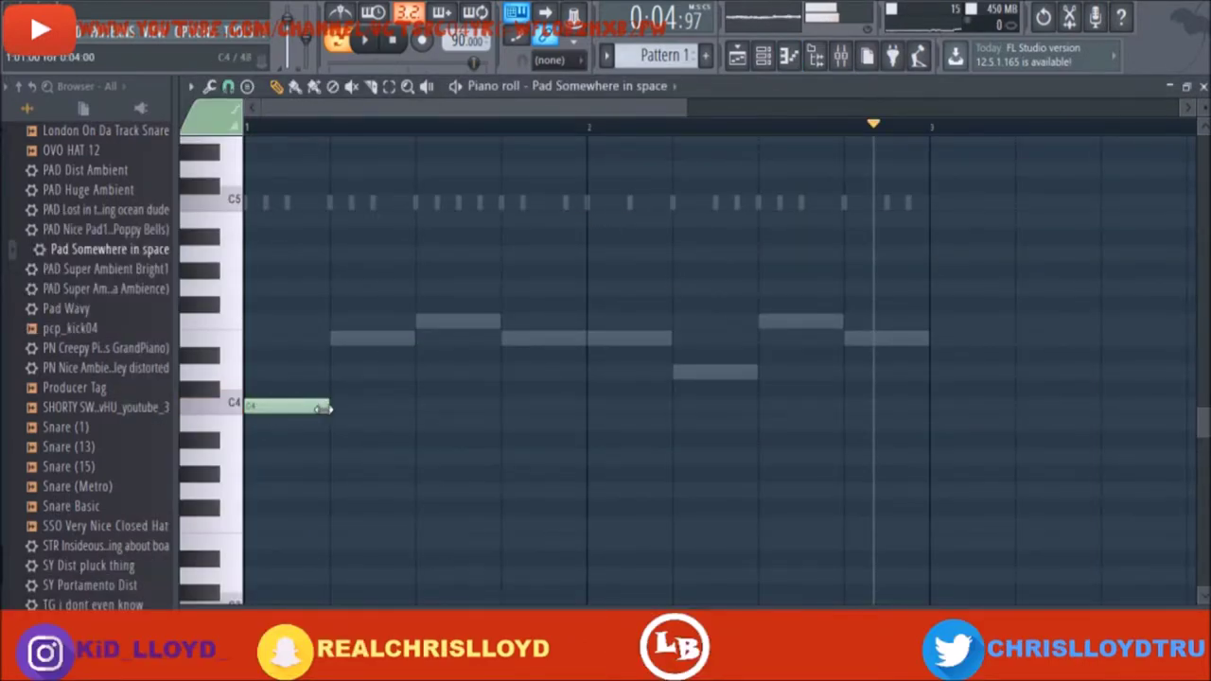
left_click_drag(321, 408, 555, 415)
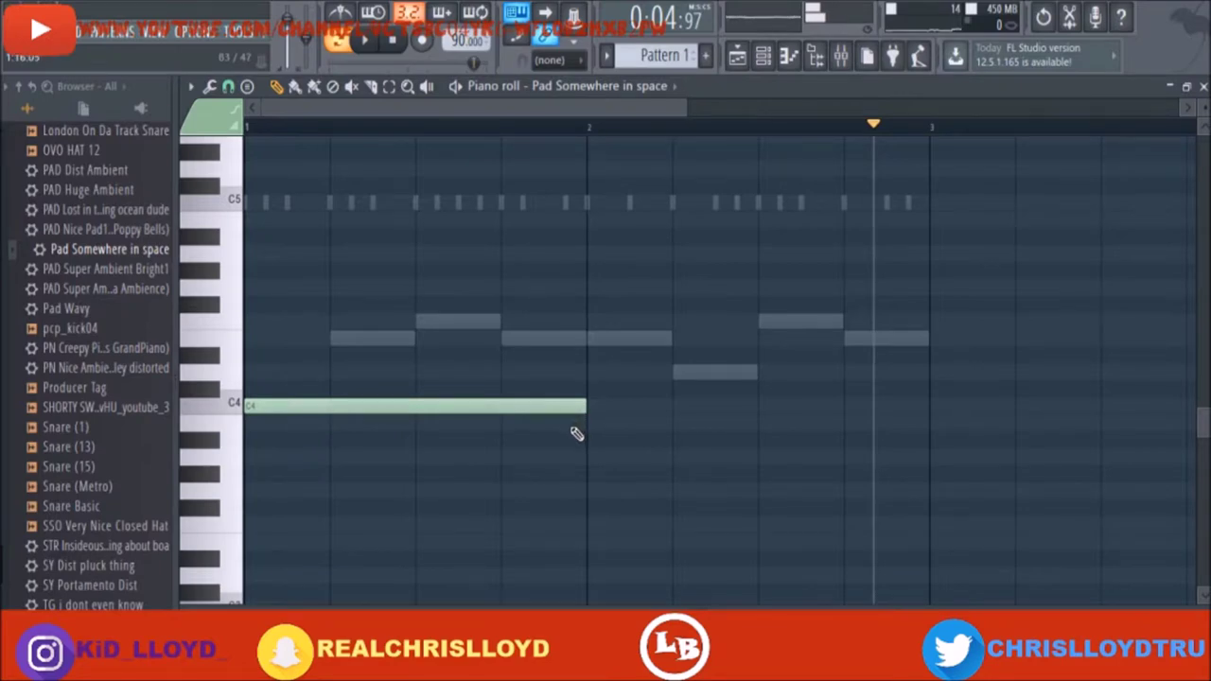
key("c")
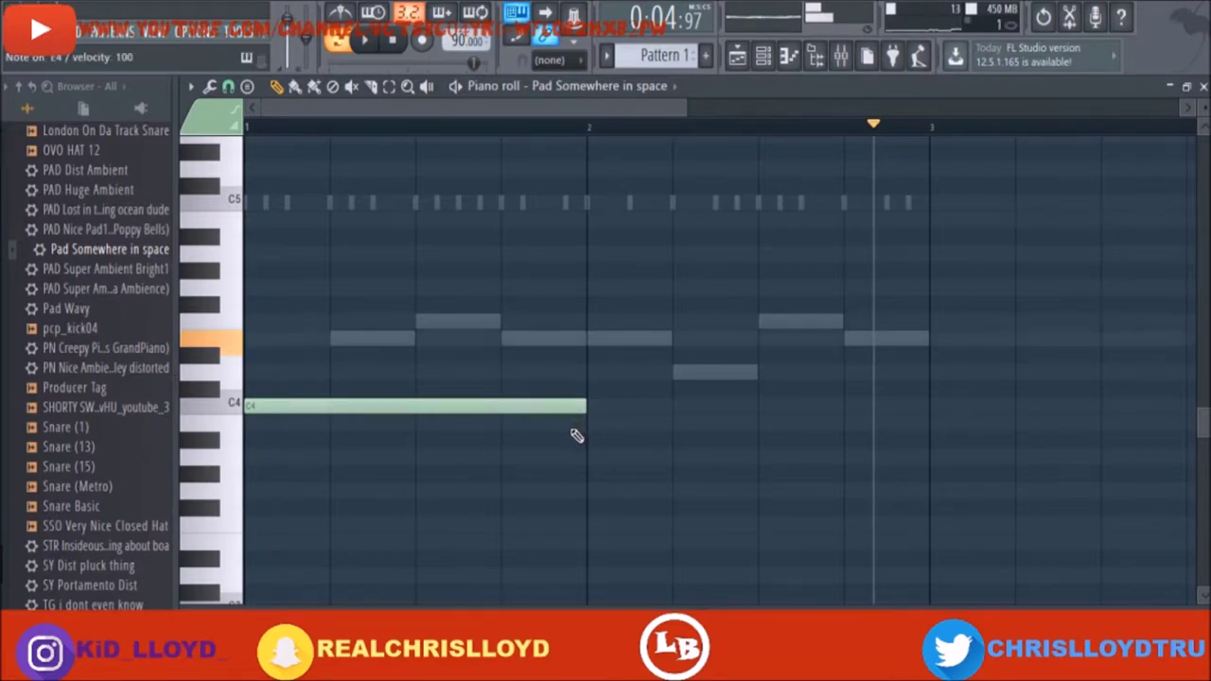
left_click(609, 342)
Play the pattern from the start, close the piano roll and pause playback
key("space")
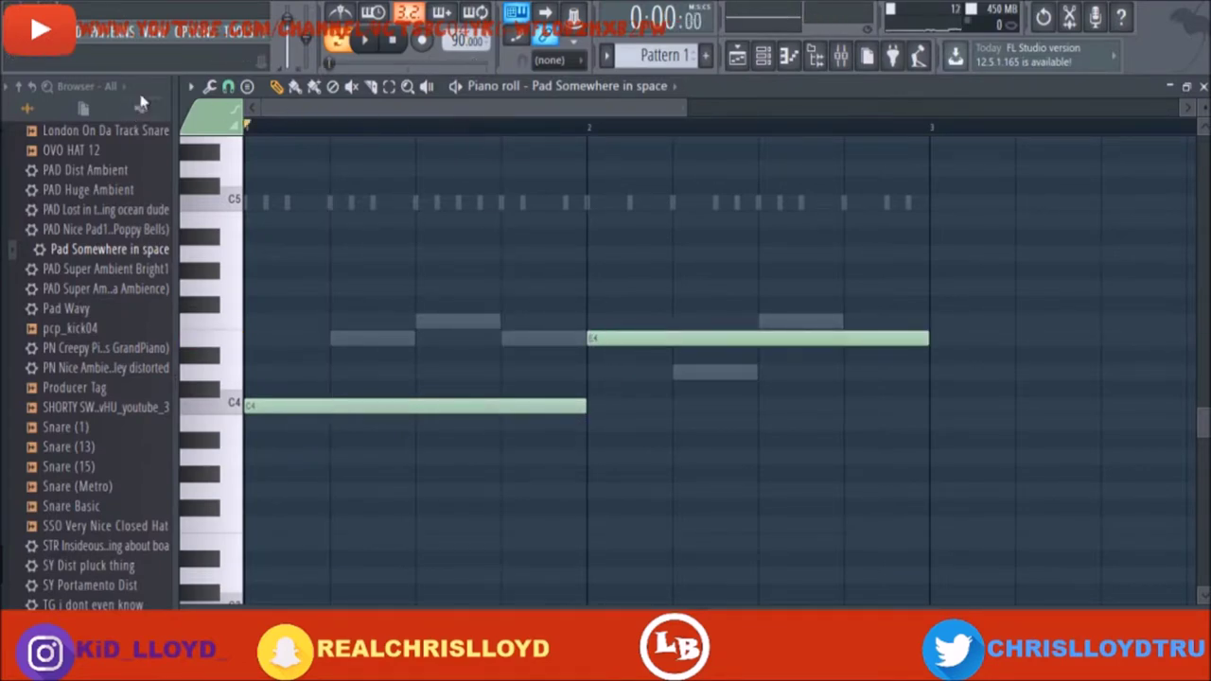
left_click(369, 43)
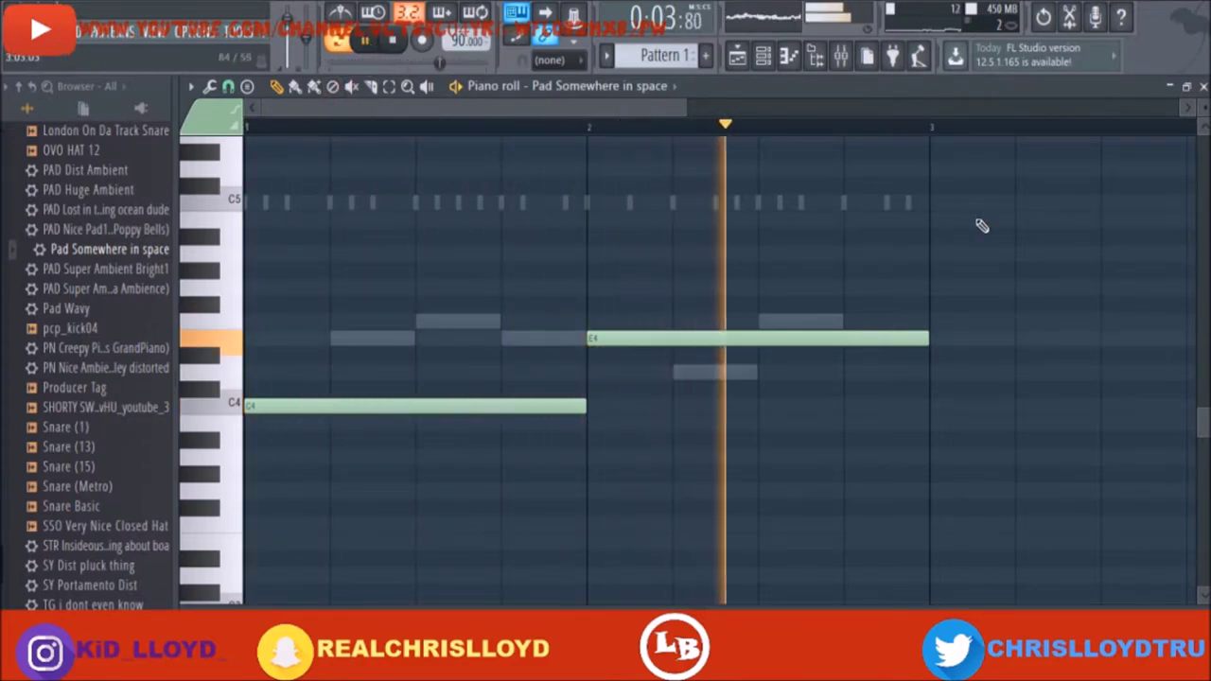
left_click(1203, 87)
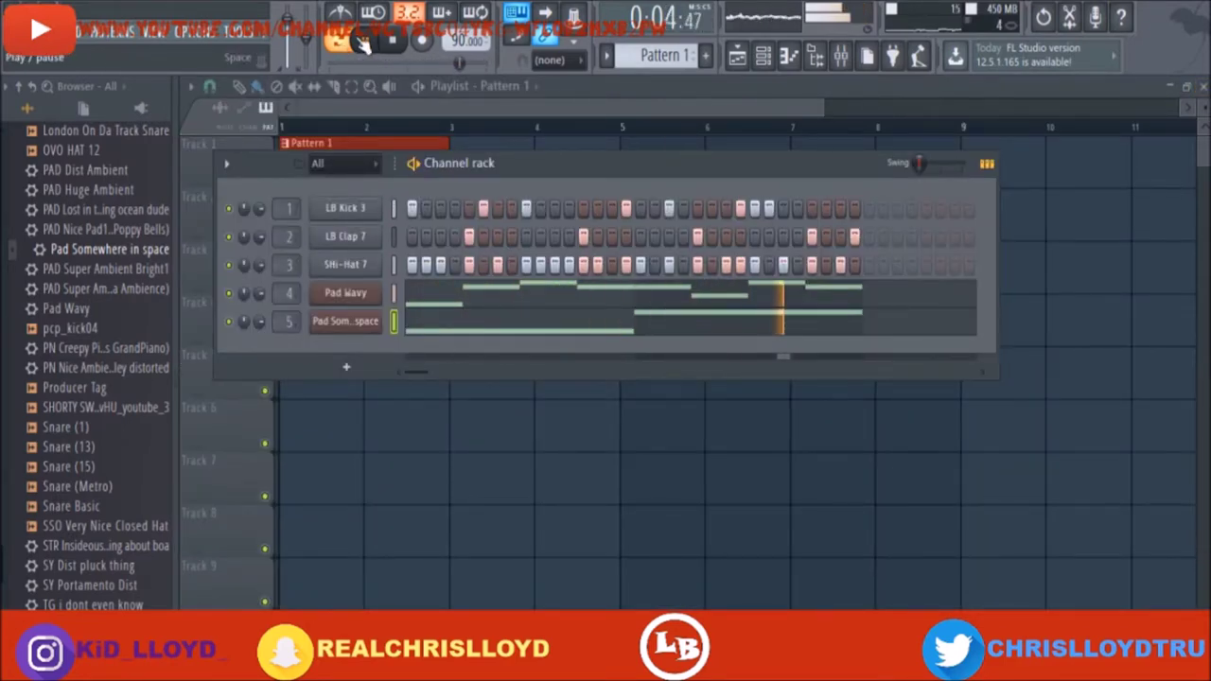
left_click(362, 41)
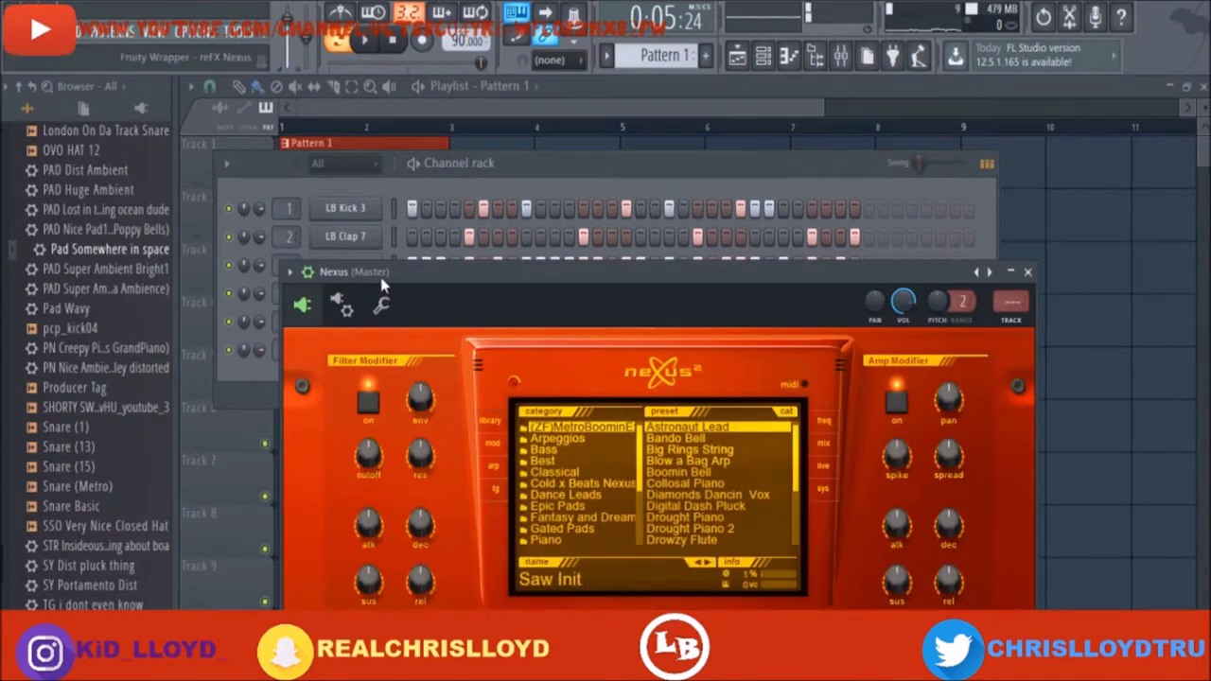
Set the Pad Somewhere in space Nexus skin to killer tomato and close its window
left_click_drag(383, 274, 365, 352)
left_click(346, 322)
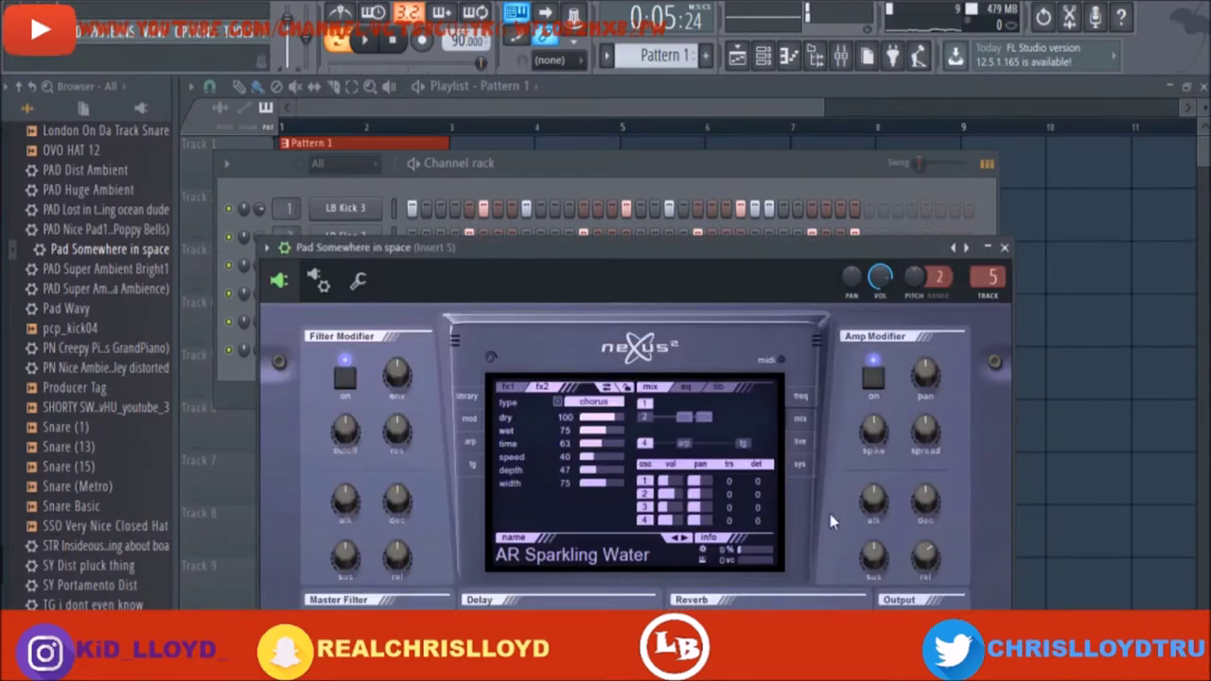
left_click(805, 442)
left_click(795, 420)
left_click(802, 400)
left_click(796, 420)
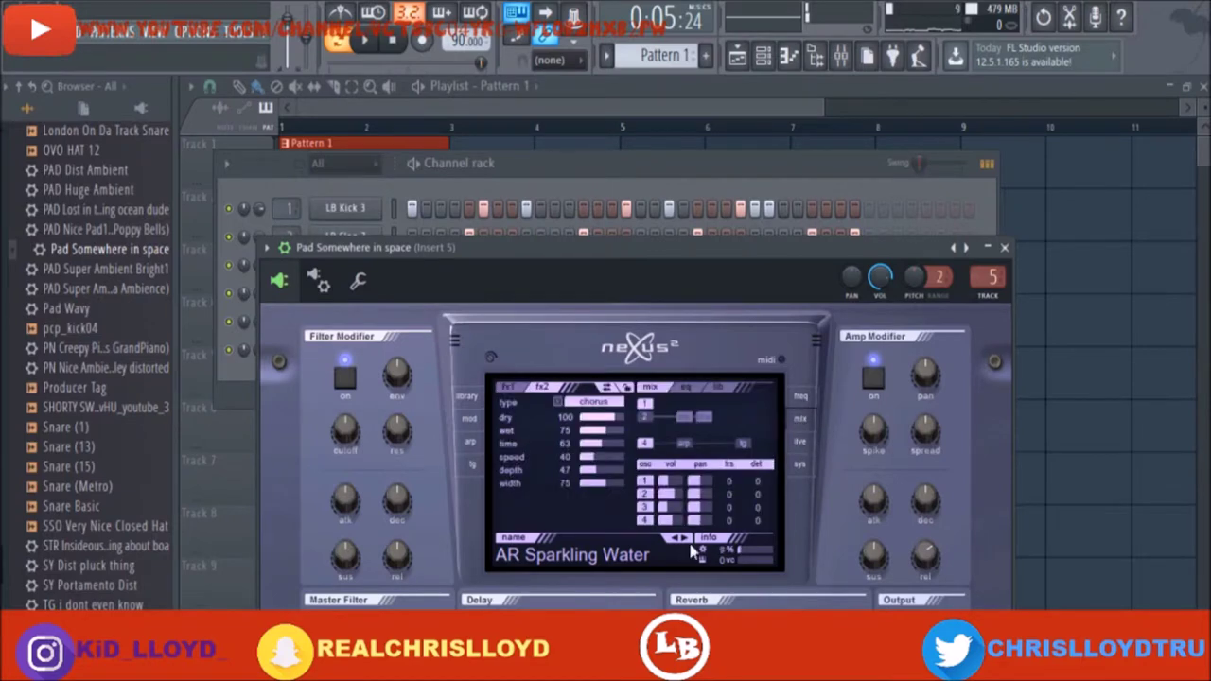
left_click(796, 474)
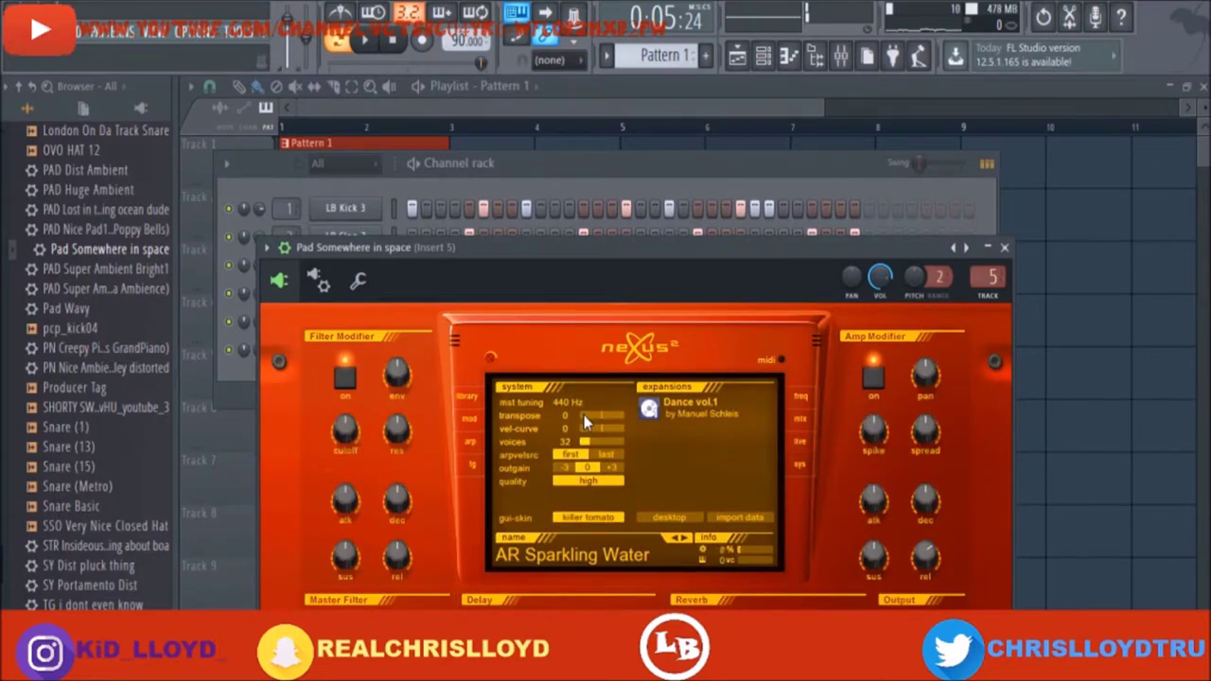
left_click(1004, 248)
Route the new Nexus channel to mixer track 6, preview the pcp_kick04 sample and close the Nexus window
left_click(343, 350)
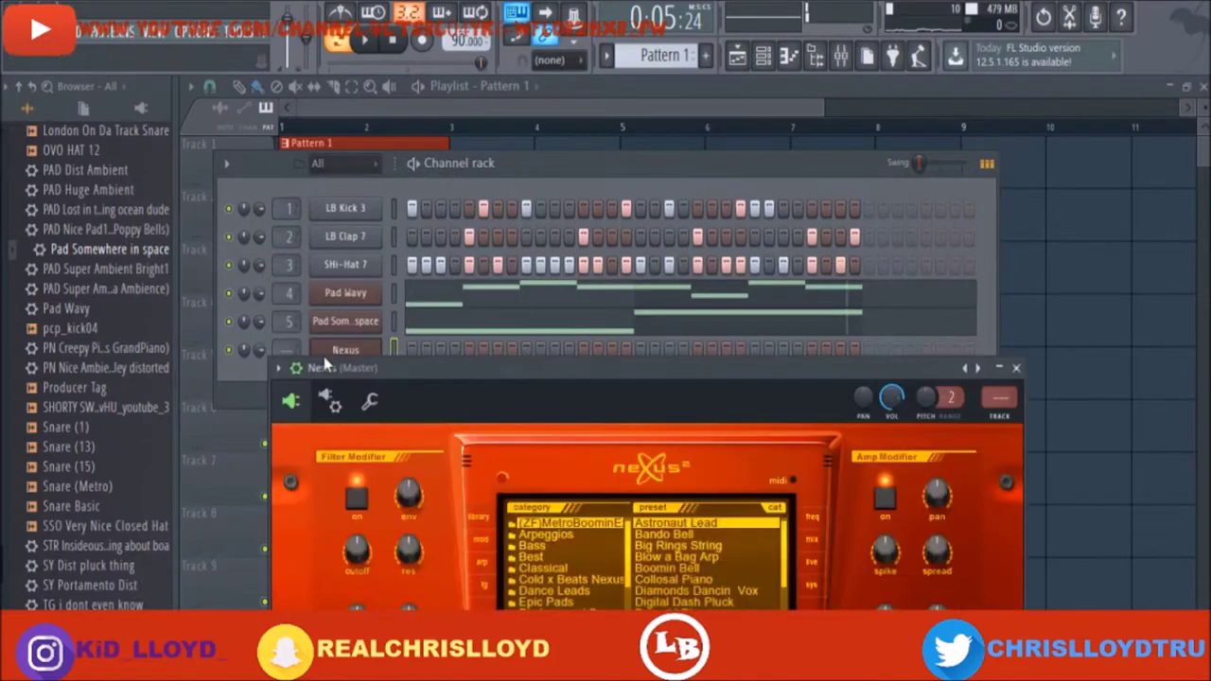
scroll(286, 346, "up", 2)
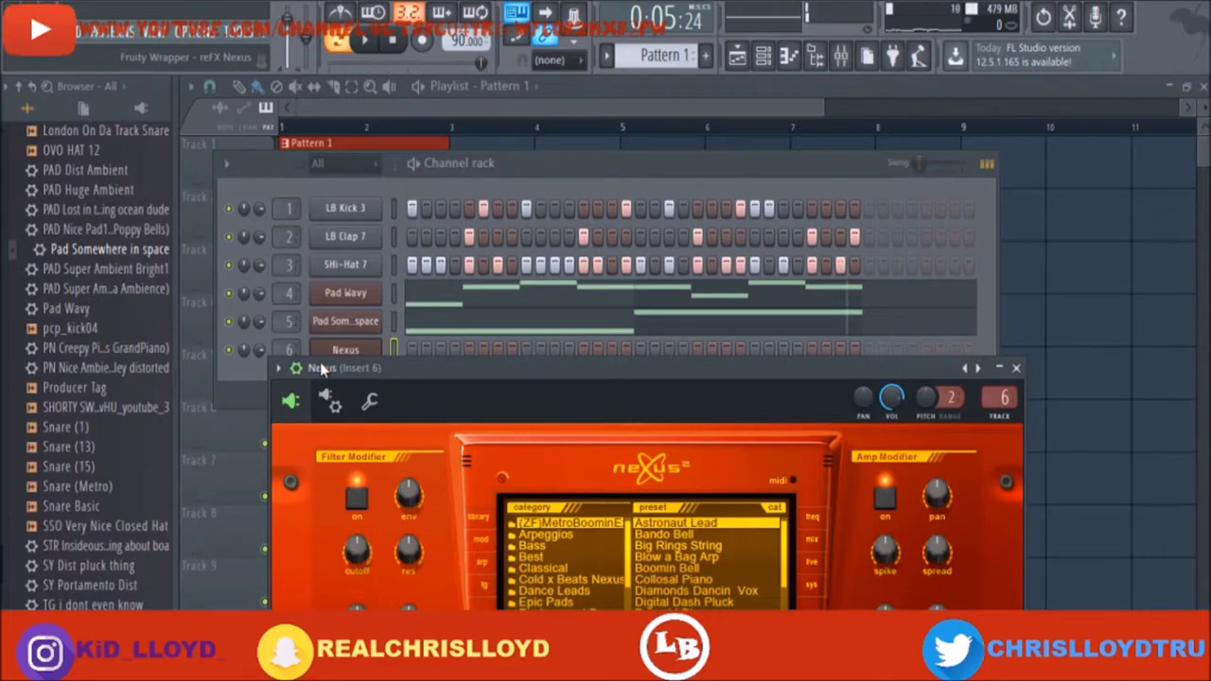
left_click_drag(527, 401, 499, 194)
left_click(74, 328)
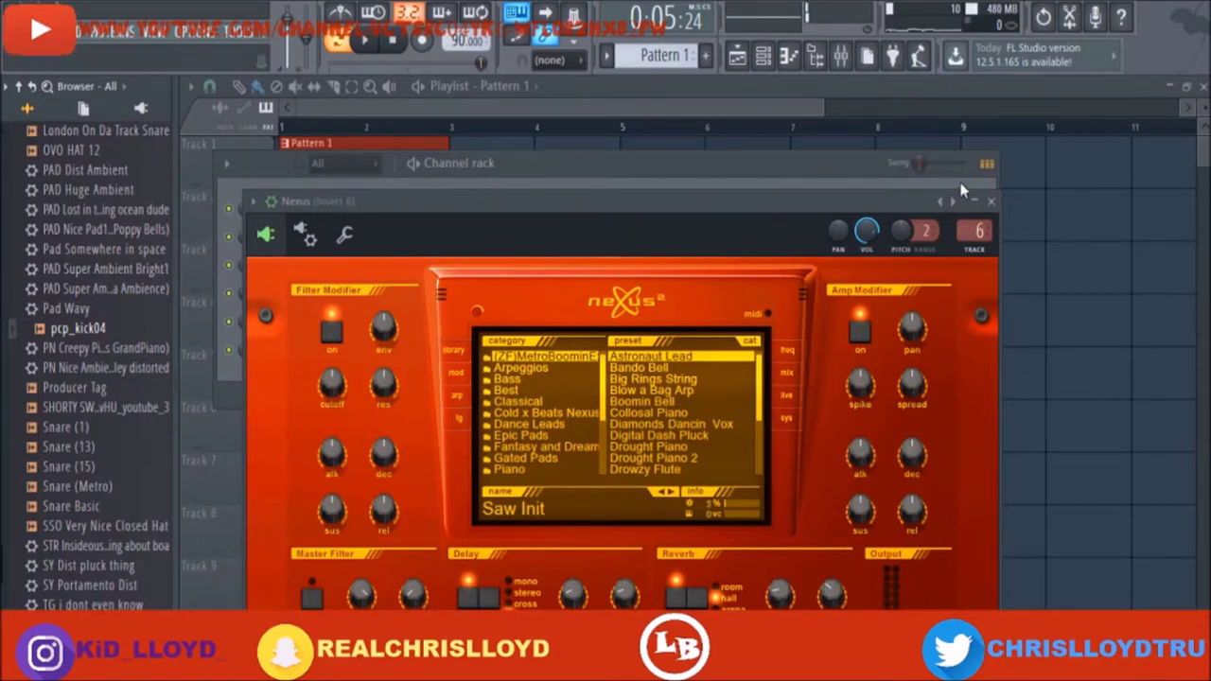
left_click(992, 204)
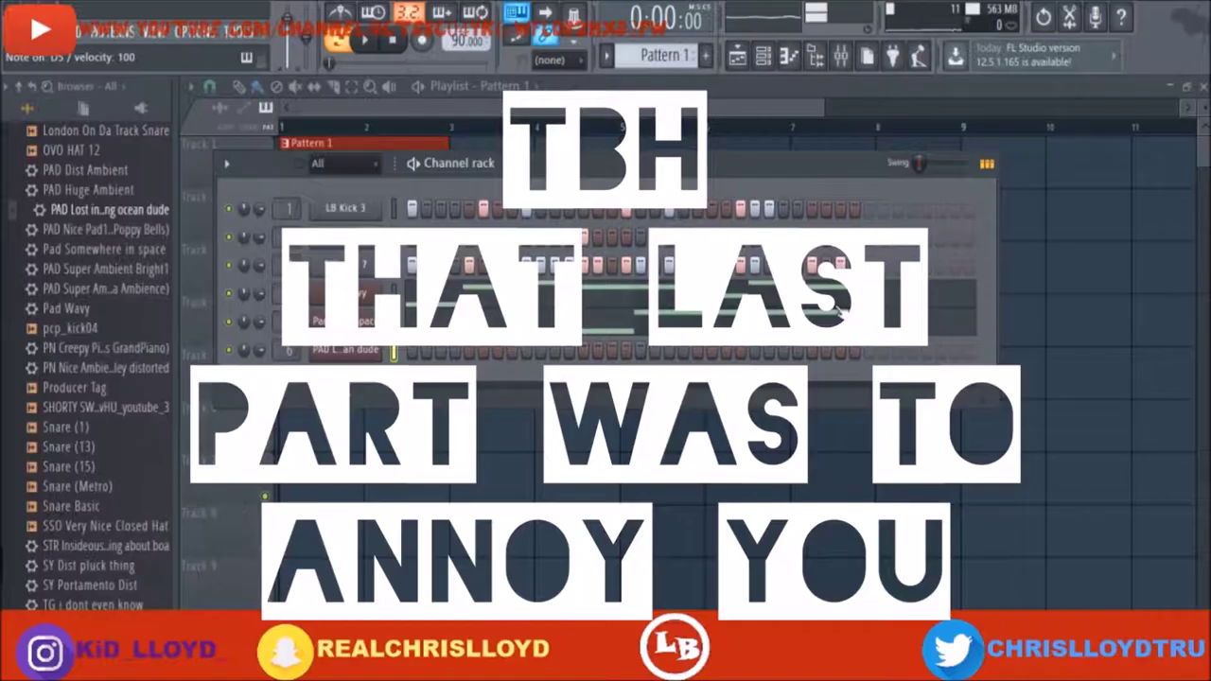
Try the PAD Huge Ambient preset on channel 6, replace it with PAD Dist Ambient and close the Nexus window
left_click_drag(121, 190, 317, 294)
left_click_drag(321, 352, 319, 350)
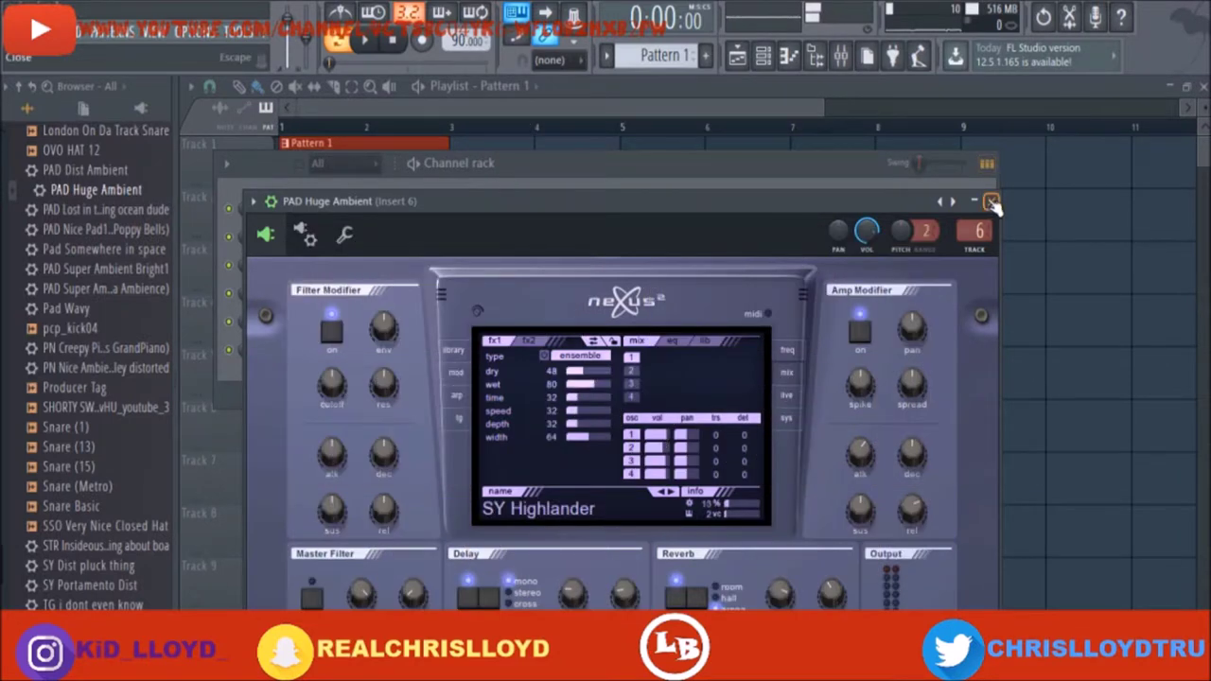
left_click(991, 201)
left_click_drag(64, 170, 269, 309)
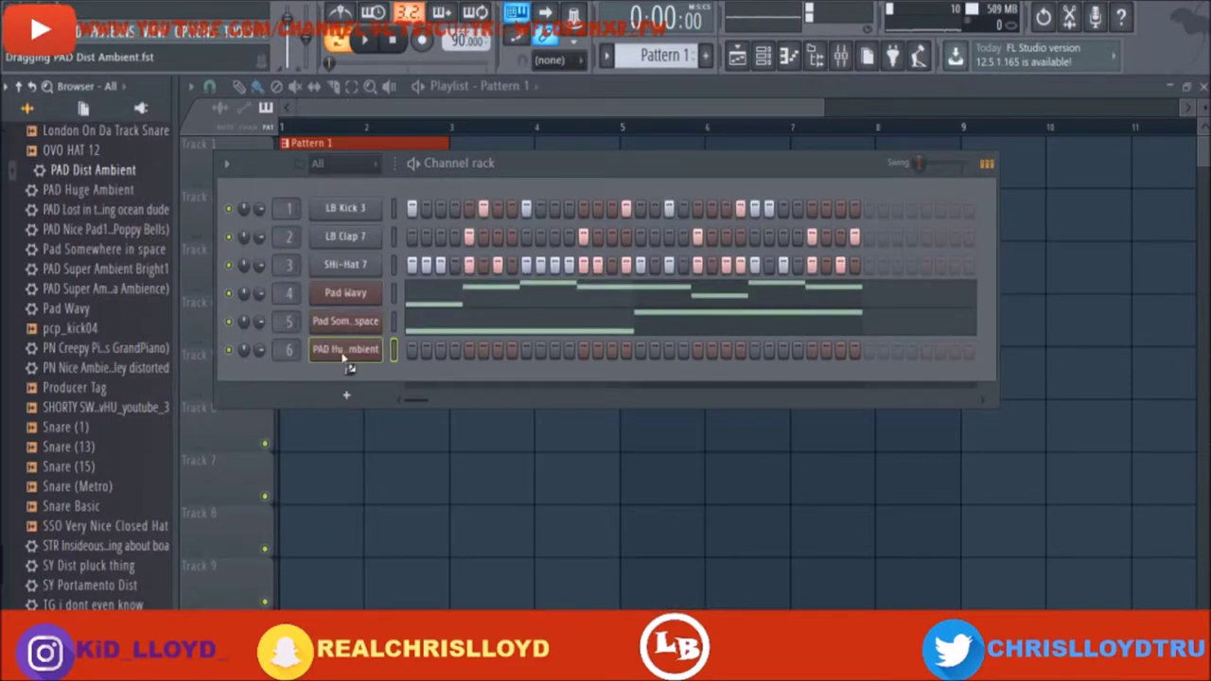
left_click_drag(349, 359, 341, 352)
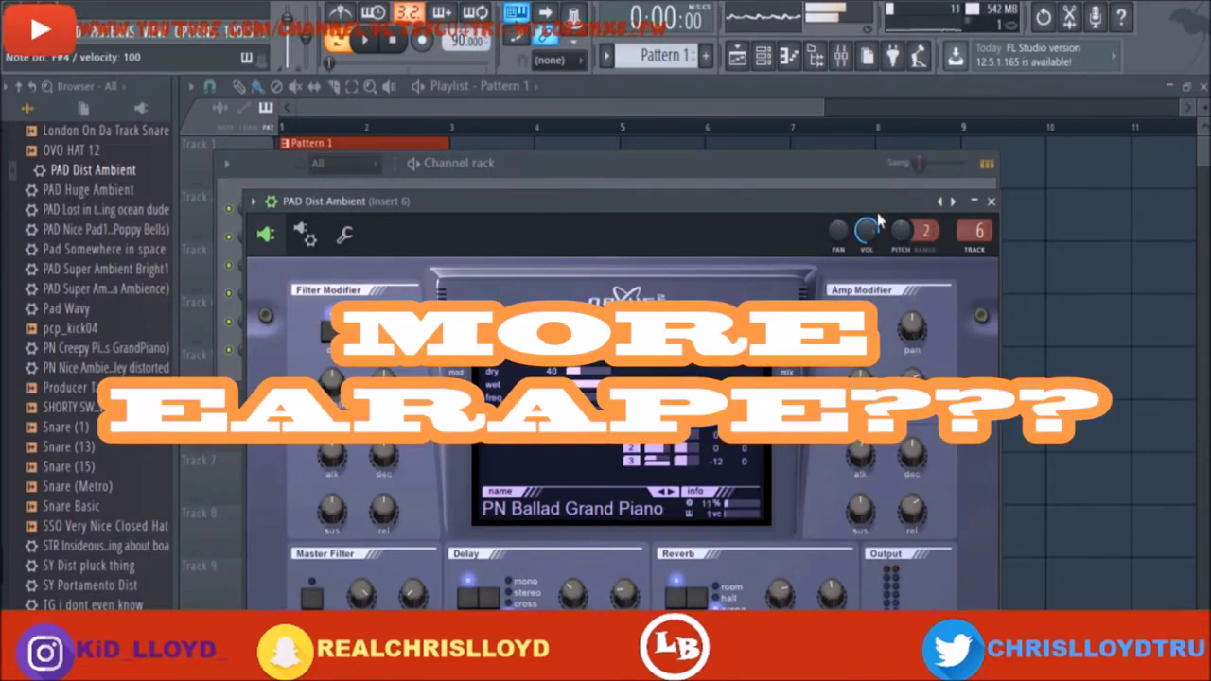
left_click(990, 203)
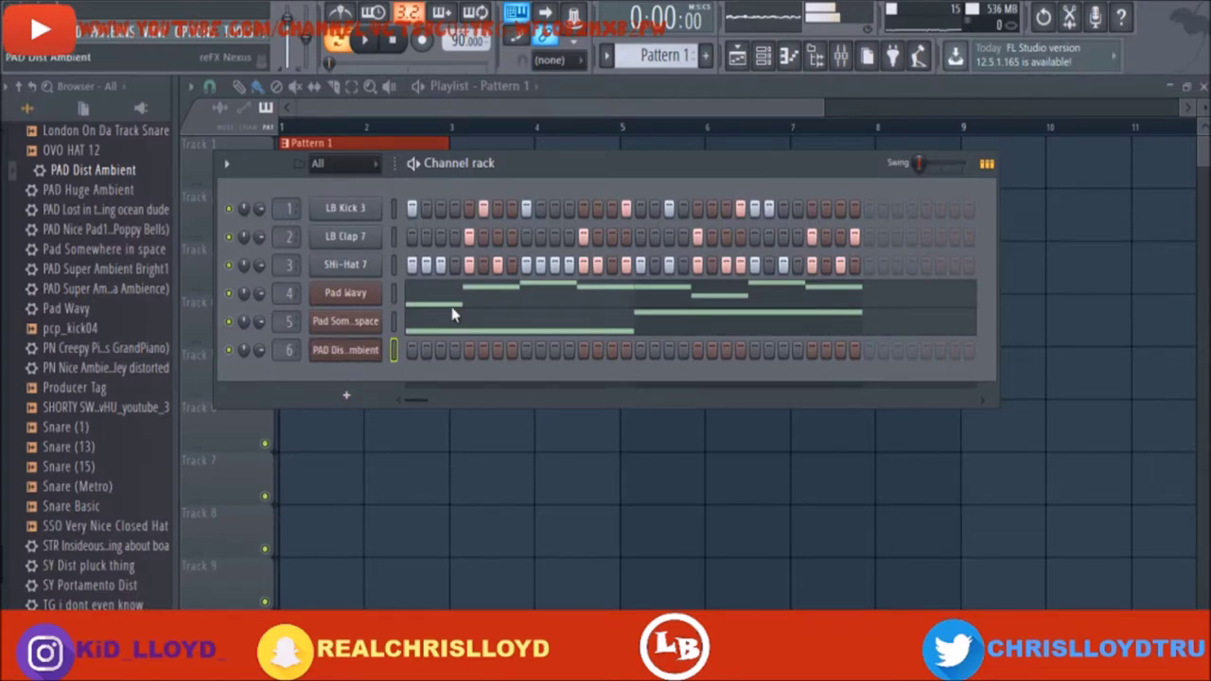
Try a C4 note at the start of PAD Dist Ambient's piano roll, shorten it to one beat and delete it
key("F7")
left_click(317, 408)
left_click(269, 413)
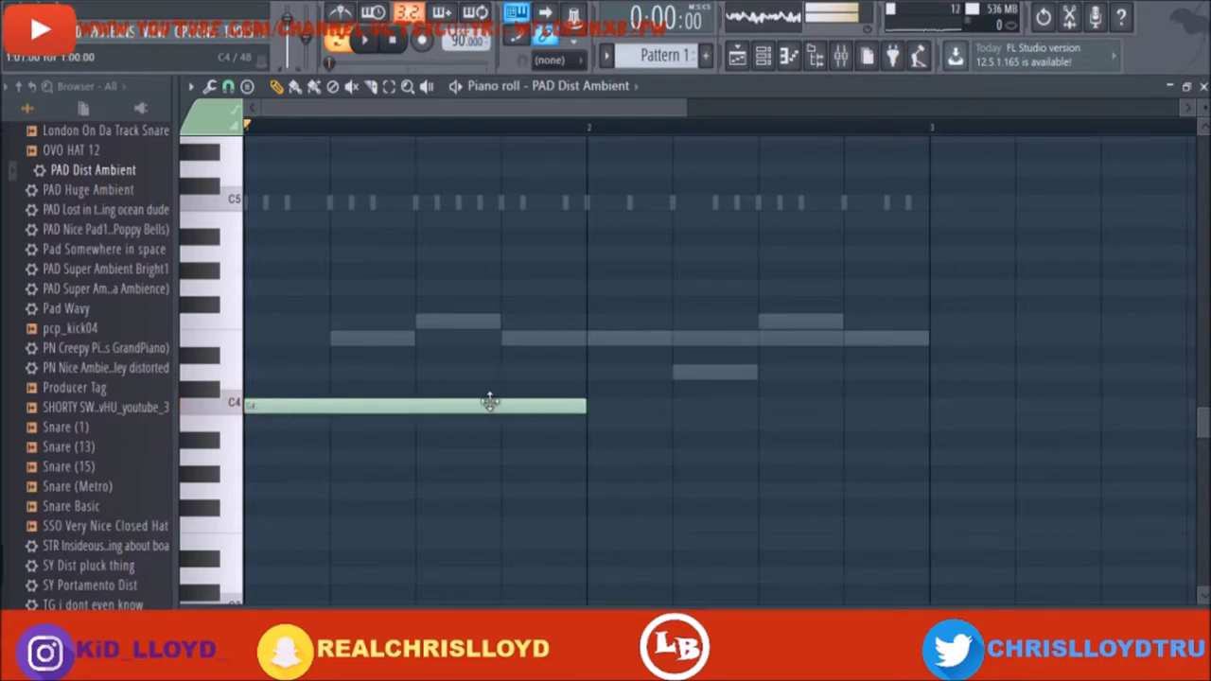
left_click_drag(586, 405, 313, 407)
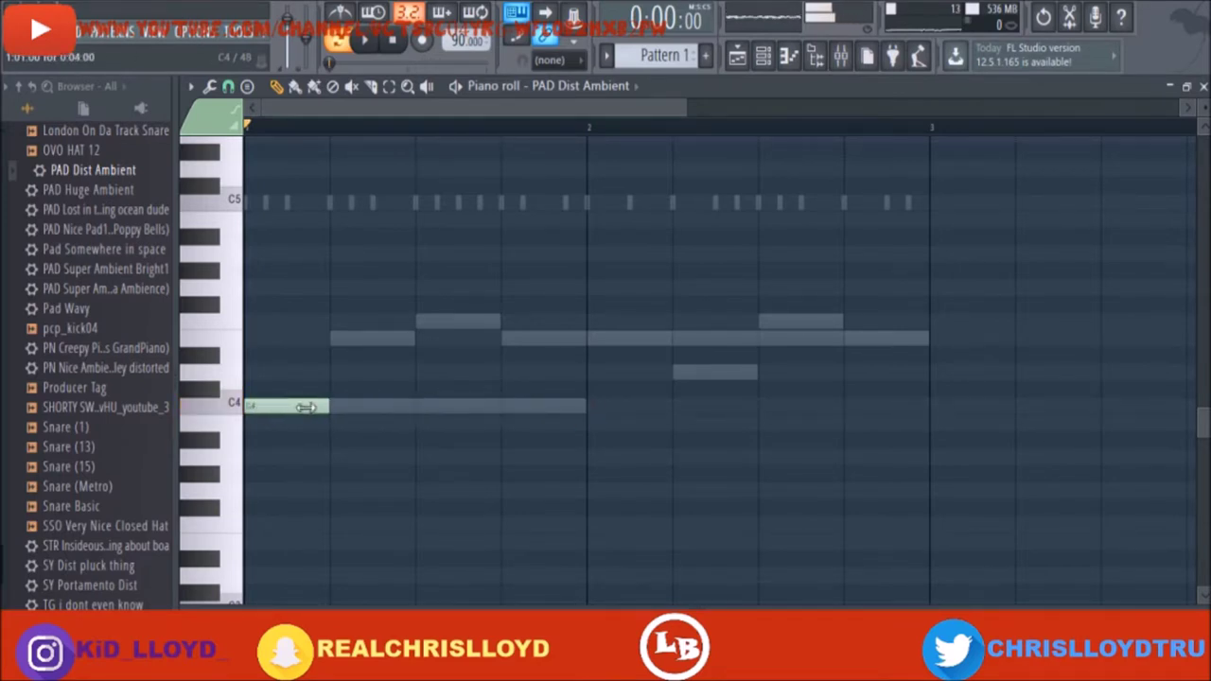
right_click(310, 407)
Copy all the Pad Wavy notes into the PAD Dist Ambient piano roll at the same positions
left_click(585, 151)
left_click(662, 87)
left_click(568, 151)
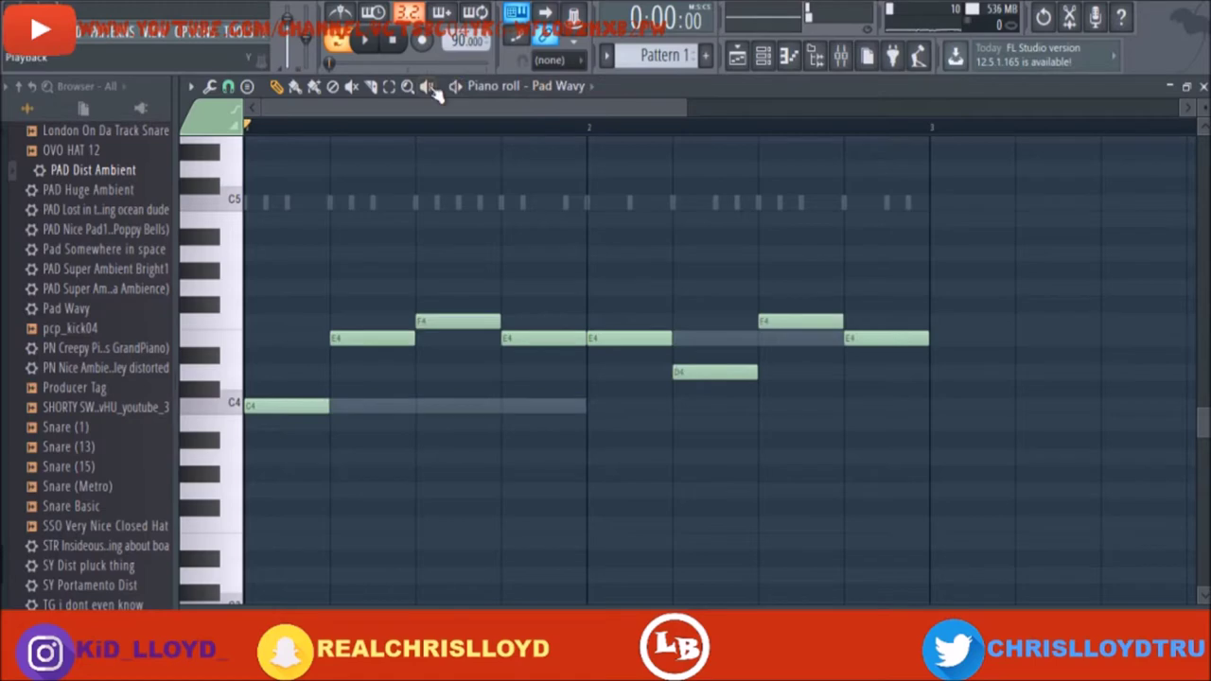
key("ctrl+a")
left_click(586, 216)
key("ctrl+v")
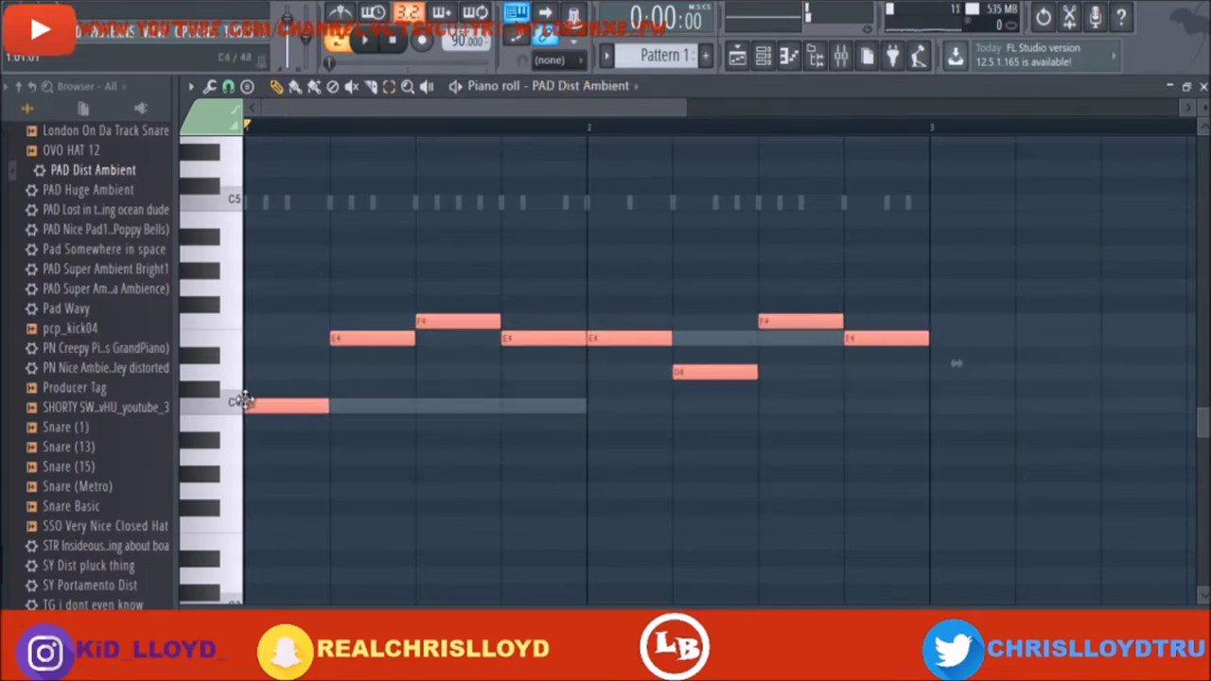
While the pattern plays, rework bar 2 of PAD Dist Ambient to one-beat F4 and E4 notes on beats 3 and 4
key("space")
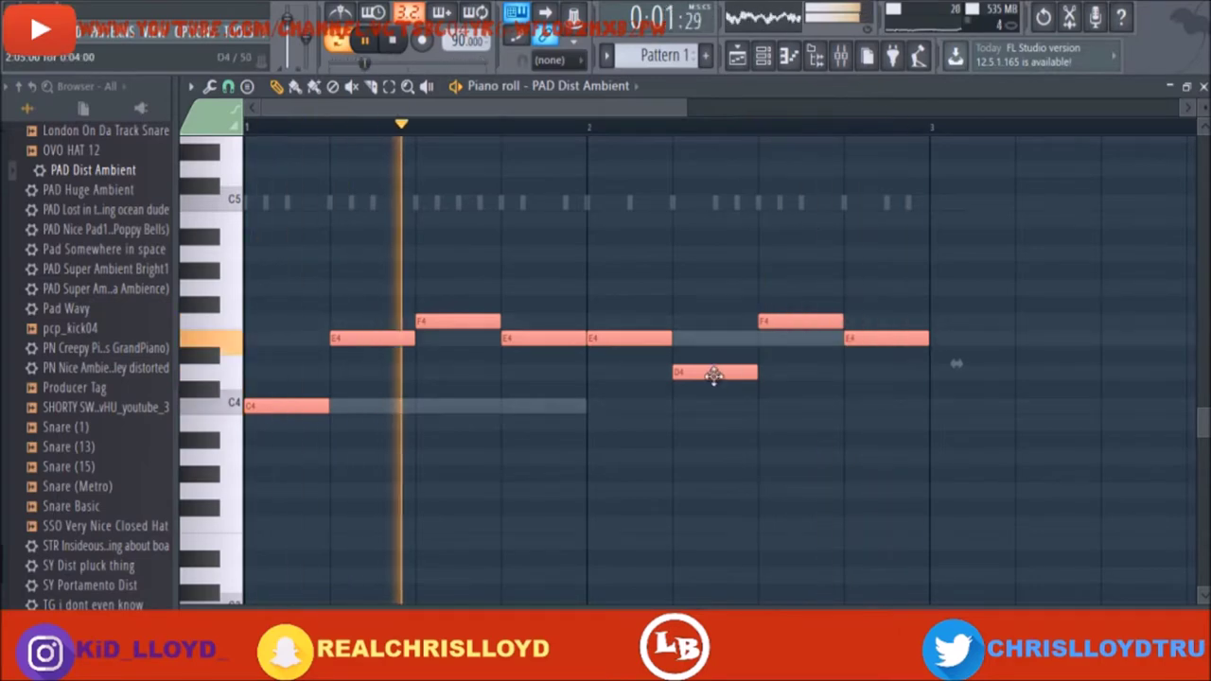
right_click(647, 339)
right_click(715, 372)
right_click(801, 321)
right_click(880, 340)
left_click(773, 323)
left_click(866, 338)
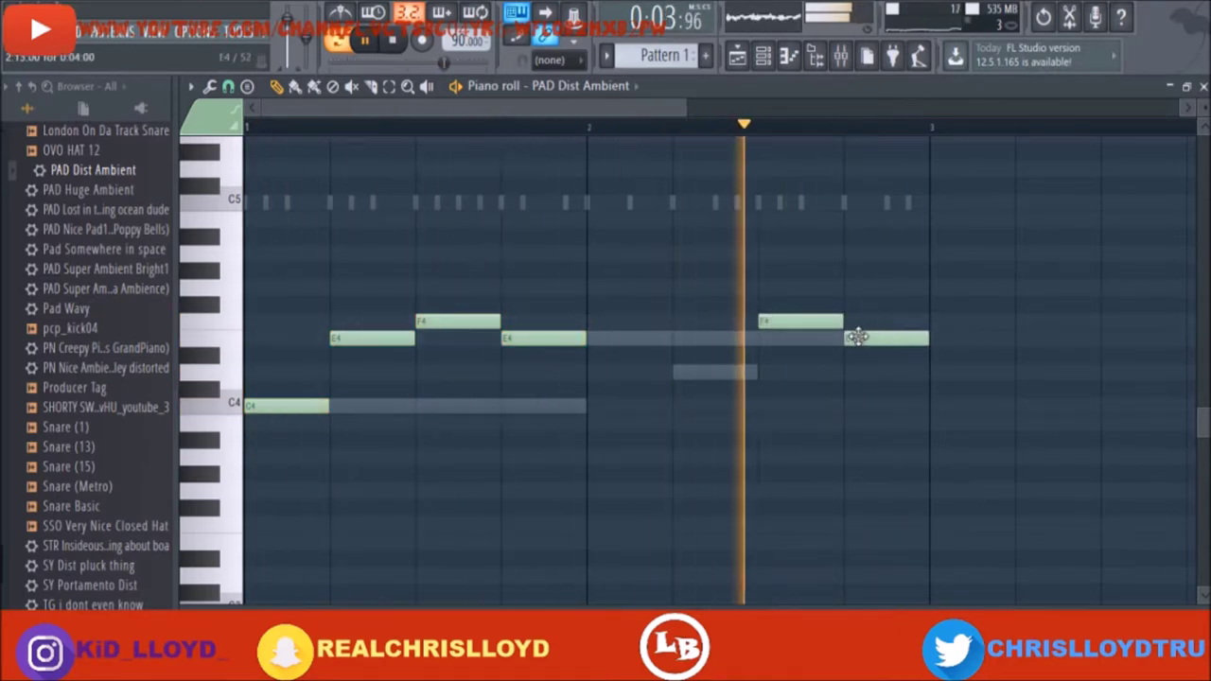
Close the piano roll and delete the PAD Dist Ambient channel from the channel rack
key("Escape")
left_click(369, 350)
left_click(990, 198)
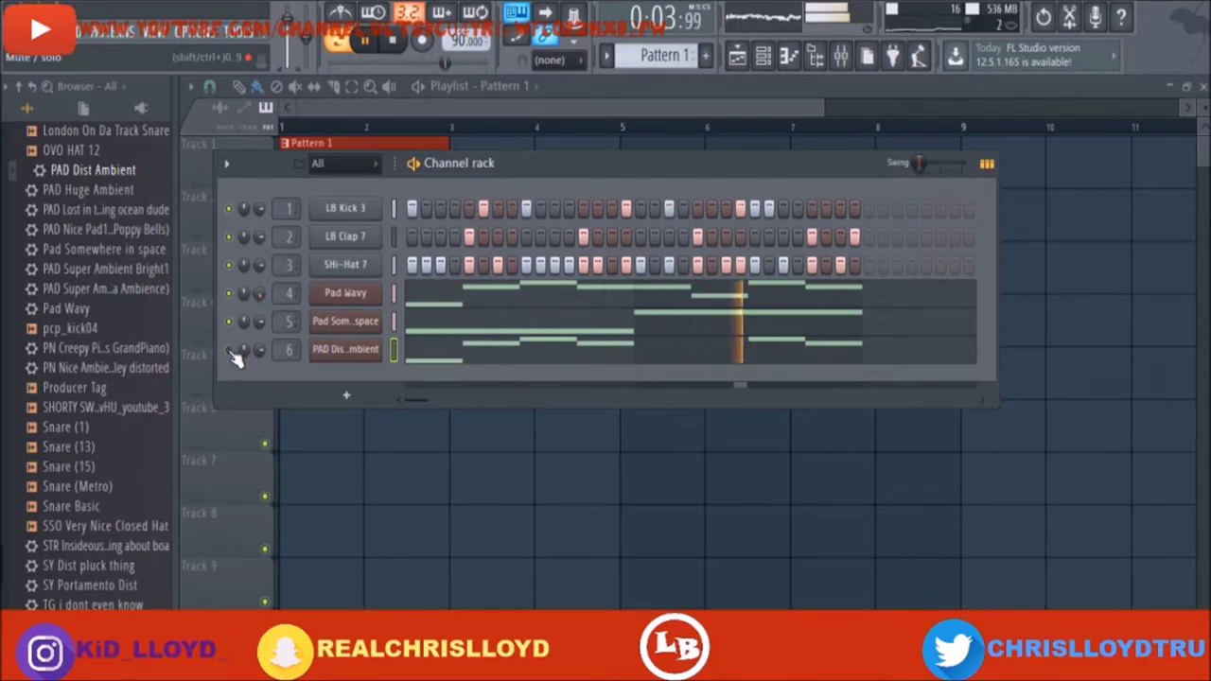
right_click(325, 351)
left_click(473, 519)
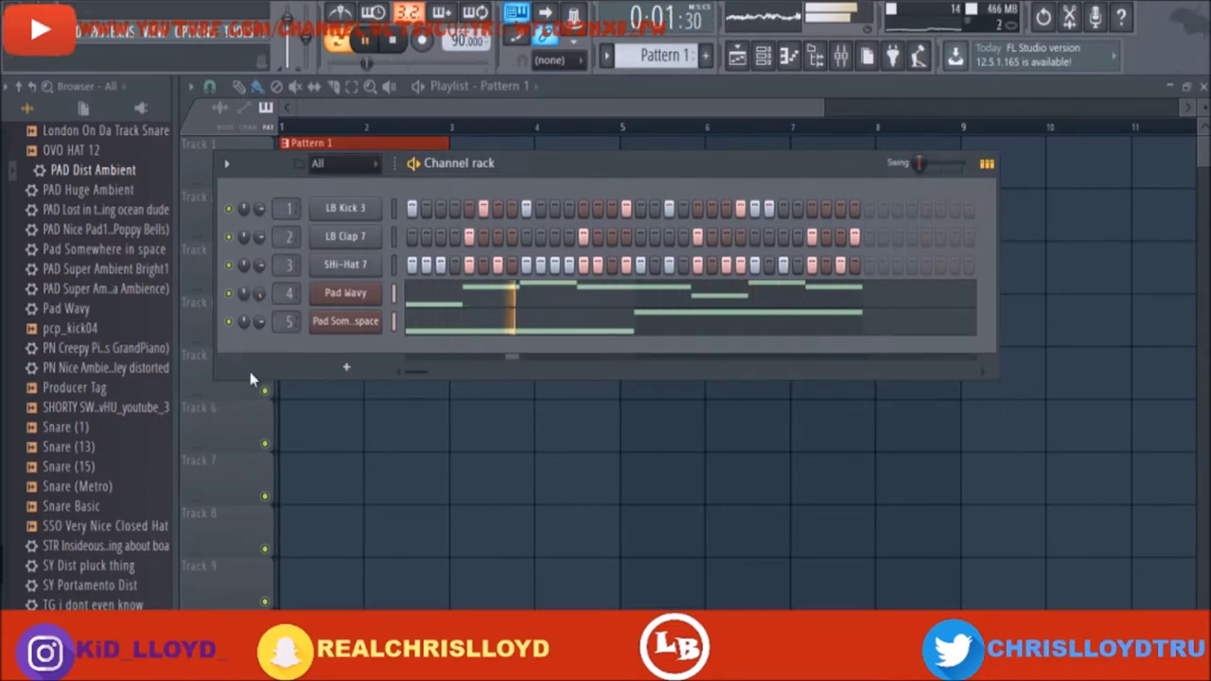
Split Pattern 1 into a separate pattern per channel and move the LB Kick 3 clip to playlist track 2
left_click_drag(435, 164, 365, 554)
left_click(608, 56)
left_click(663, 331)
mouse_move(385, 174)
left_mouse_down()
mouse_move(554, 173)
mouse_move(385, 173)
mouse_move(384, 221)
left_mouse_up()
left_click(537, 170)
right_click(555, 162)
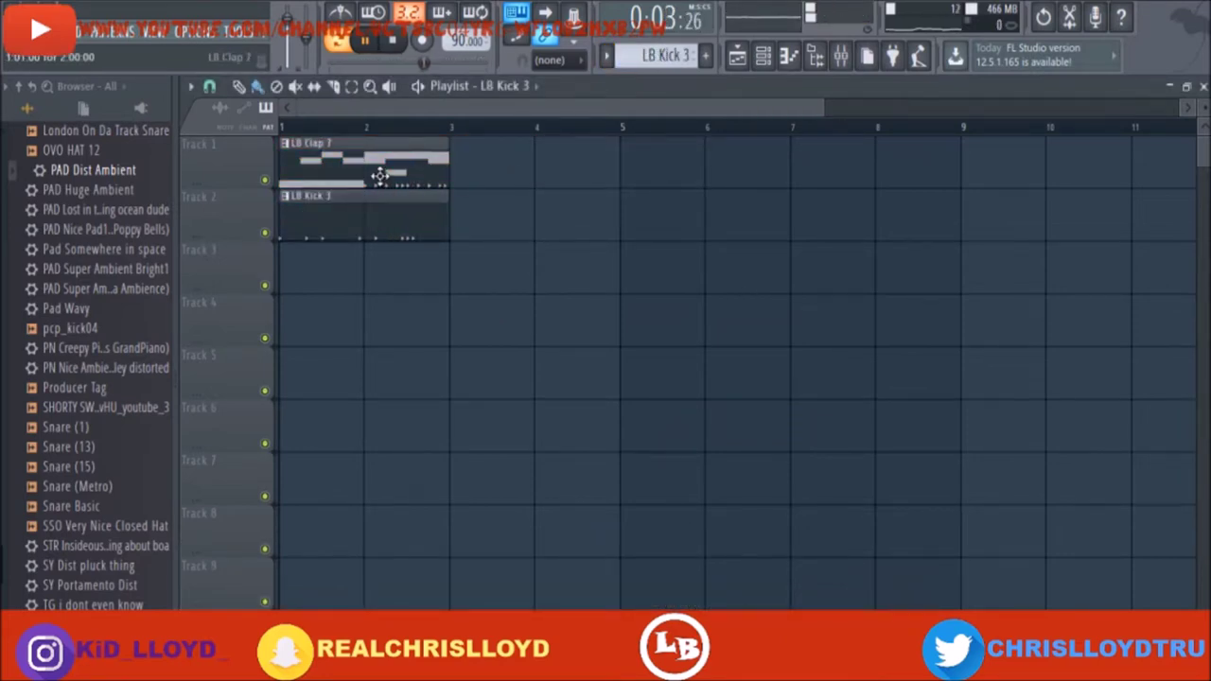
Arrange the clips on separate tracks: Pad Wavy on 1, Pad Somewhere in space on 2, LB Kick 3 on 3, LB Clap 7 on 4, SHi-Hat 7 on 5
left_click(356, 273)
left_click_drag(316, 350, 327, 299)
left_click_drag(319, 211, 296, 473)
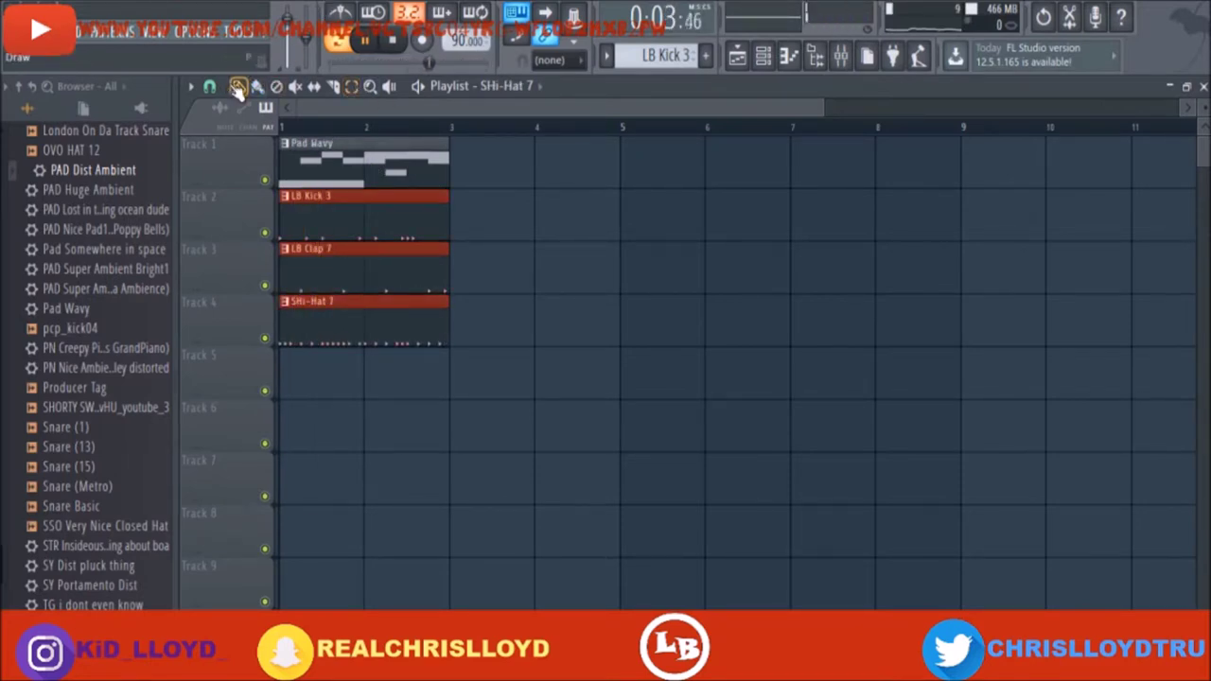
left_click_drag(312, 217, 312, 270)
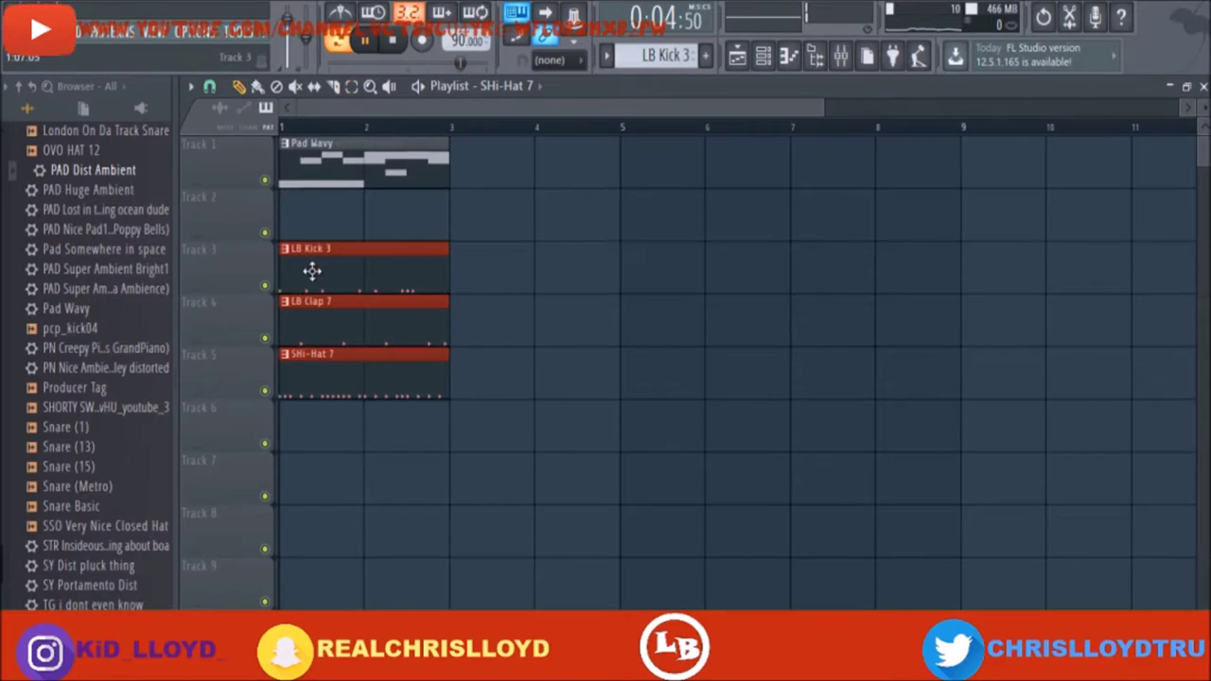
mouse_move(367, 173)
left_mouse_down()
mouse_move(530, 173)
mouse_move(360, 215)
left_mouse_up()
left_click_drag(479, 144, 309, 144)
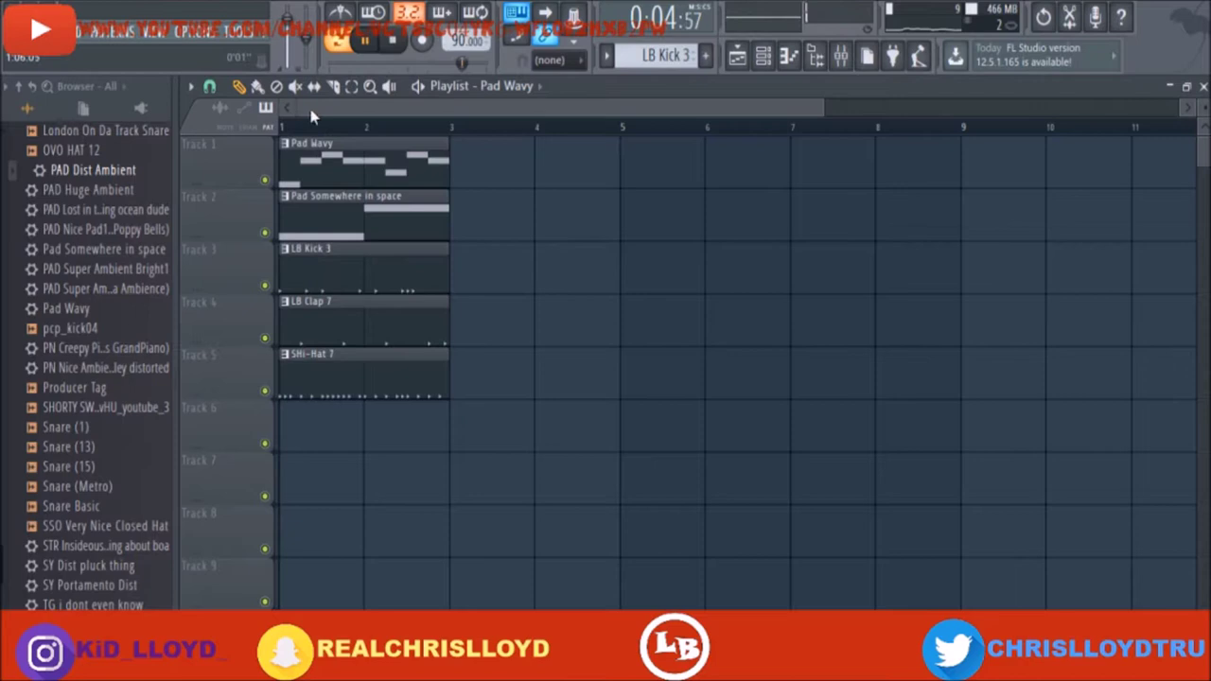
Move the Pad Somewhere in space clip to bar 3 and the three drum clips to bar 5, and add a second space pad clip at bar 5
left_click_drag(365, 217, 351, 351)
left_click_drag(329, 227, 546, 369)
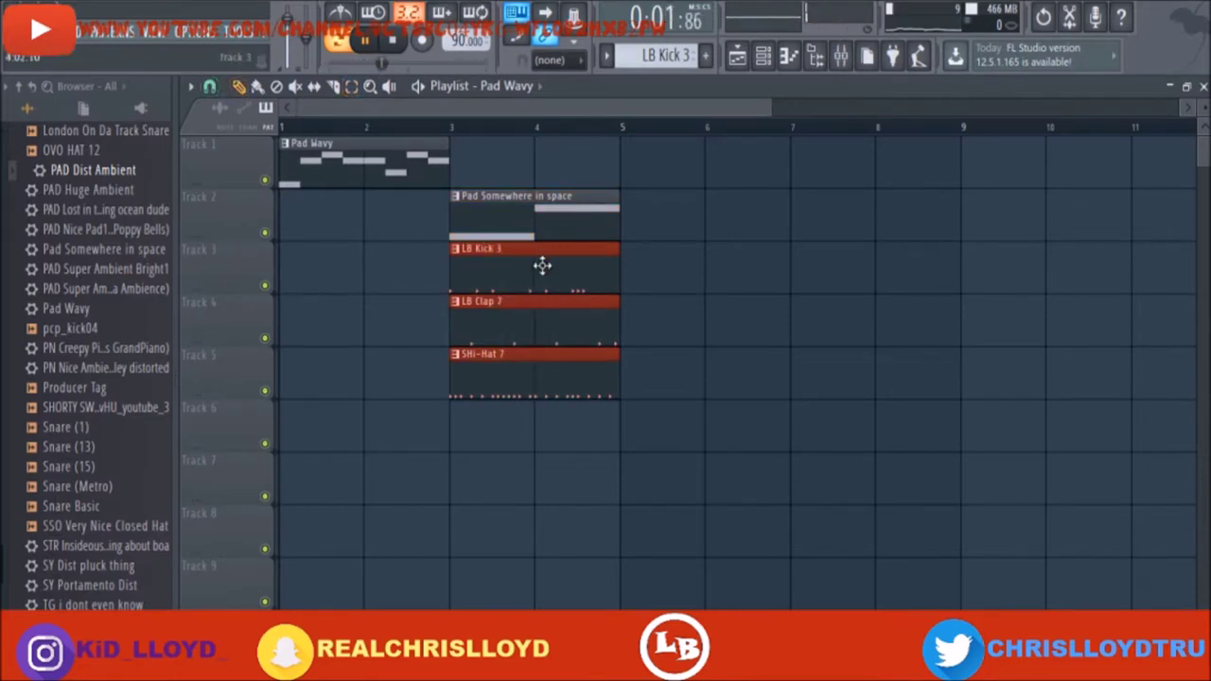
left_click_drag(543, 265, 684, 273)
left_click(602, 232)
left_click(654, 233)
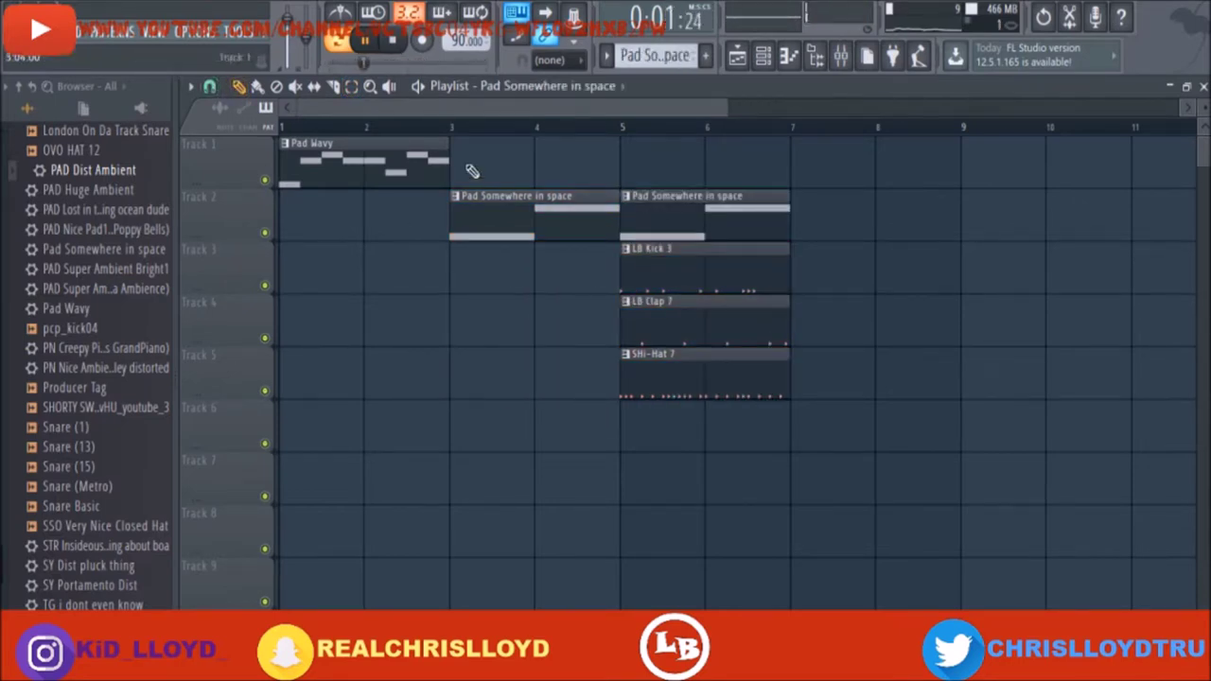
Add Pad Wavy clips at bars 3 and 5 on track 1 and play the arrangement
left_click(481, 164)
left_click(637, 155)
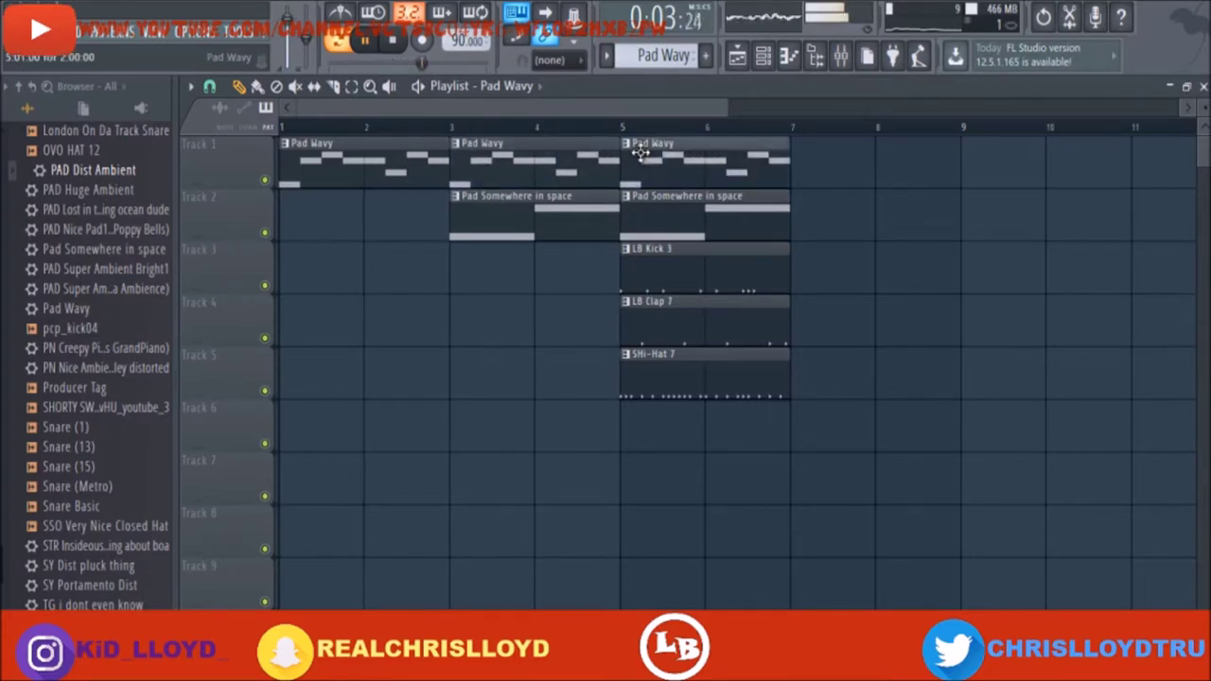
key("l")
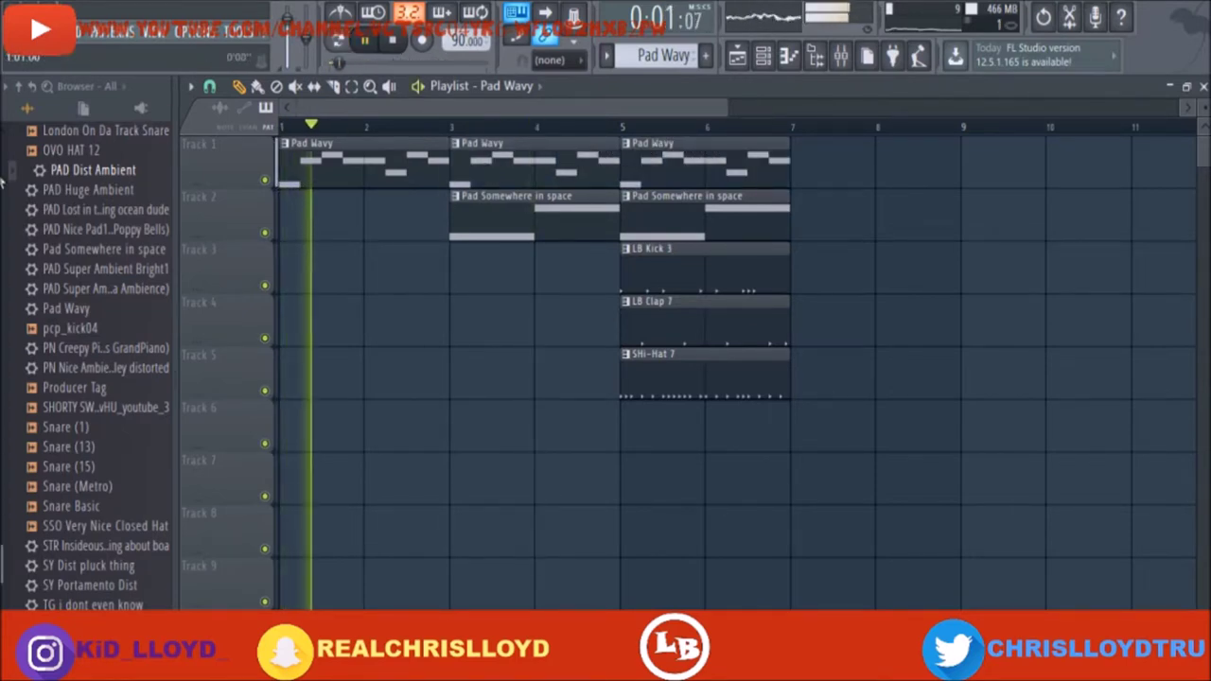
Browse the sample folders for a producer tag, stop the playback and preview LB Tag 2 from the Tags folder
scroll(57, 189, "up", 8)
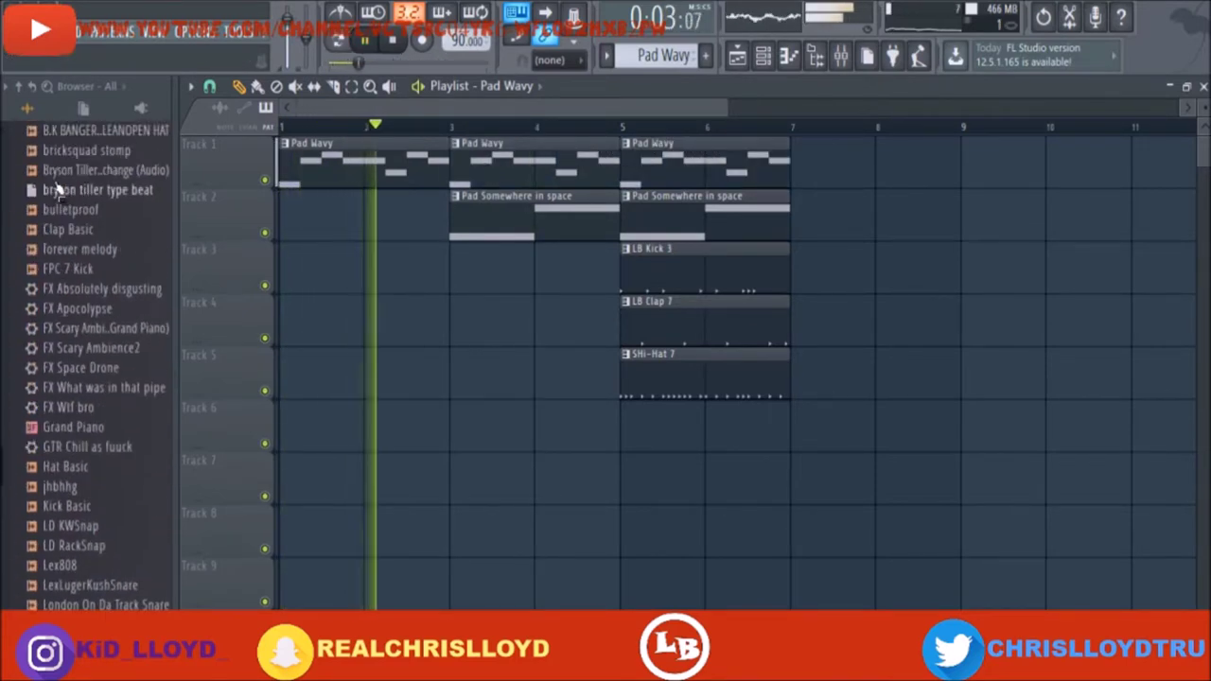
scroll(54, 191, "up", 6)
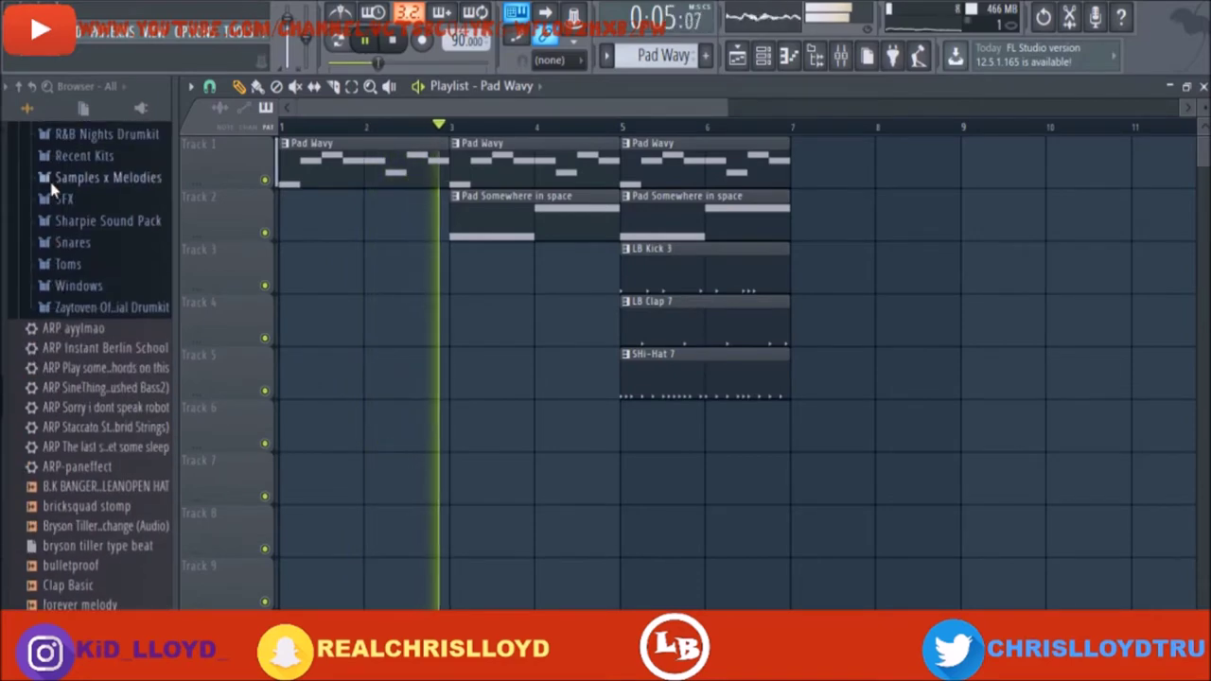
scroll(54, 190, "up", 14)
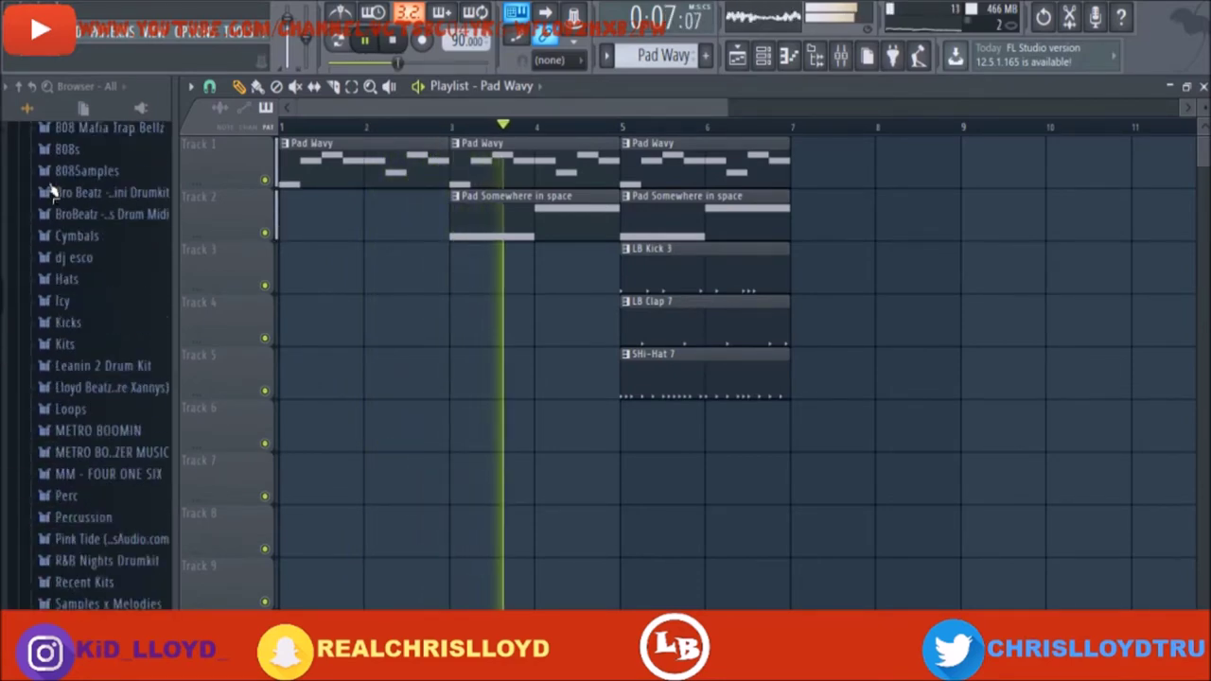
scroll(54, 190, "up", 4)
scroll(57, 199, "down", 4)
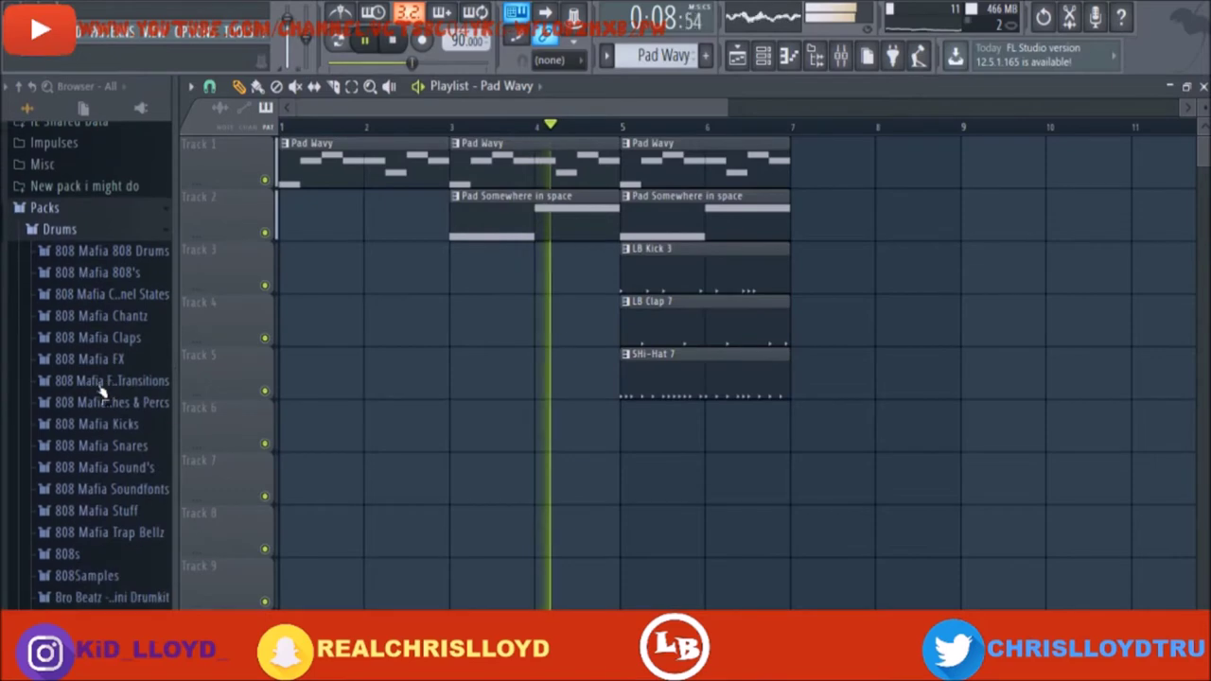
left_click(111, 235)
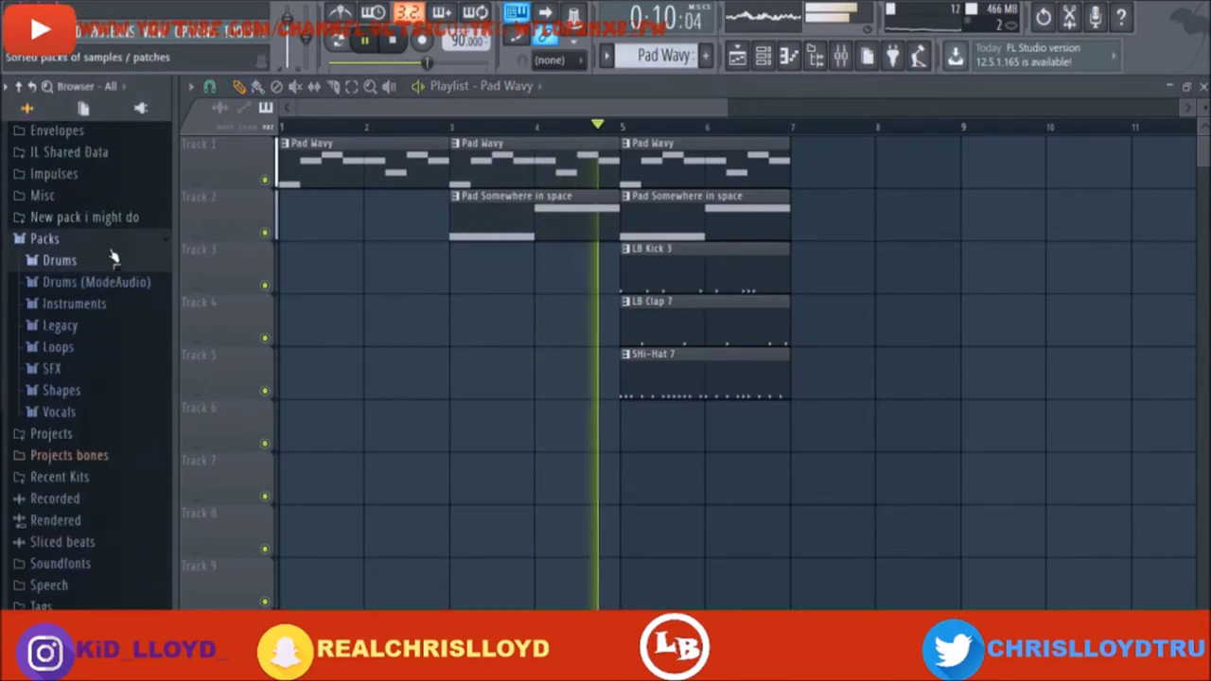
left_click(85, 607)
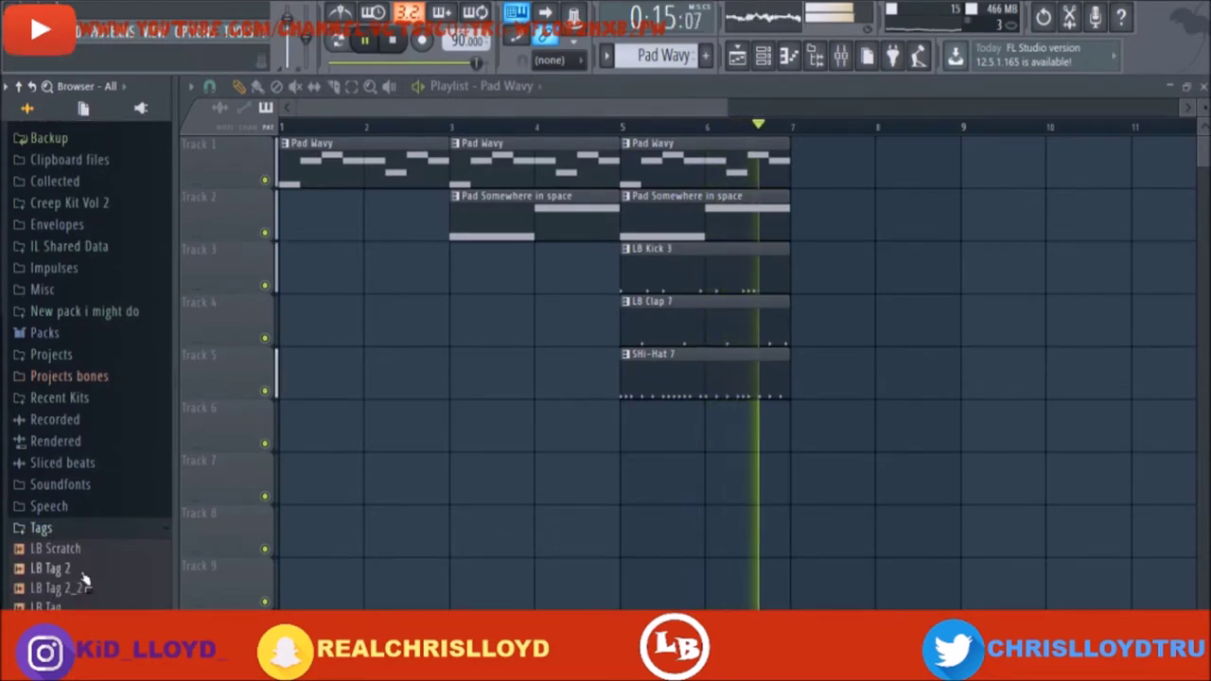
key("space")
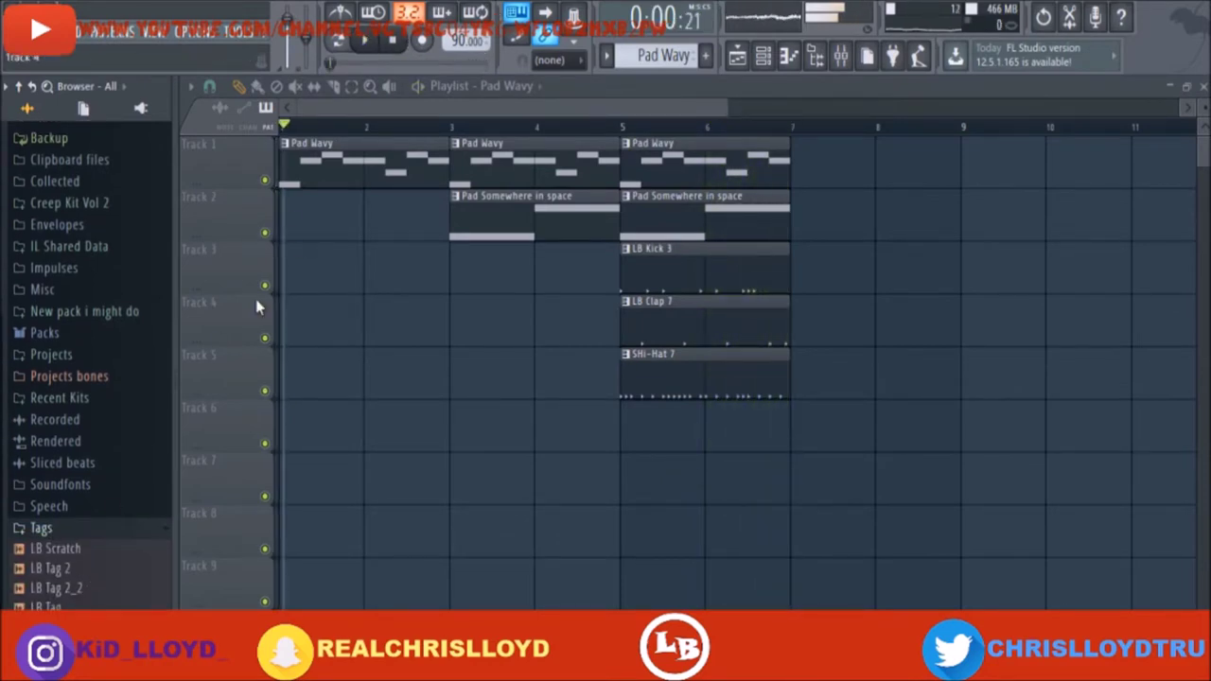
left_click(81, 568)
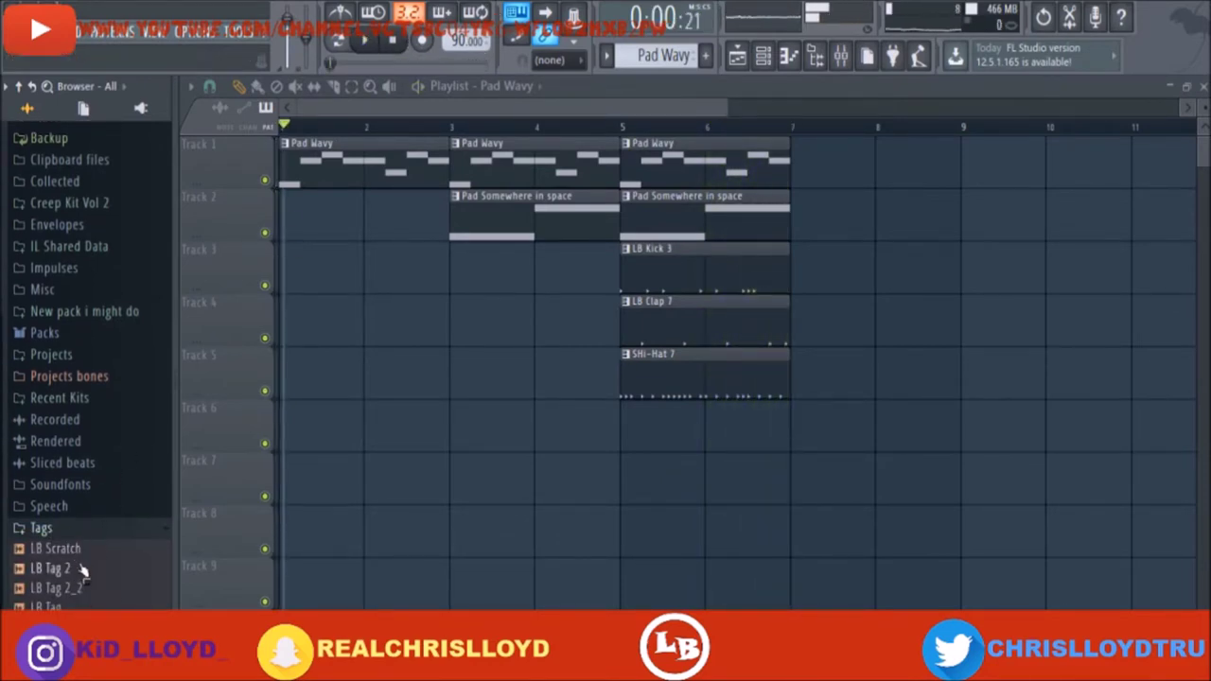
Preview the recordings in the Tags 2 folder and the lloyd beatz sample in the Recent Kits folder
scroll(85, 573, "up", 2)
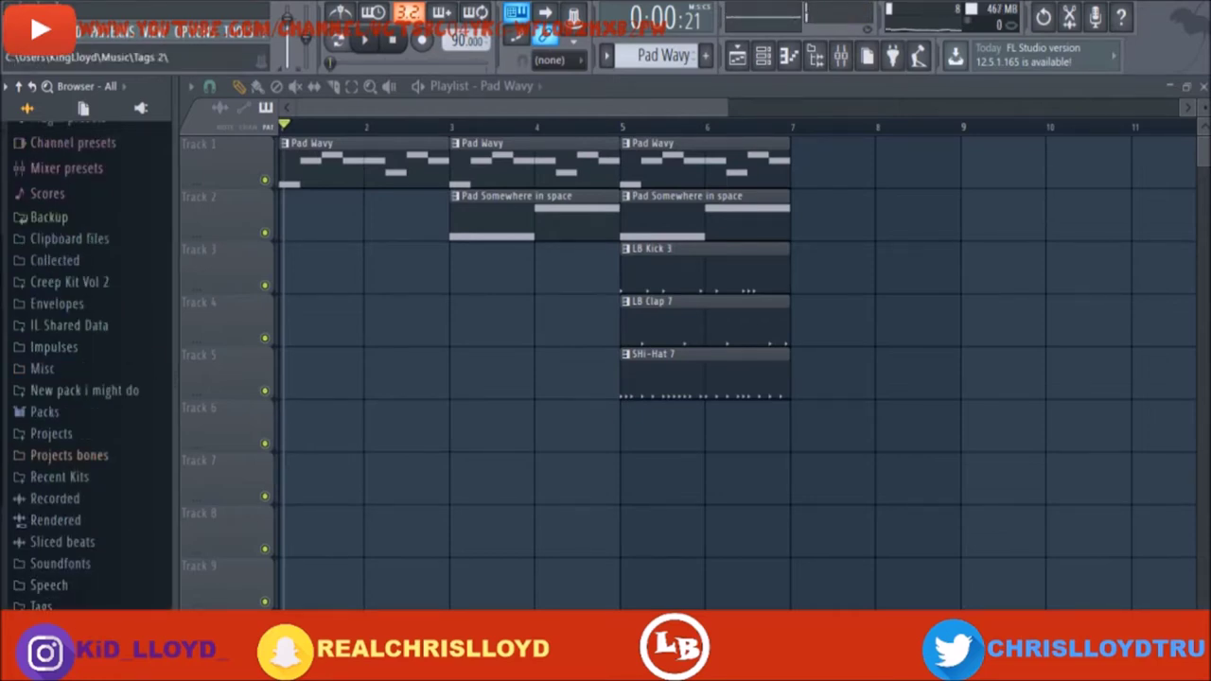
scroll(57, 587, "down", 4)
left_click(58, 606)
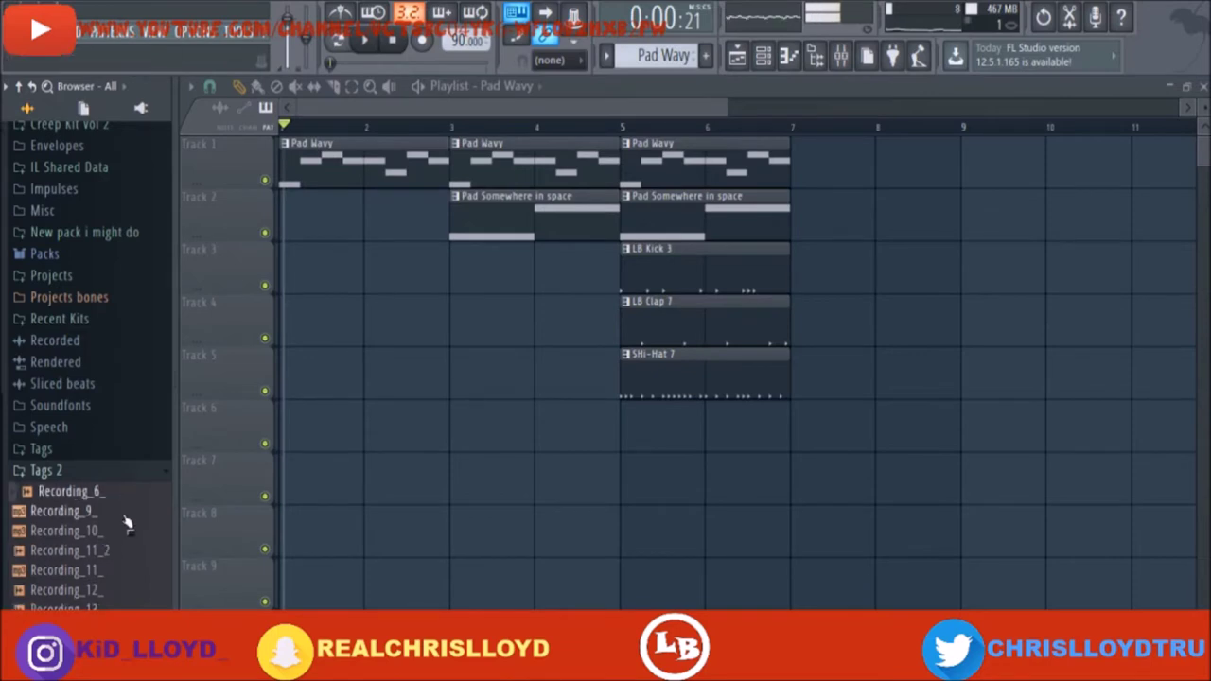
scroll(84, 500, "up", 4)
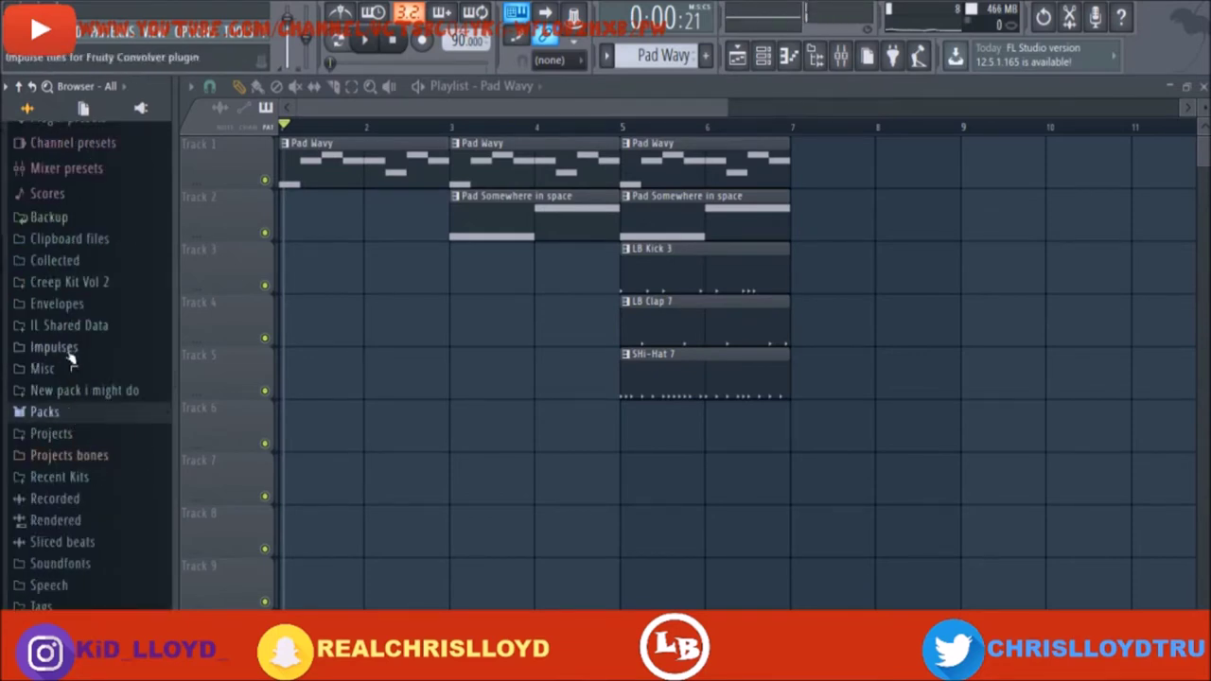
left_click(76, 477)
scroll(102, 508, "down", 5)
left_click(76, 433)
Show the whole channel rack and add the lloyd beatz sample as a new channel below the space pad
left_click(763, 56)
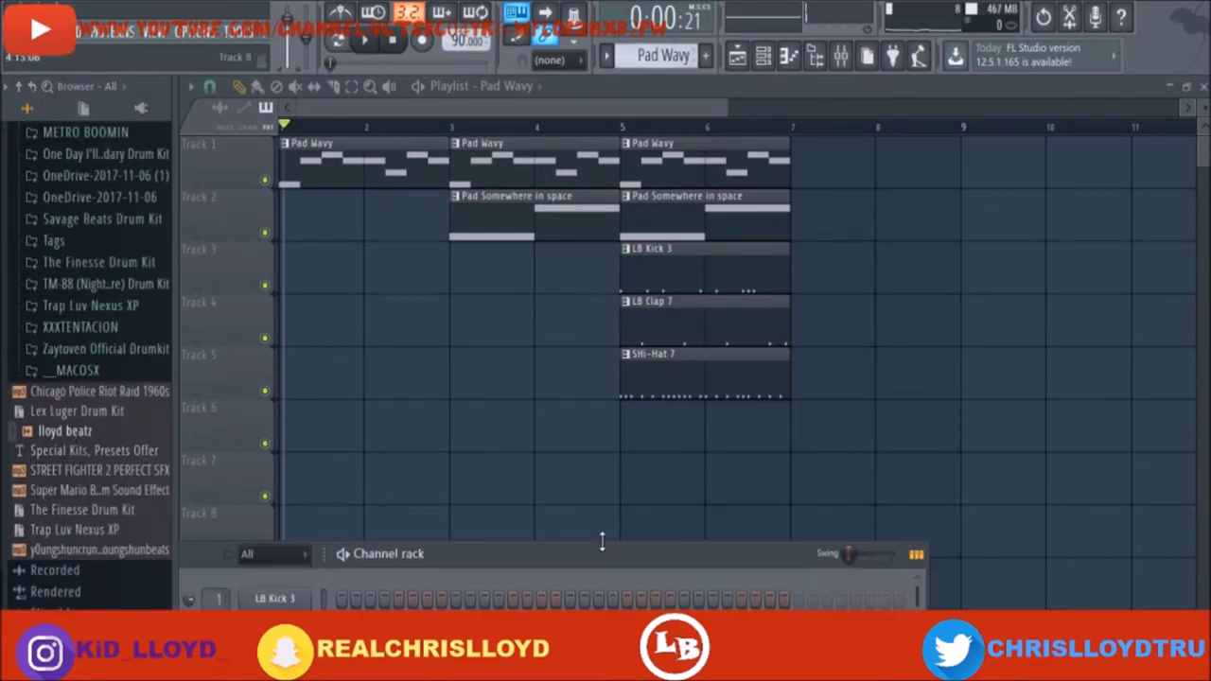
left_click_drag(601, 541, 602, 453)
left_click_drag(491, 465, 597, 220)
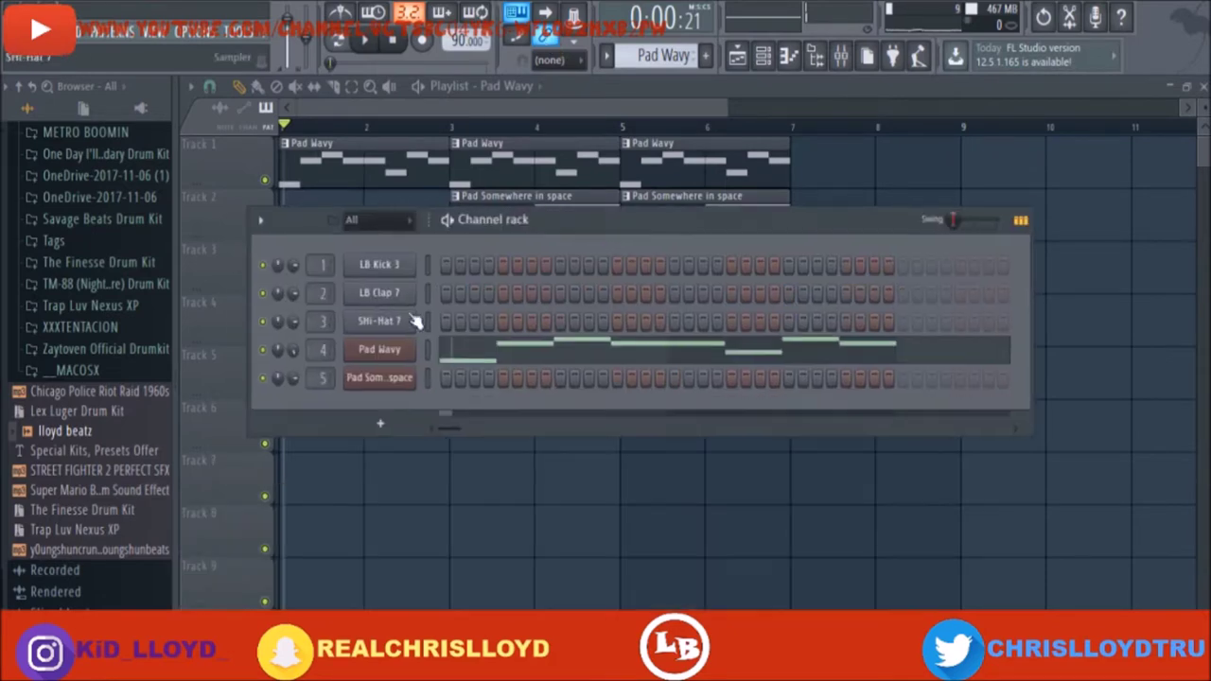
left_click(378, 219)
left_click(379, 405)
key("Escape")
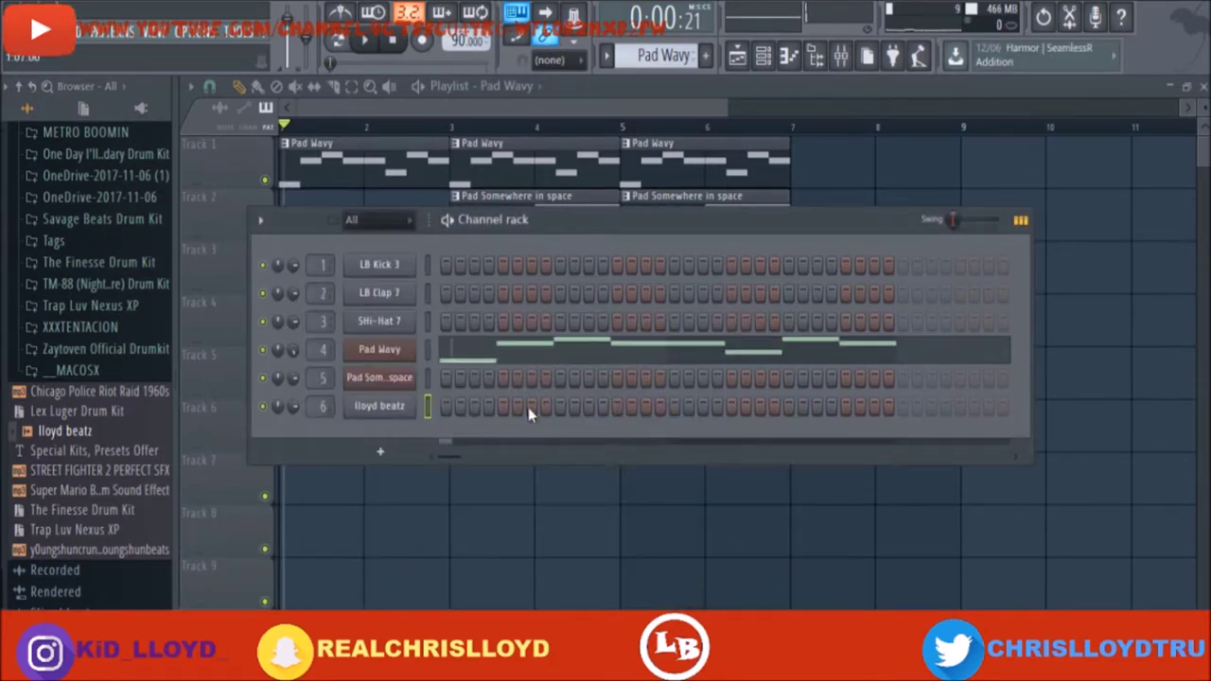
Place an F5 note for the lloyd beatz channel at bar 1 of the Pad Wavy pattern
right_click(380, 406)
left_click(406, 416)
scroll(235, 237, "up", 3)
left_click(230, 220)
left_click(237, 325)
left_click(270, 321)
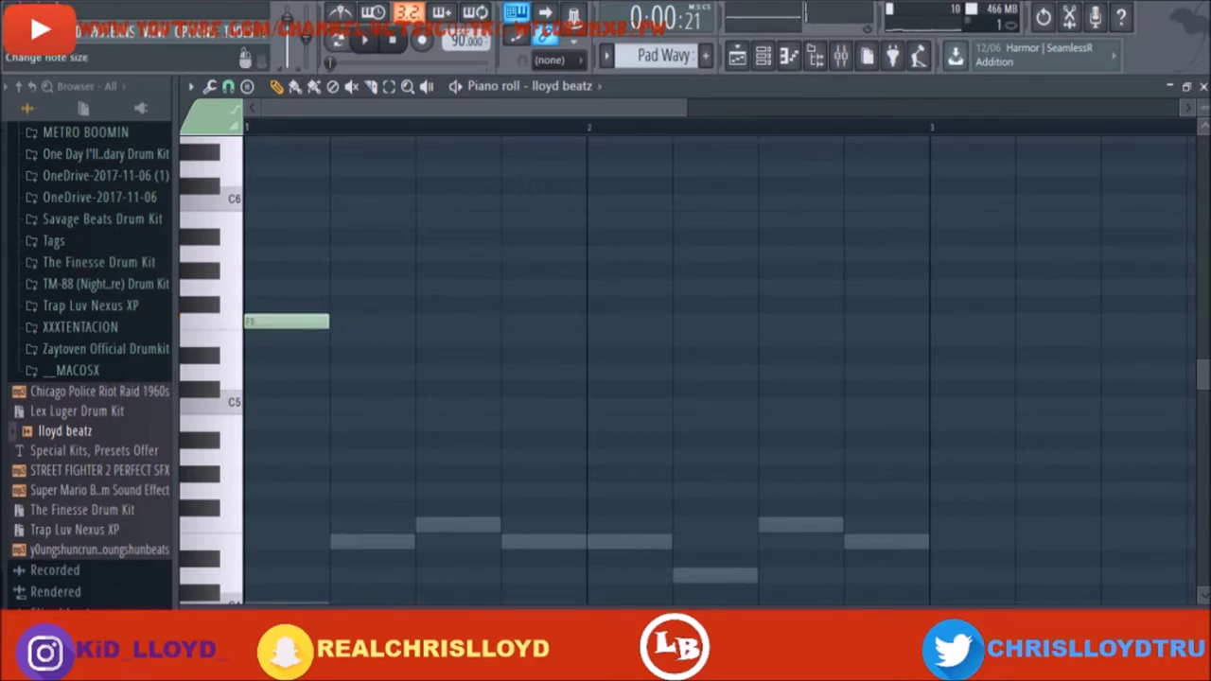
left_click(1202, 86)
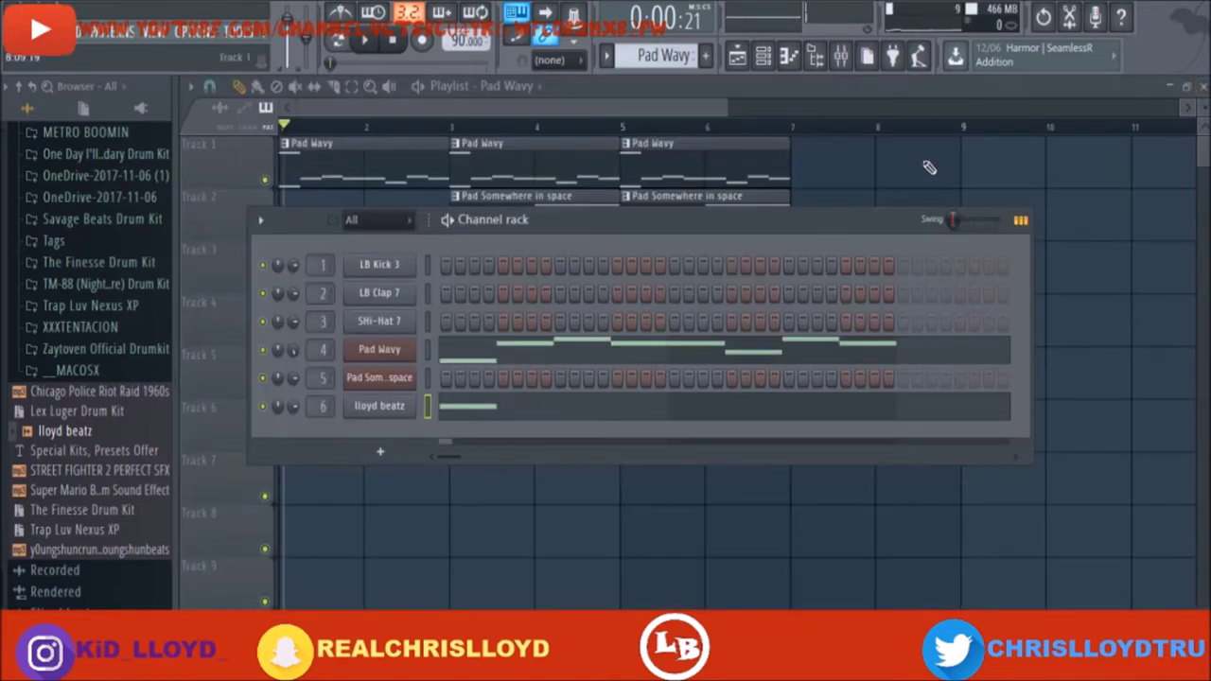
Delete the lloyd beatz note from the Pad Wavy pattern
left_click(473, 407)
right_click(310, 324)
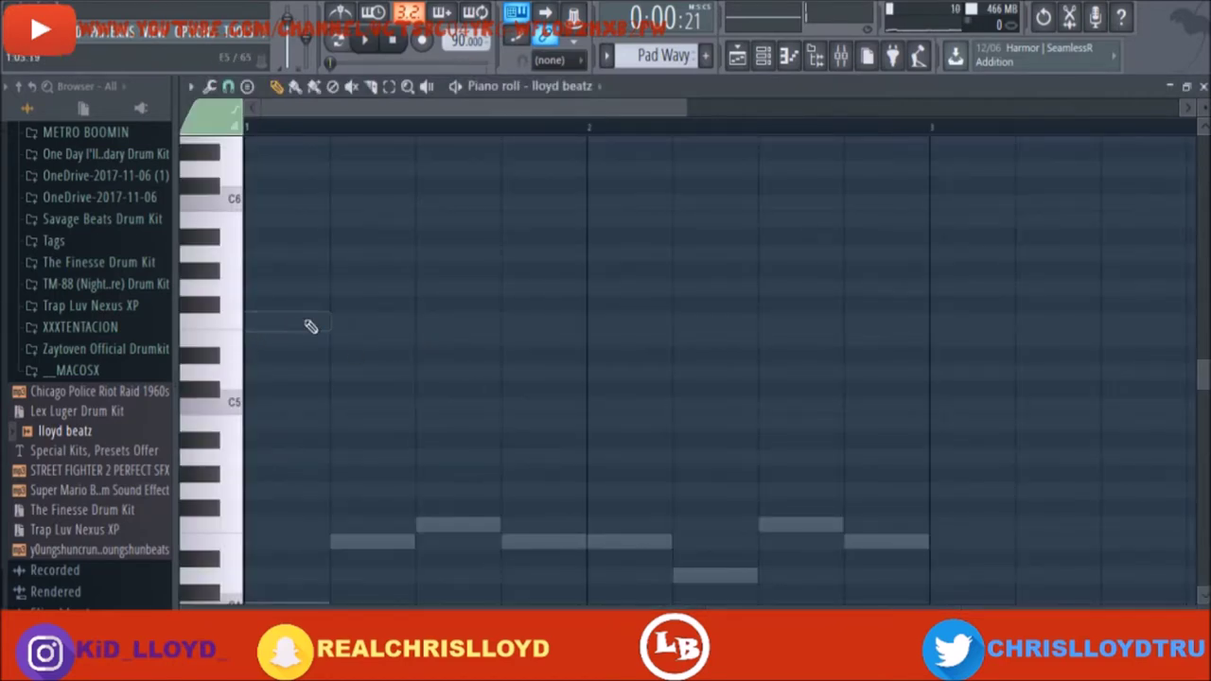
left_click(1202, 87)
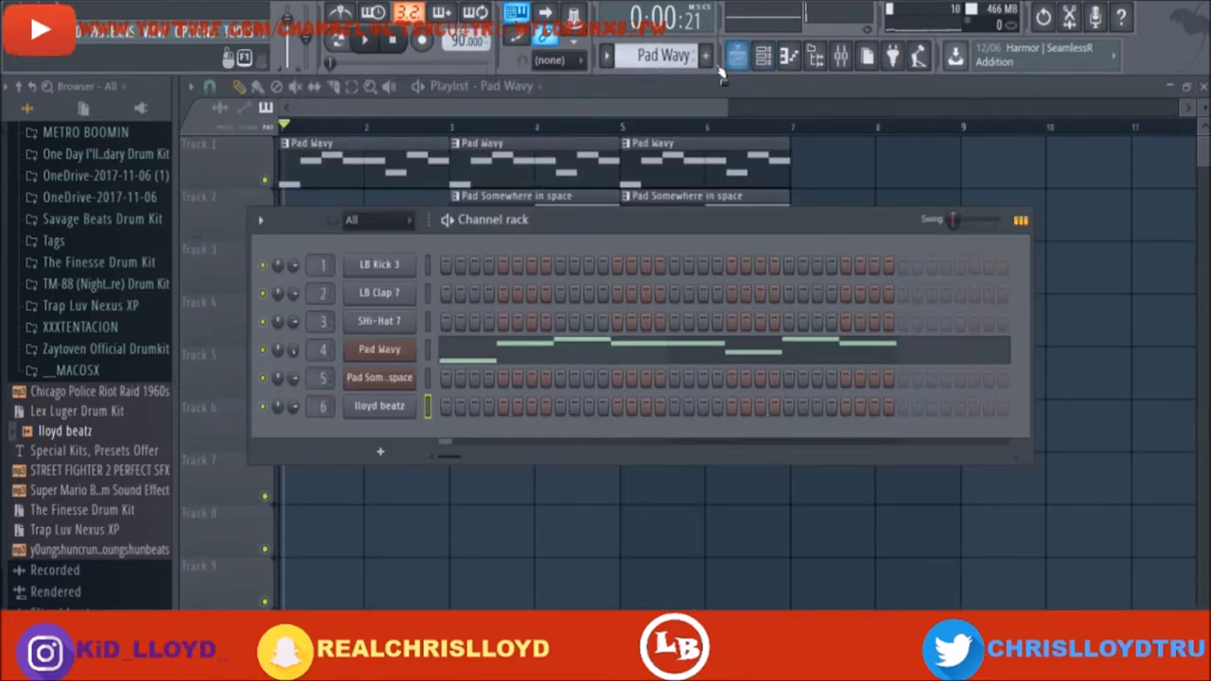
Create a new empty pattern and place an F5 note for lloyd beatz at the start of bar 1
left_click(705, 55)
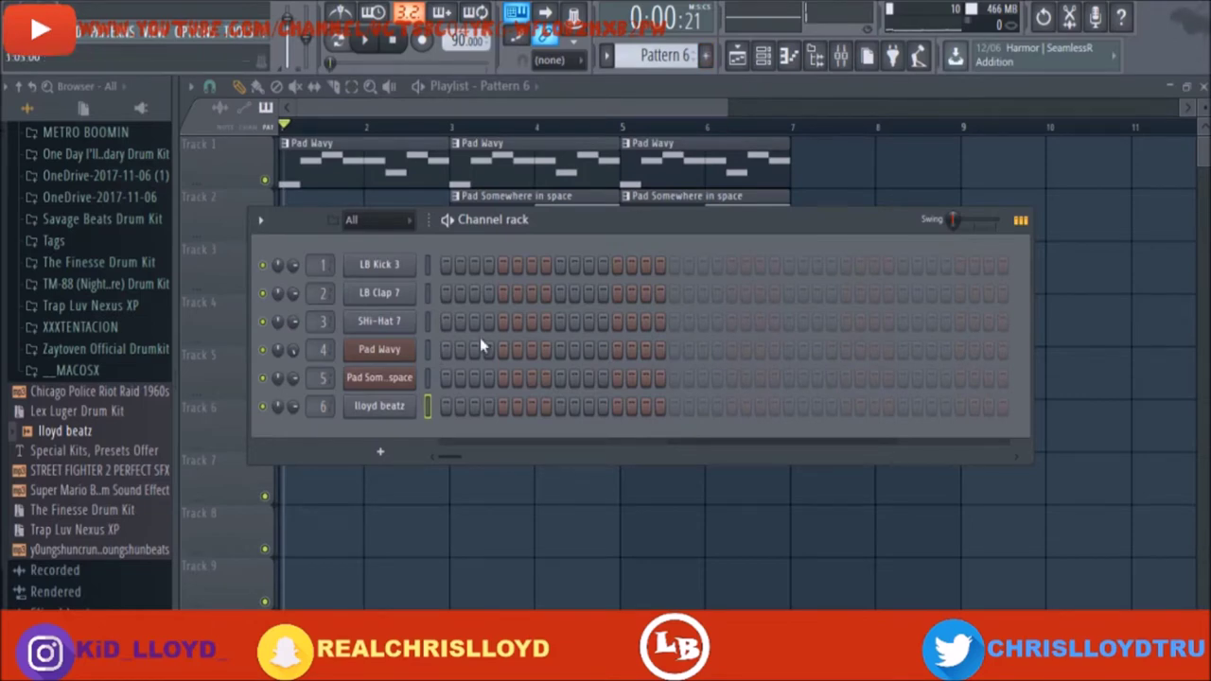
key("F7")
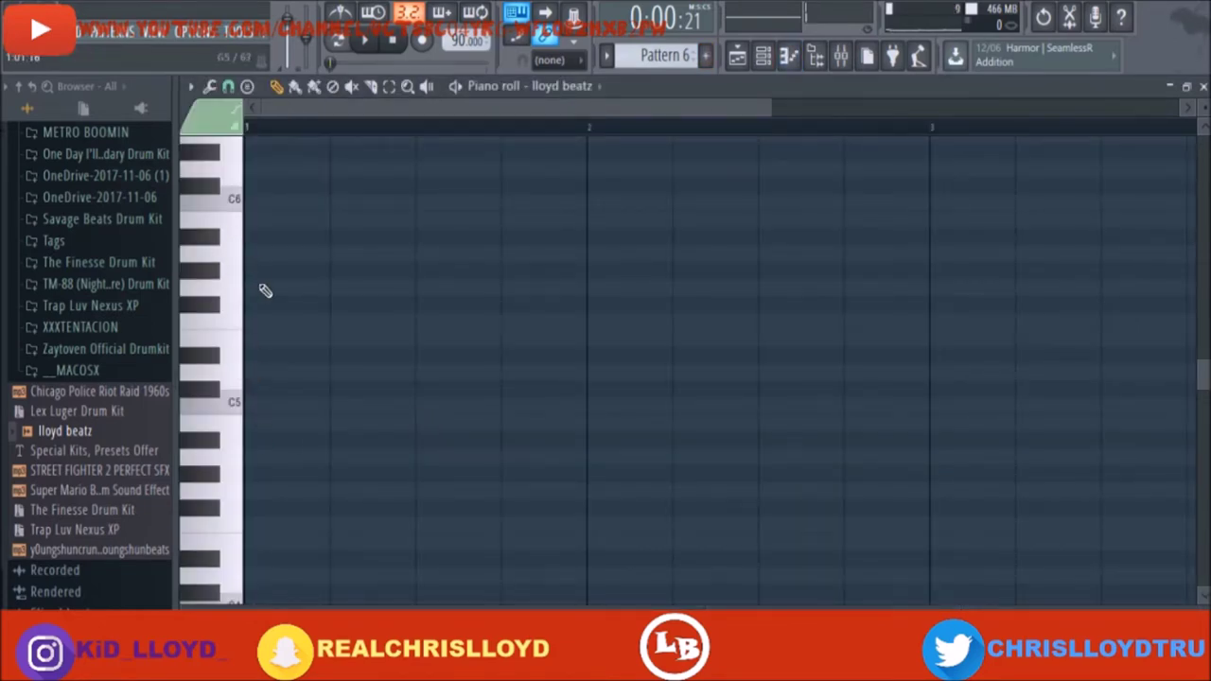
left_click(284, 321)
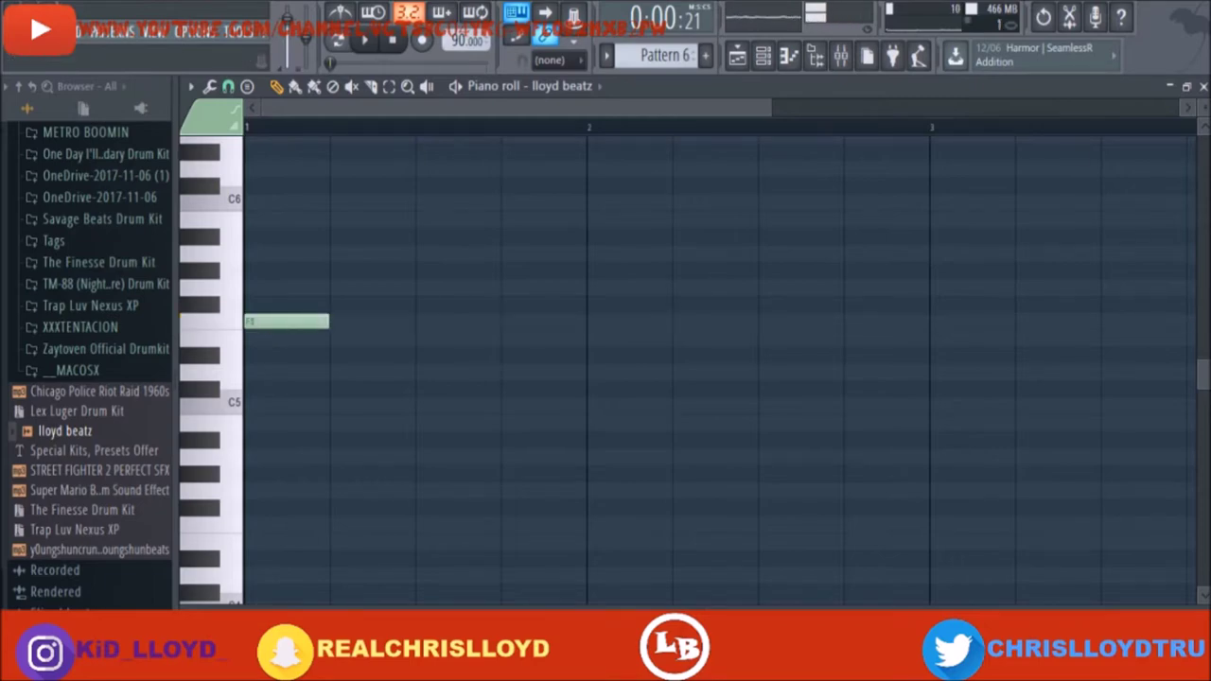
left_click(1202, 86)
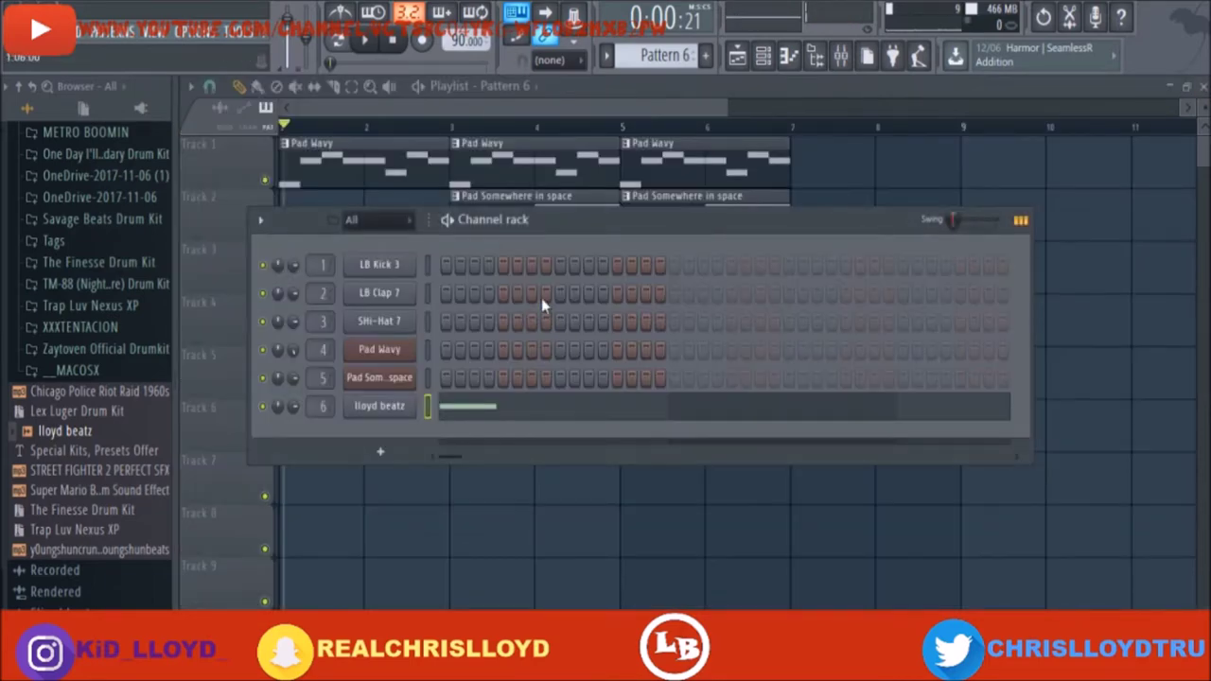
Place the Pattern 6 tag clip on track 3 at bar 2 and shorten it to 4 steps
left_click_drag(590, 223, 547, 470)
left_click_drag(481, 327, 426, 270)
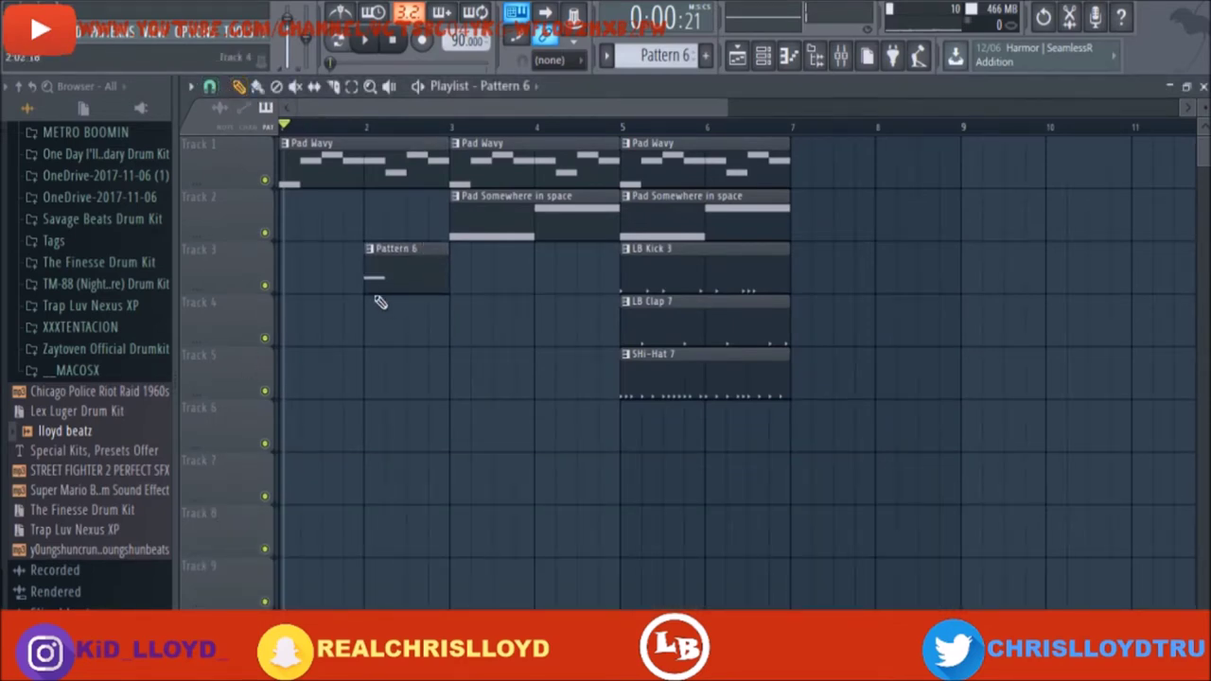
left_click_drag(448, 258, 428, 259)
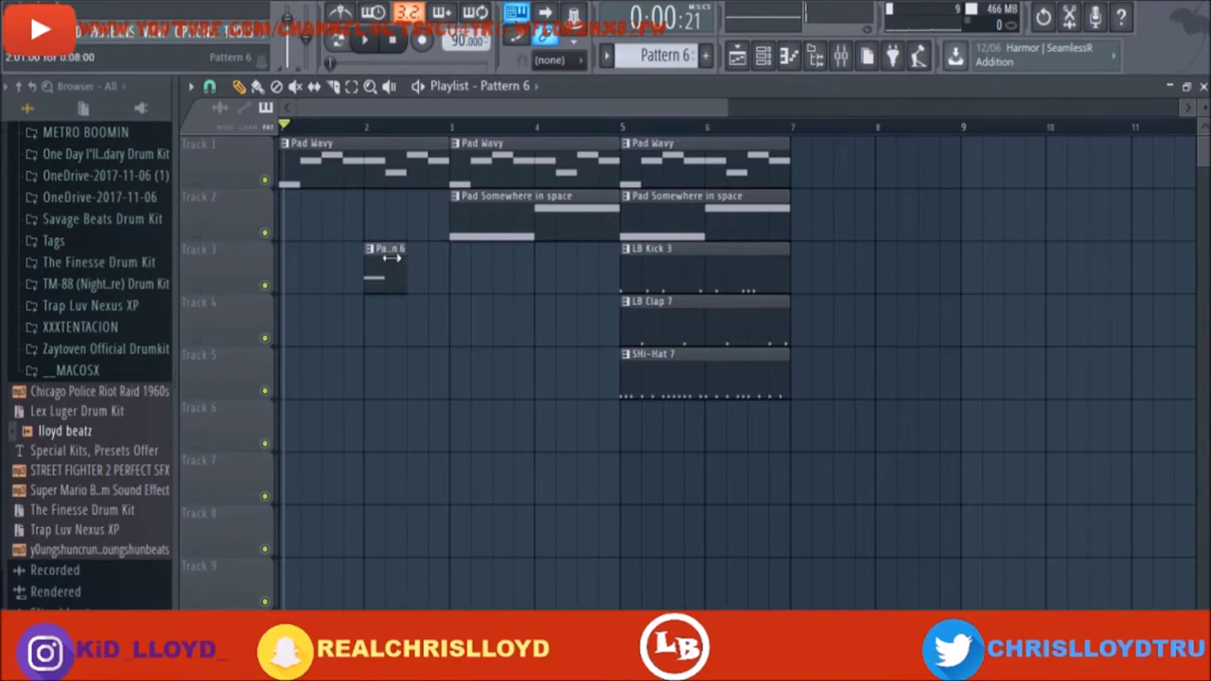
Try the tag clip at step 13 of bar 1 during playback and return it to bar 2
left_click(364, 43)
left_click_drag(370, 257, 348, 257)
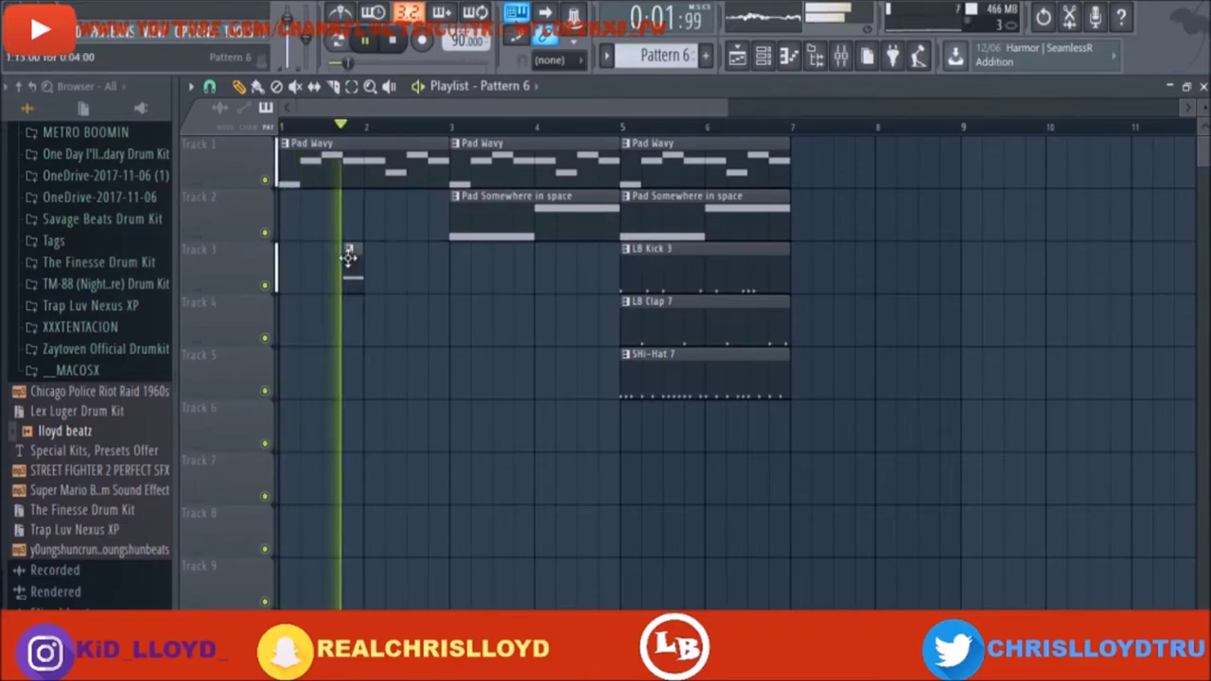
key("space")
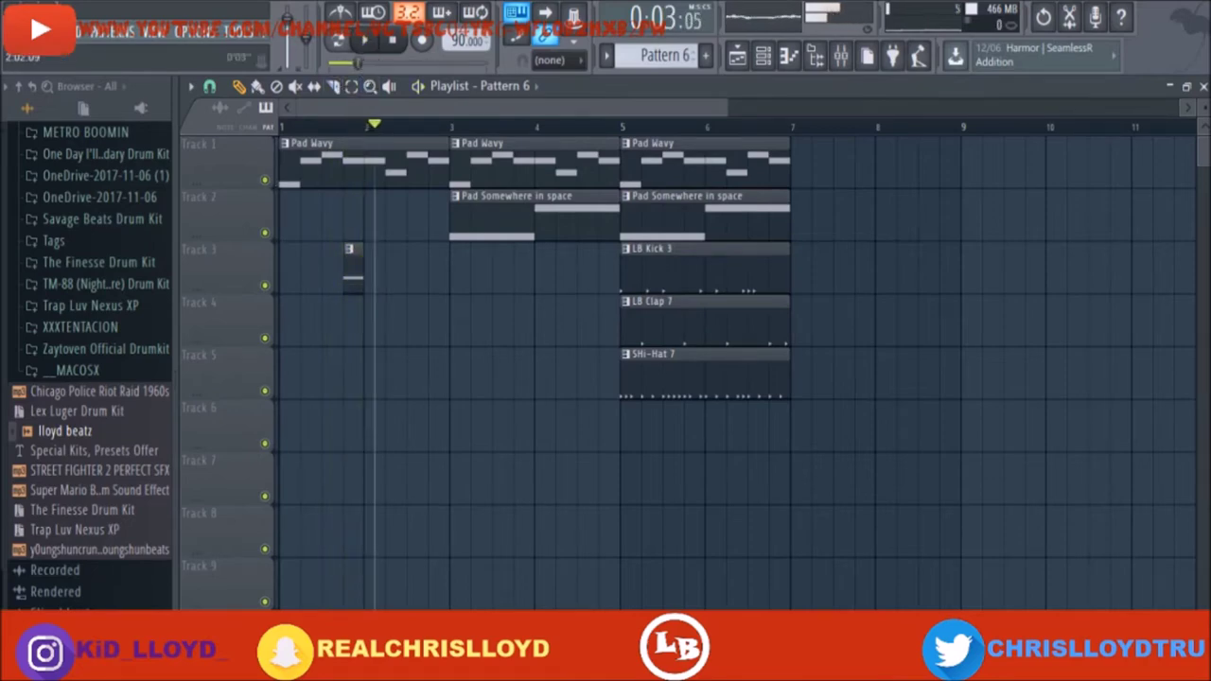
left_click(368, 47)
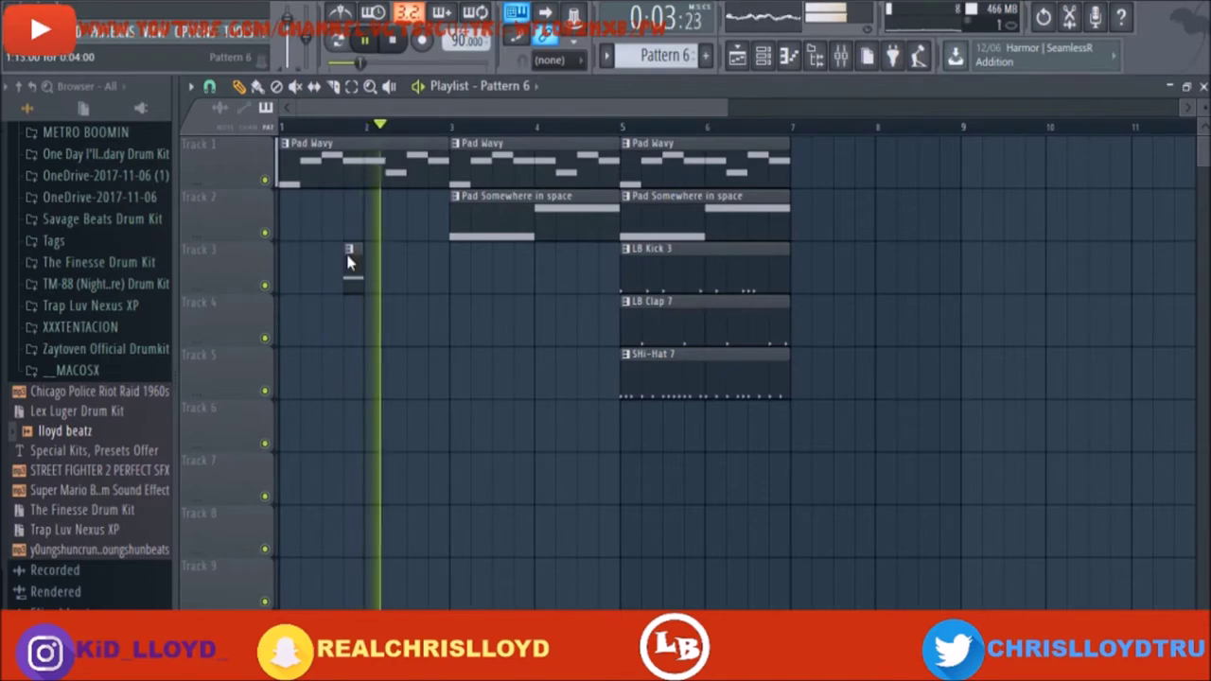
left_click_drag(352, 269, 371, 269)
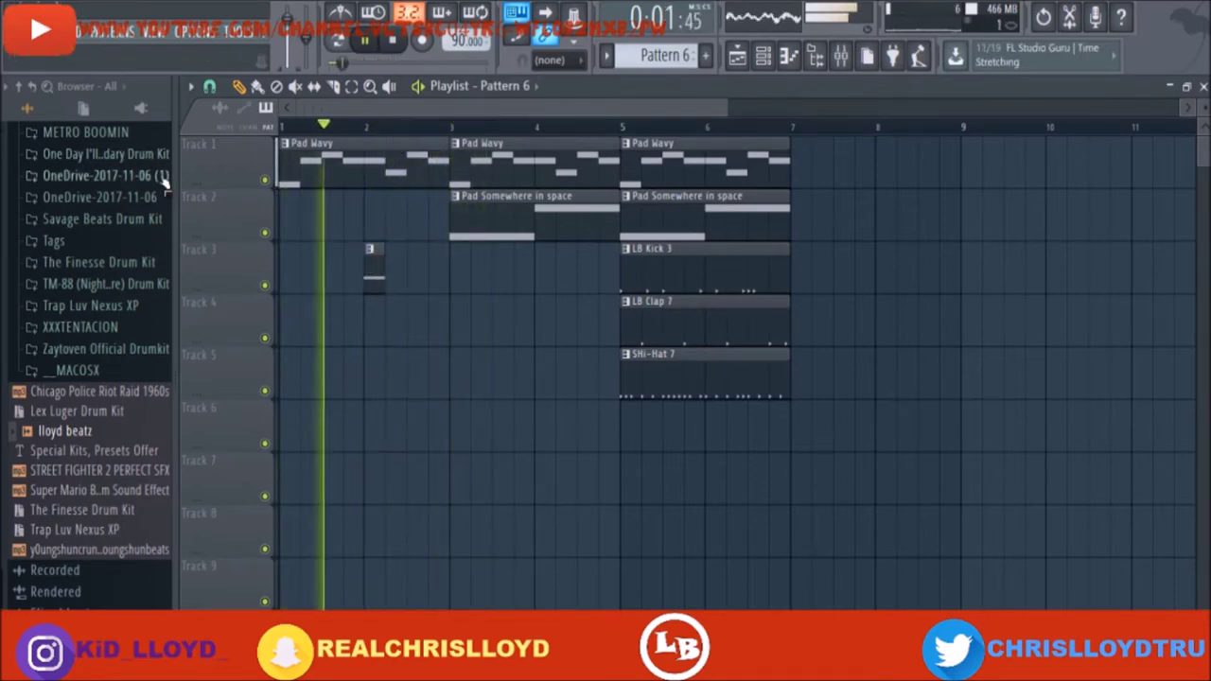
Select the five clips at bar 5 and copy the group to bars 7, 9 and 11
left_click_drag(804, 414, 653, 159)
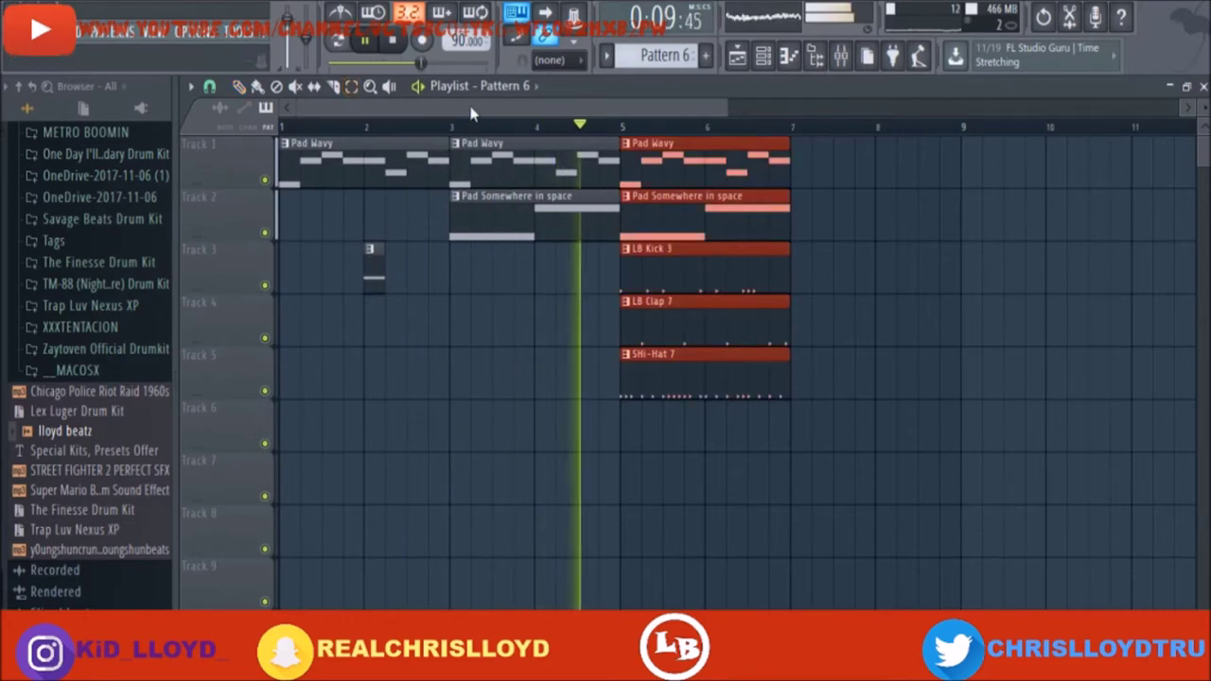
left_click_drag(645, 208, 816, 209)
left_click_drag(865, 160, 1036, 159)
mouse_move(1038, 158)
left_mouse_down()
mouse_move(1186, 158)
mouse_move(1107, 155)
left_mouse_up()
Duplicate the four clip groups from bars 5 to 13 so the copies fill bars 13 to 21
left_click_drag(674, 108, 333, 108)
left_click(352, 88)
key("ctrl+a")
left_click(238, 87)
left_click_drag(396, 163, 405, 162)
key("ctrl+b")
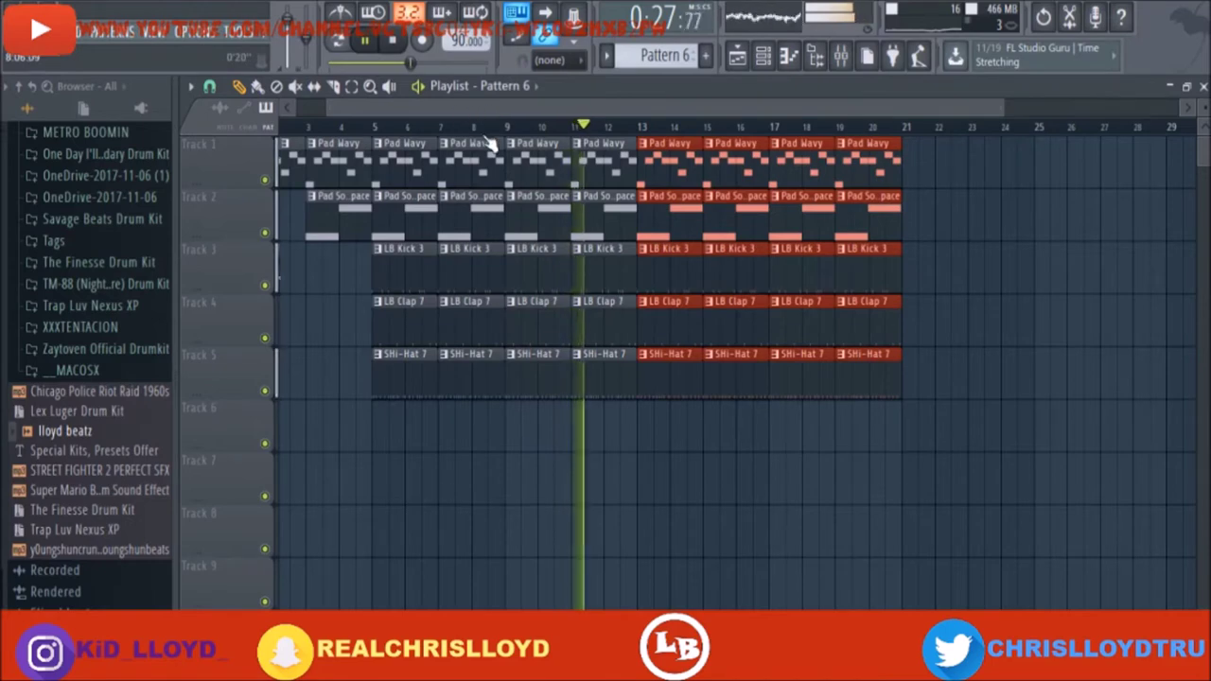
Select all clips between bars 5 and 21 and copy the block to bar 25
left_click(355, 86)
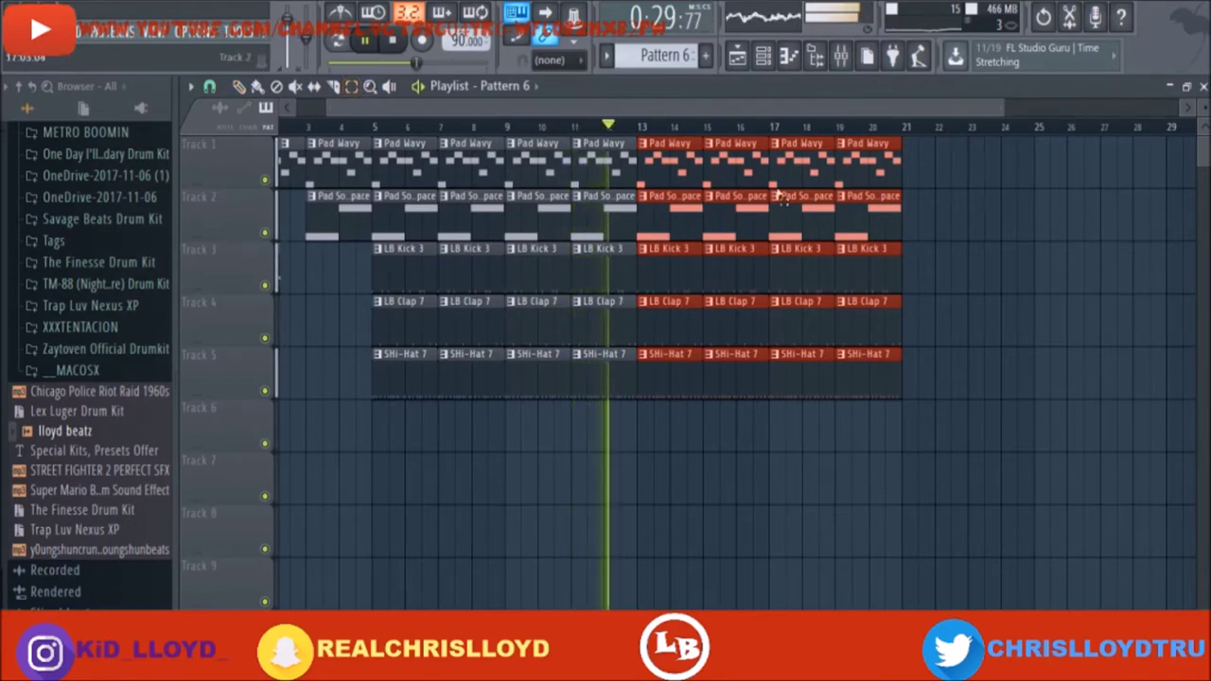
left_click_drag(941, 140, 384, 450)
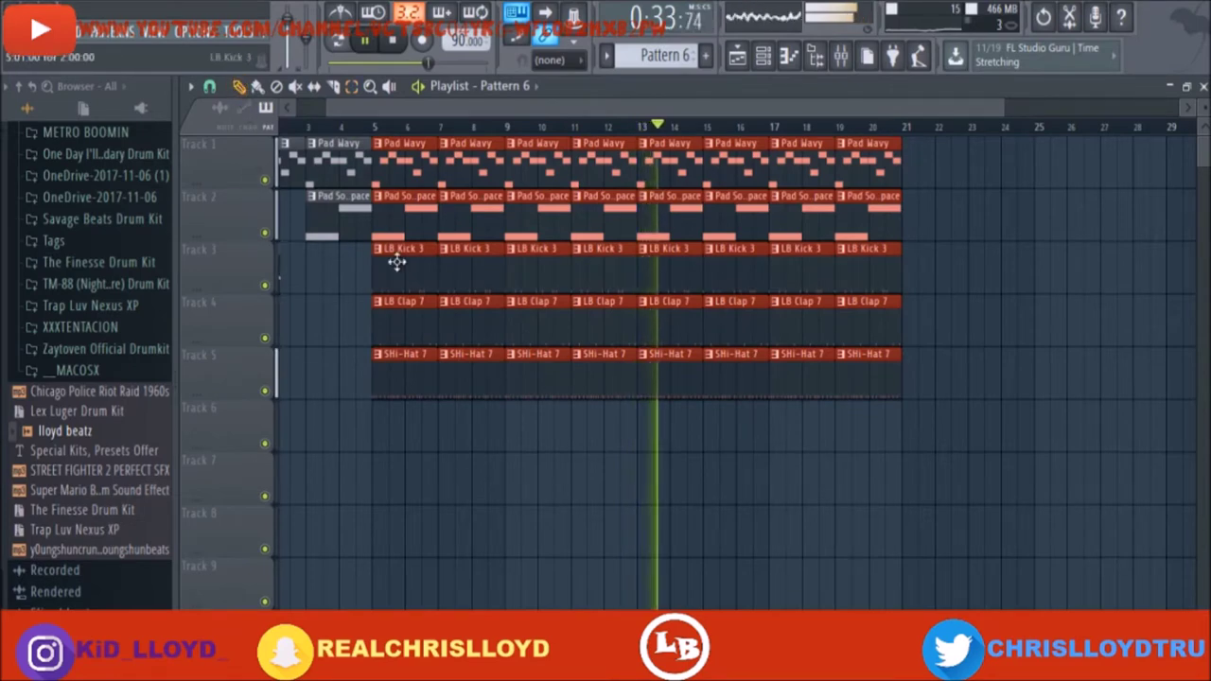
left_click_drag(406, 179, 1061, 144)
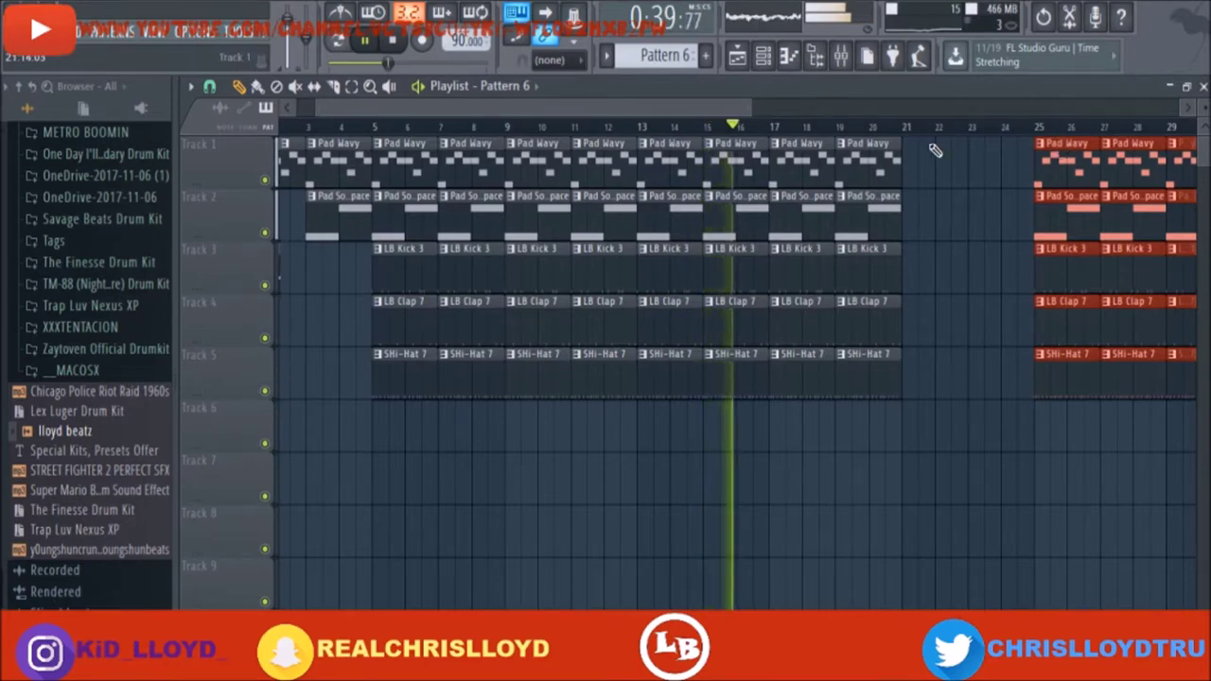
left_click(885, 162)
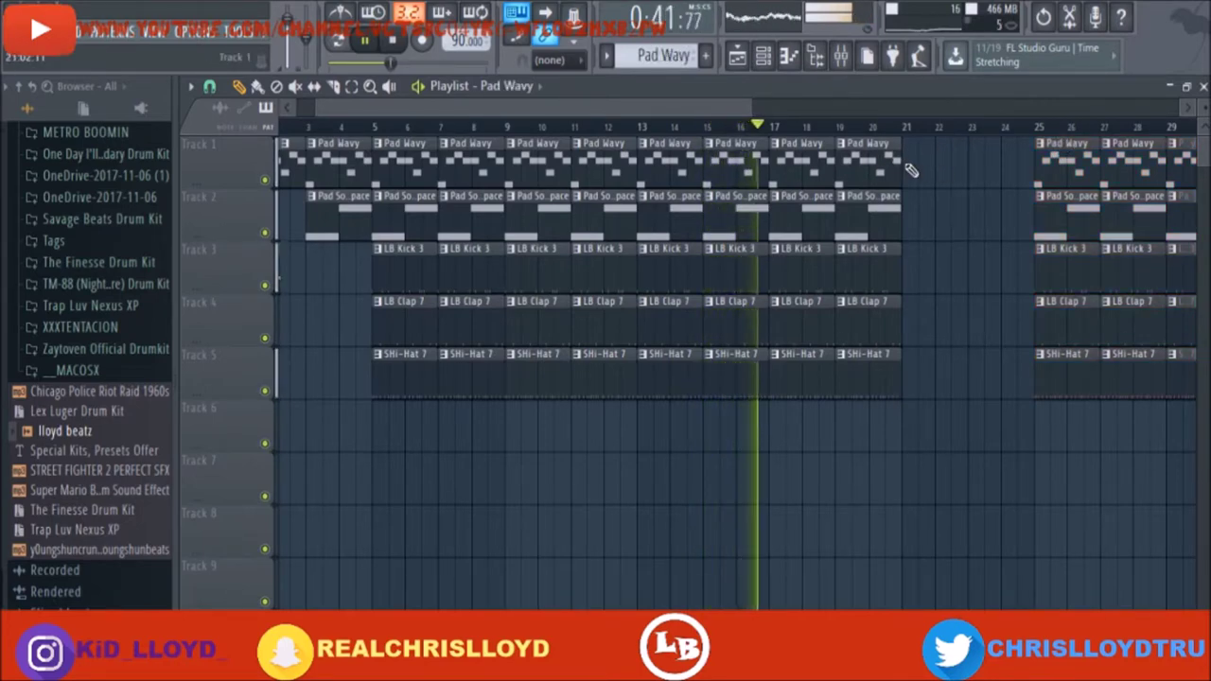
left_click(908, 165)
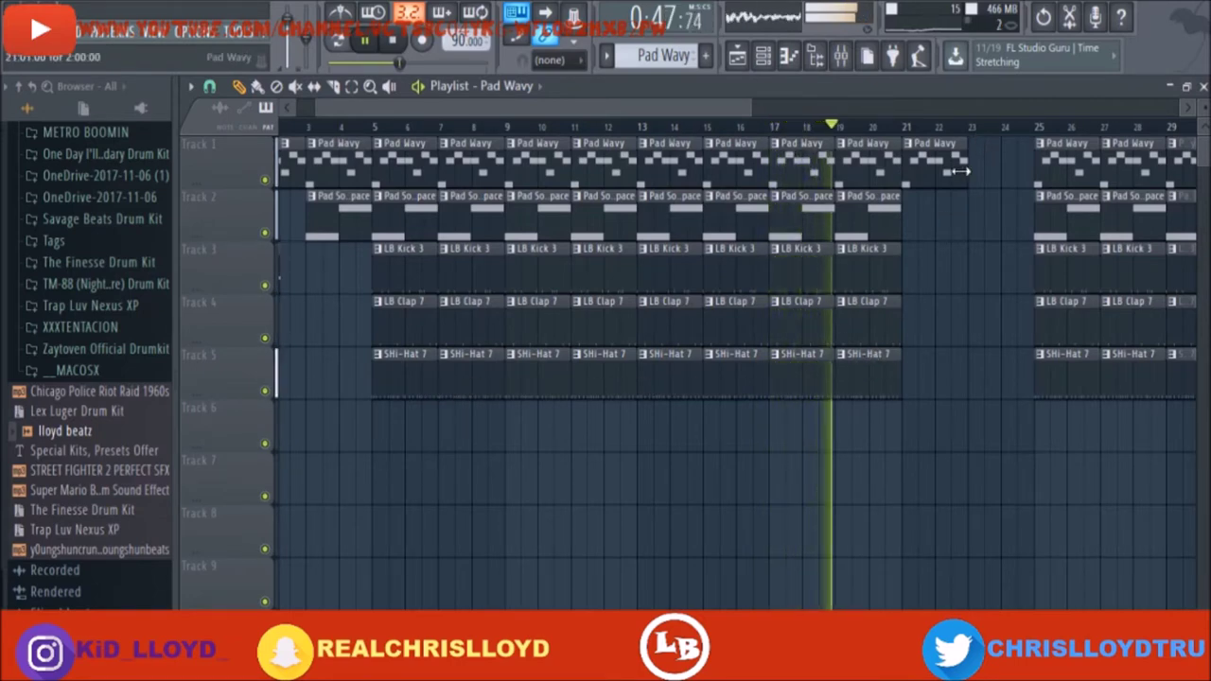
left_click_drag(750, 98, 1181, 99)
left_click_drag(610, 151, 581, 152)
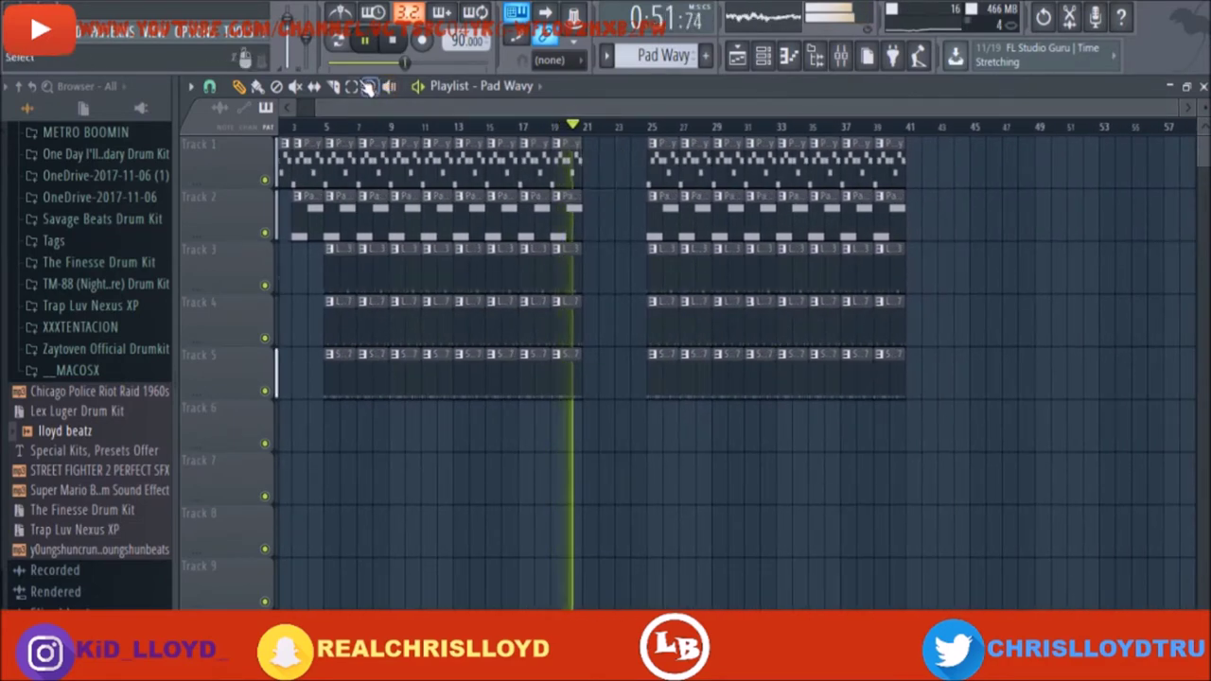
Copy the clip block spanning bars 25 to 41 to bar 41, and move the original block to bar 21
mouse_move(946, 154)
left_mouse_down()
mouse_move(689, 606)
mouse_move(649, 596)
left_mouse_up()
left_click(239, 86)
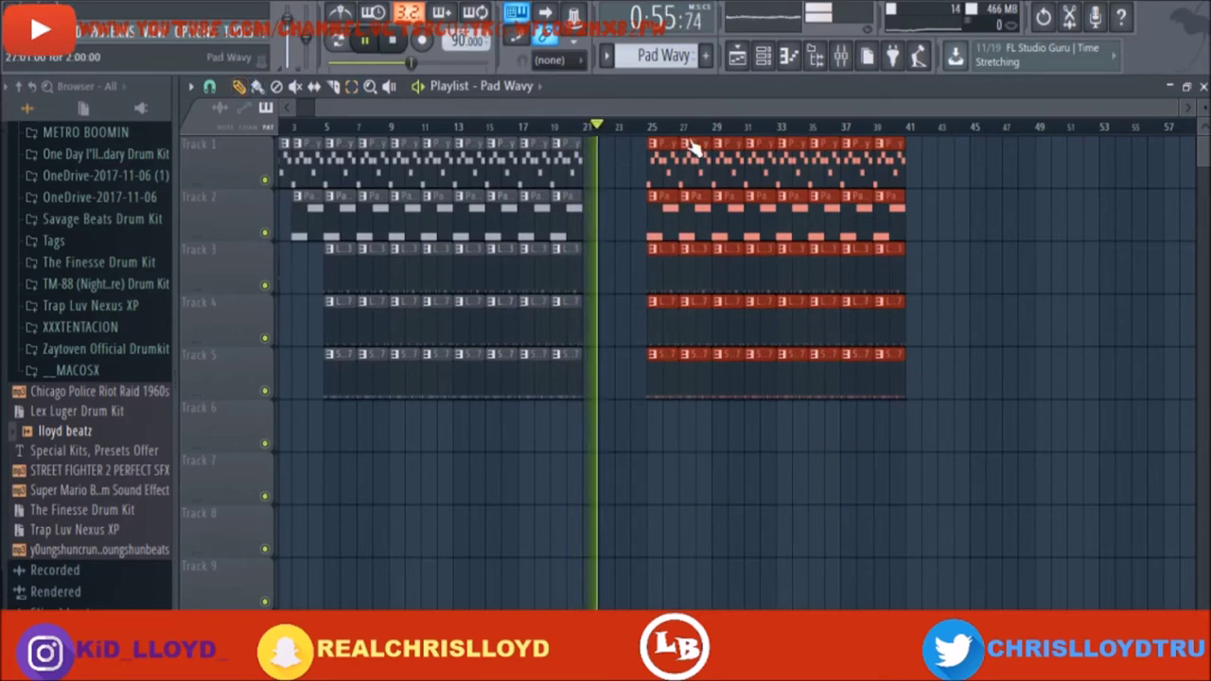
mouse_move(666, 155)
left_mouse_down()
mouse_move(595, 163)
mouse_move(931, 160)
mouse_move(914, 160)
mouse_move(946, 395)
mouse_move(846, 400)
mouse_move(875, 399)
left_mouse_up()
left_click(352, 86)
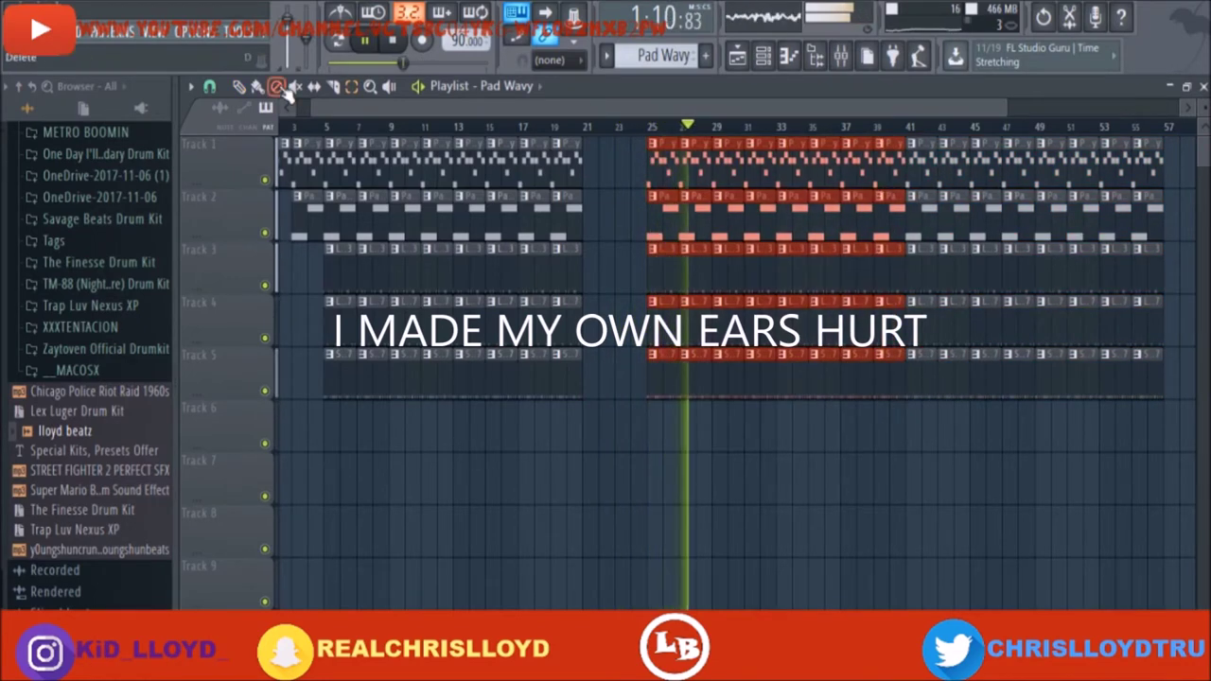
left_click_drag(712, 159, 647, 159)
scroll(647, 159, "down", 1)
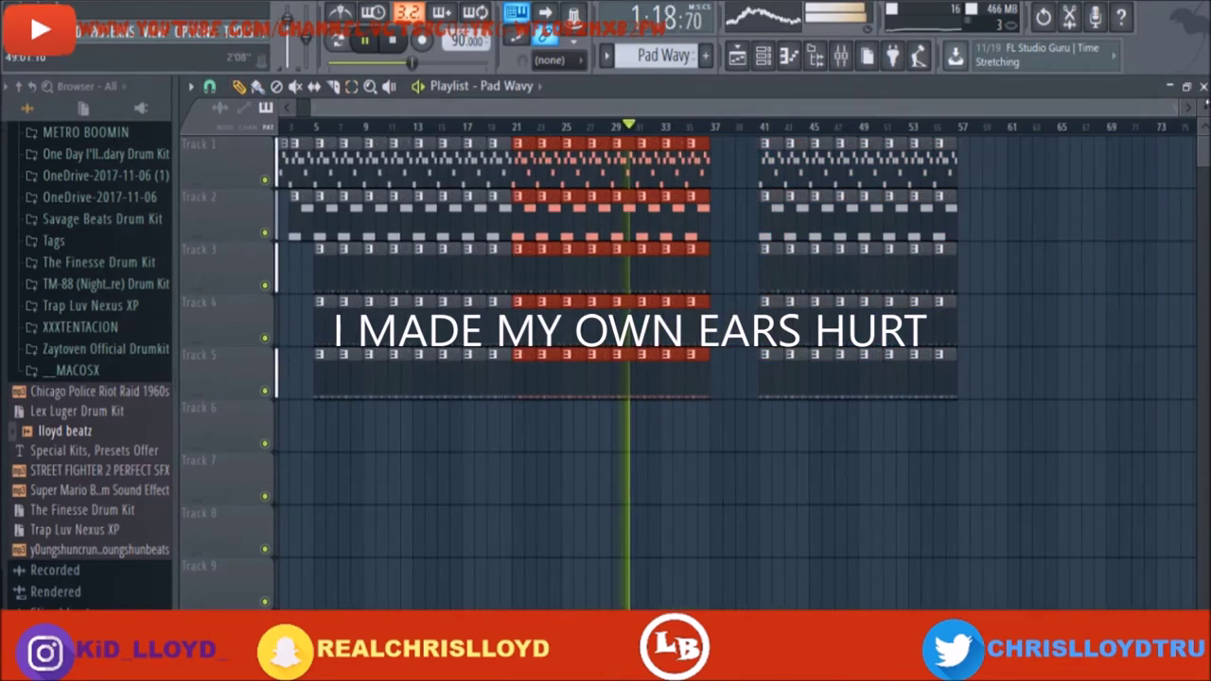
Delete the drum clips on Tracks 3 to 5 between bars 33 and 37, and move the Track 1–4 clips from bar 41 to bar 35
right_click(671, 274)
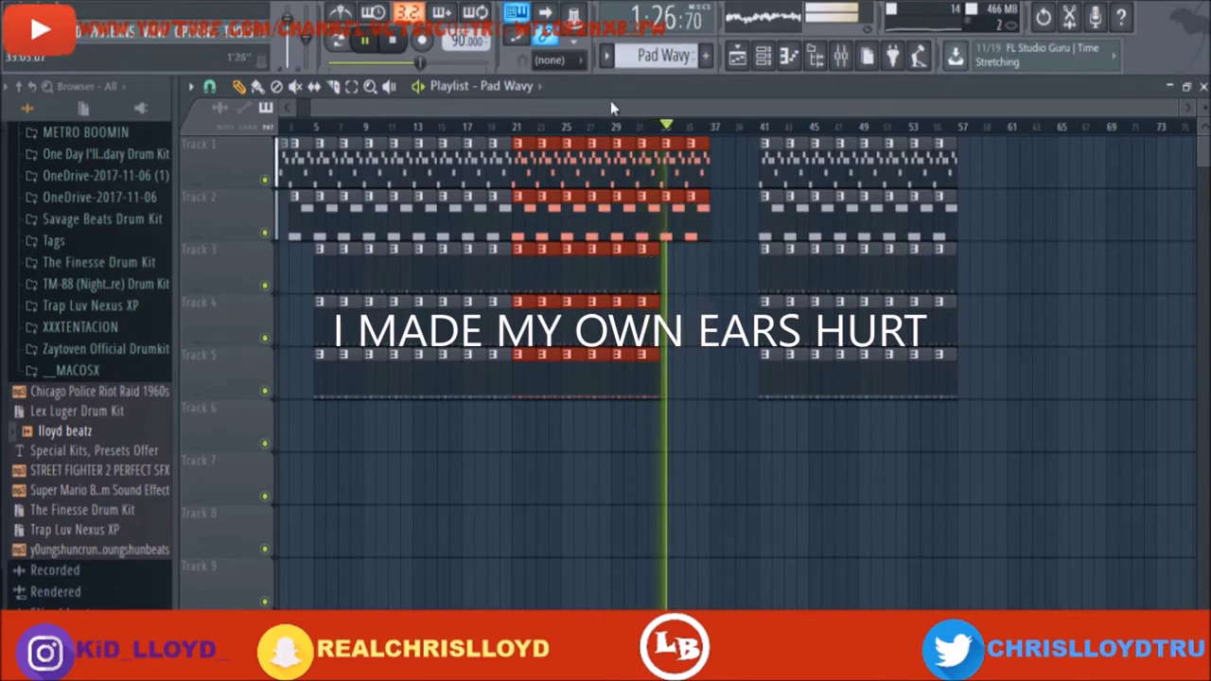
left_click(352, 86)
left_click_drag(745, 139, 992, 320)
left_click(238, 86)
left_click_drag(942, 225, 868, 224)
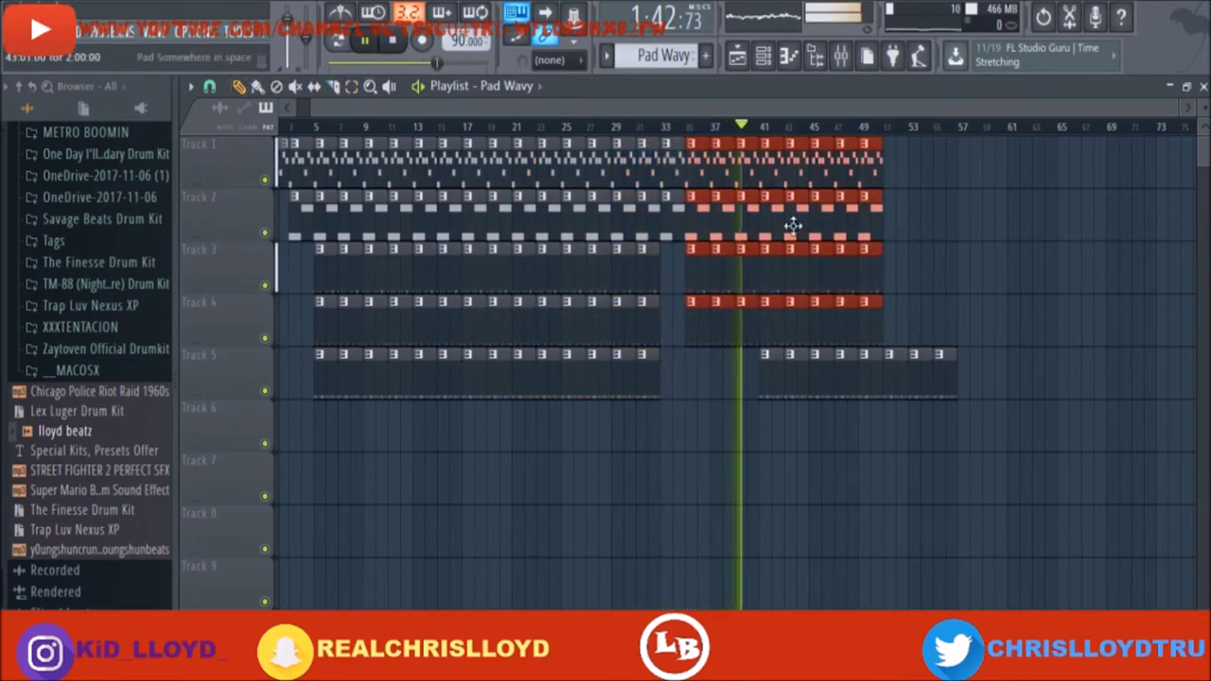
Delete the Track 5 hi-hat clips from bar 41 onward and place SHi-Hat 7 clips from bar 43 to bar 51
right_click(771, 380)
left_click(637, 370)
left_click(796, 380)
left_click(821, 375)
left_click(842, 375)
Select all clips on Tracks 1 to 5 between bars 5 and 21 and copy the block to bar 51
mouse_move(319, 402)
left_mouse_down()
mouse_move(440, 449)
mouse_move(502, 263)
mouse_move(507, 163)
left_mouse_up()
left_click(239, 87)
mouse_move(333, 170)
left_mouse_down()
mouse_move(432, 170)
mouse_move(898, 244)
left_mouse_up()
left_click(1092, 182)
right_click(1092, 181)
Copy the five clips at bar 65 to bar 67 to extend the arrangement to bar 69
left_click(351, 88)
left_click_drag(1065, 406, 1088, 163)
left_click(238, 87)
left_click_drag(1069, 227, 1094, 227)
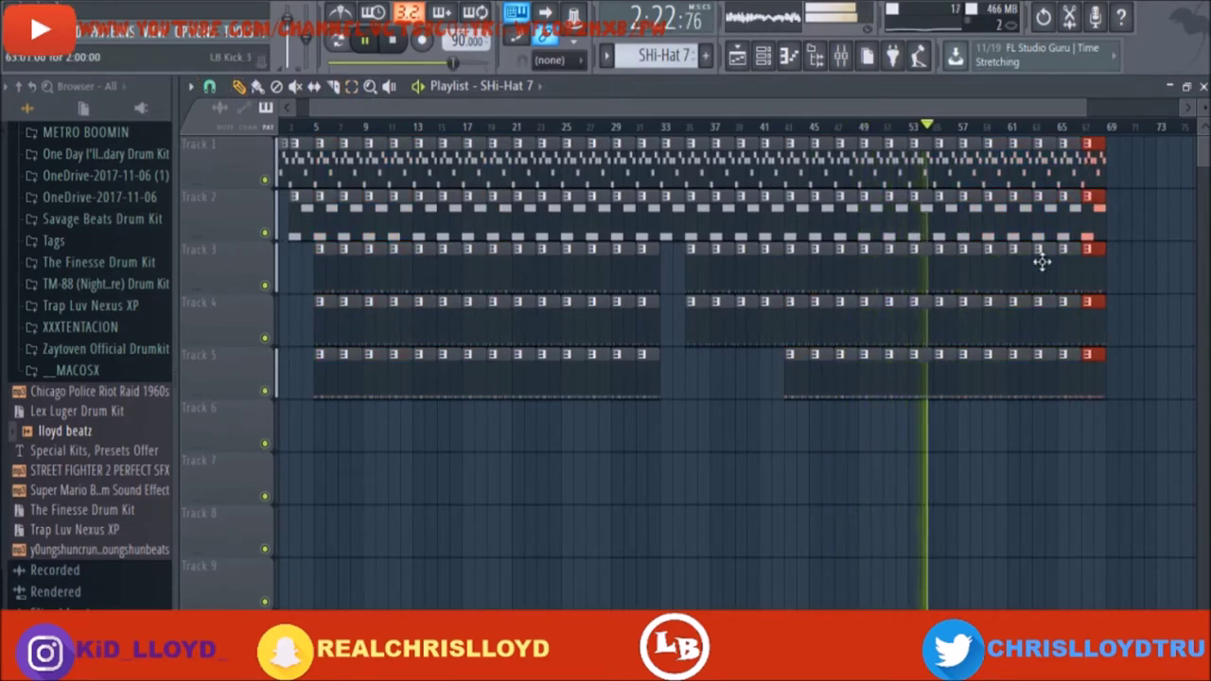
Clear the Track 2 pad clips from bar 55 onward and place Pad Somewhere in space clips at bars 63, 65 and 67
right_click(947, 236)
left_click_drag(959, 229, 1141, 233)
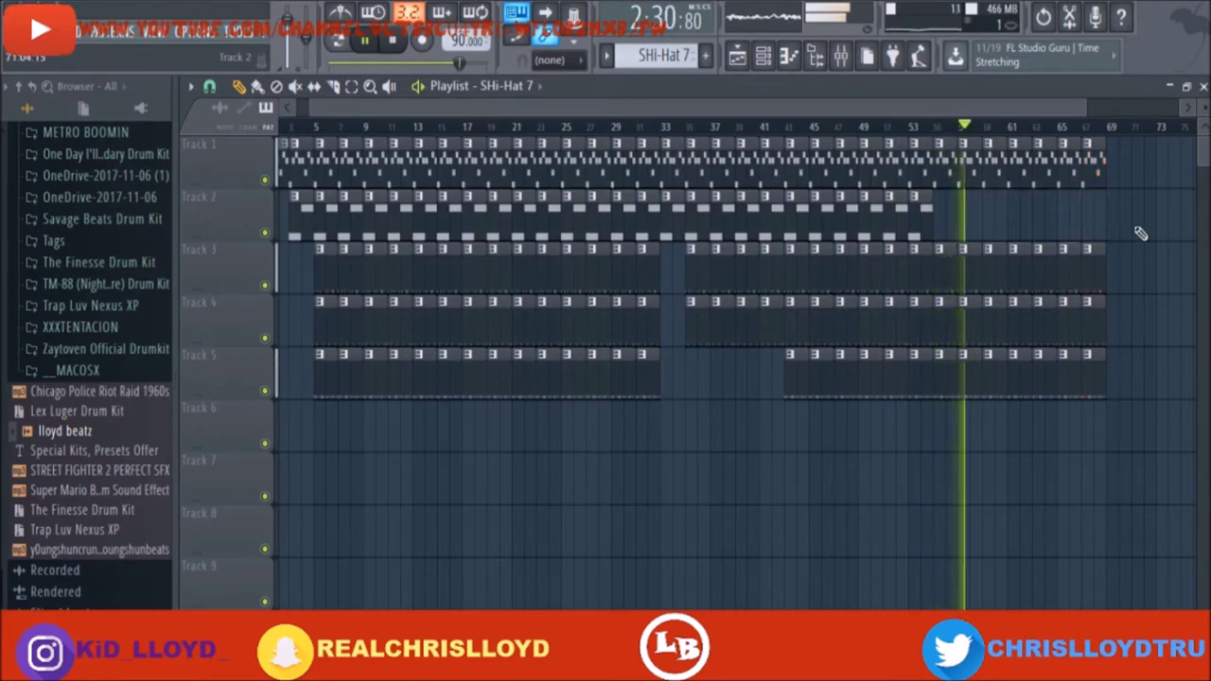
left_click(922, 203)
left_click_drag(1018, 226, 1054, 226)
left_click(1064, 225)
left_click(1089, 222)
Add a Pad Wavy clip on Track 1 at bar 69, play it back and extend its end to about bar 74
left_click(1097, 167)
left_click_drag(1120, 156, 1130, 156)
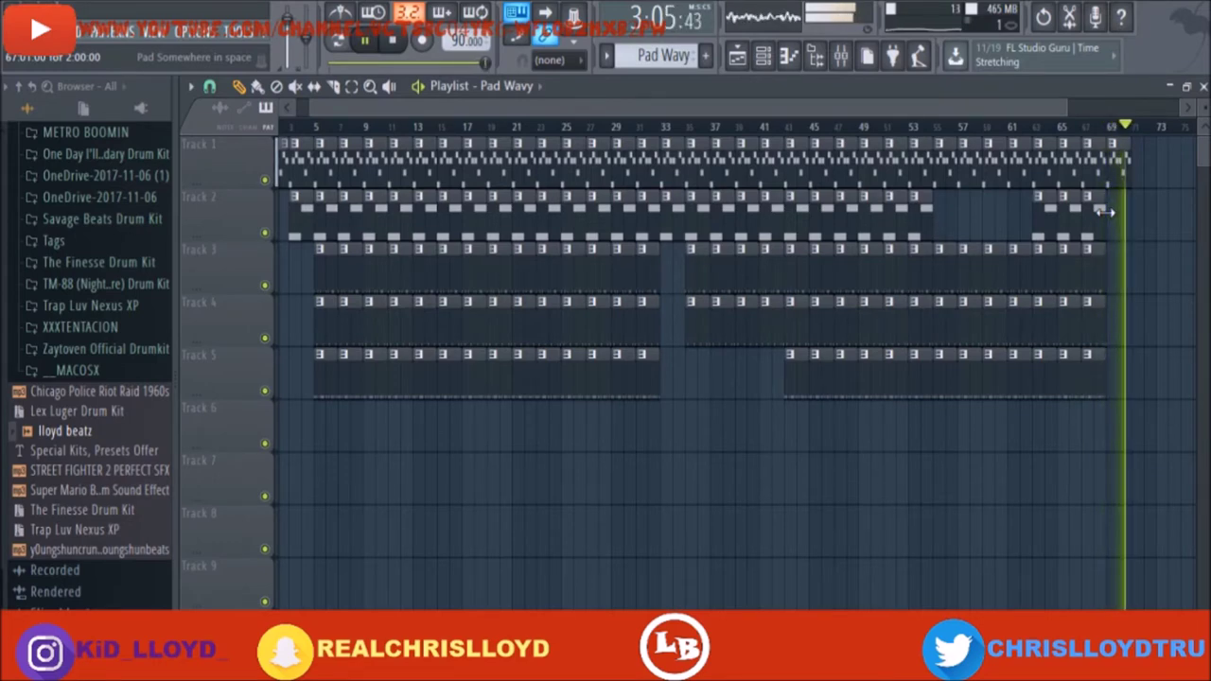
left_click(1109, 126)
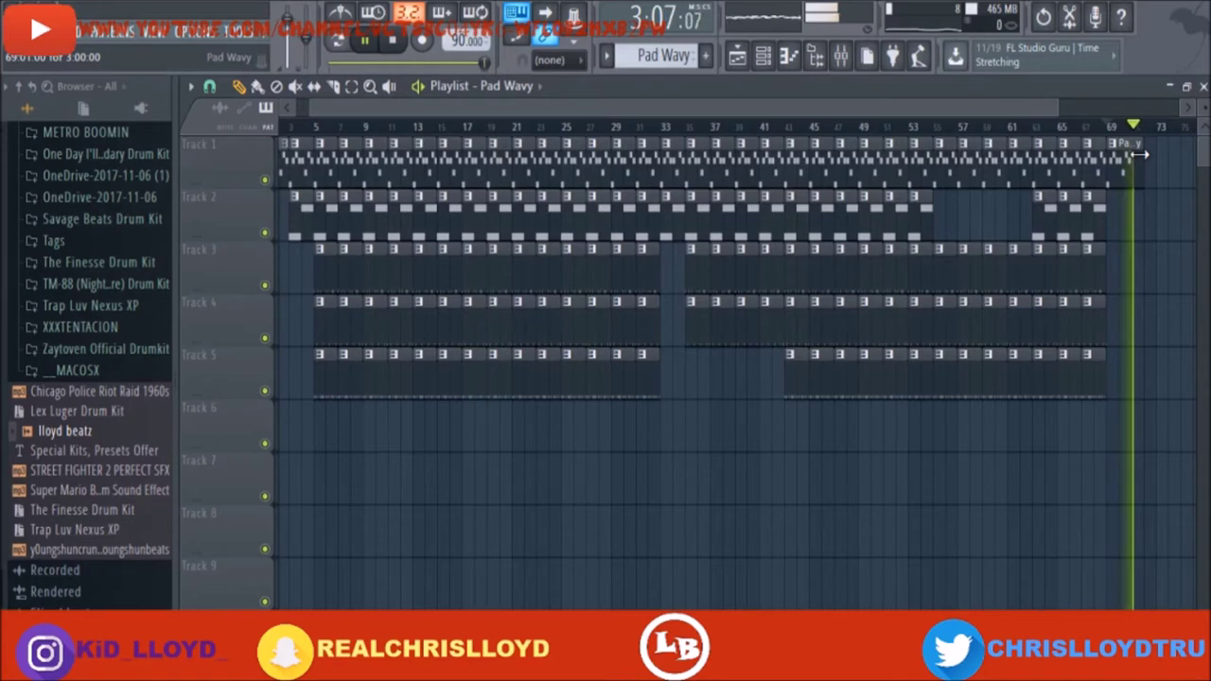
left_click_drag(1142, 154, 1147, 149)
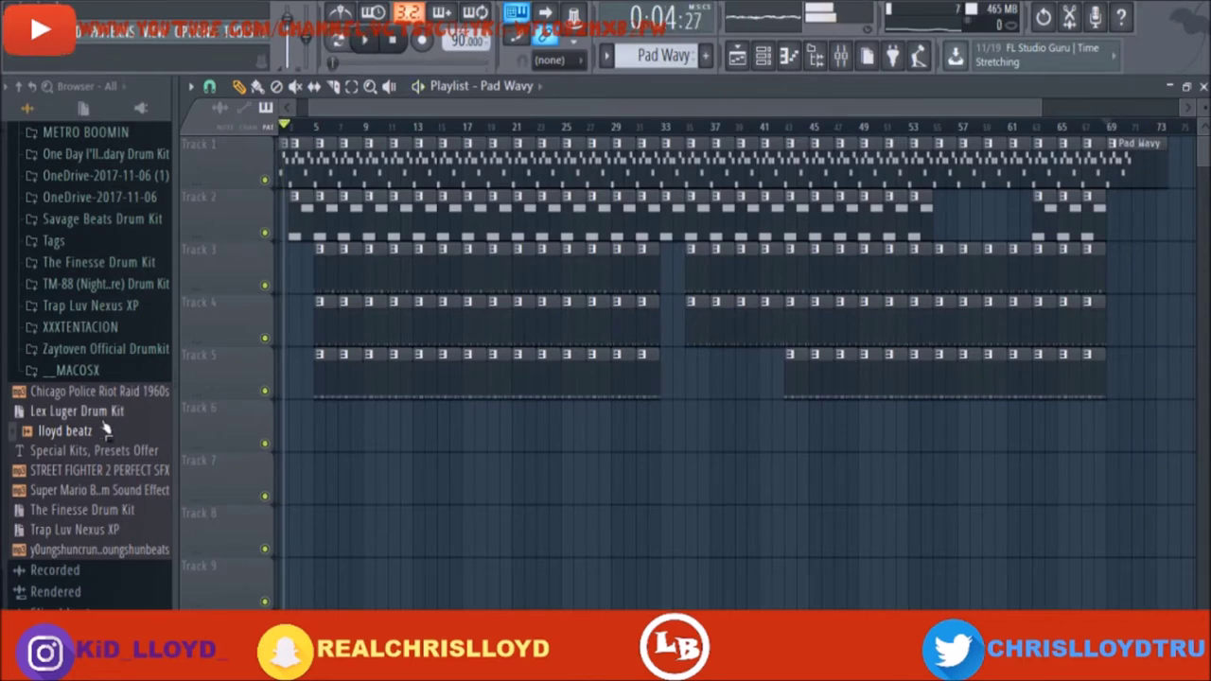
Place the STREET FIGHTER 2 PERFECT SFX sample on Track 6 at bar 5 and open its channel settings
left_click(82, 478)
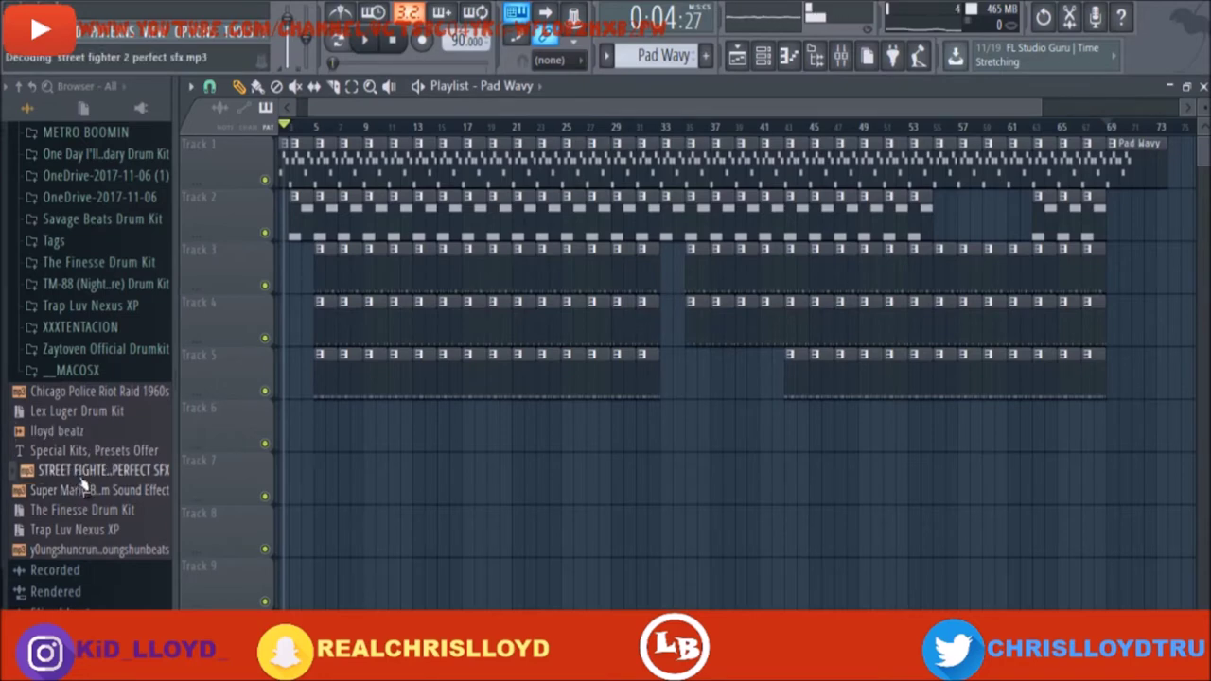
left_click_drag(315, 431, 320, 423)
double_click(323, 422)
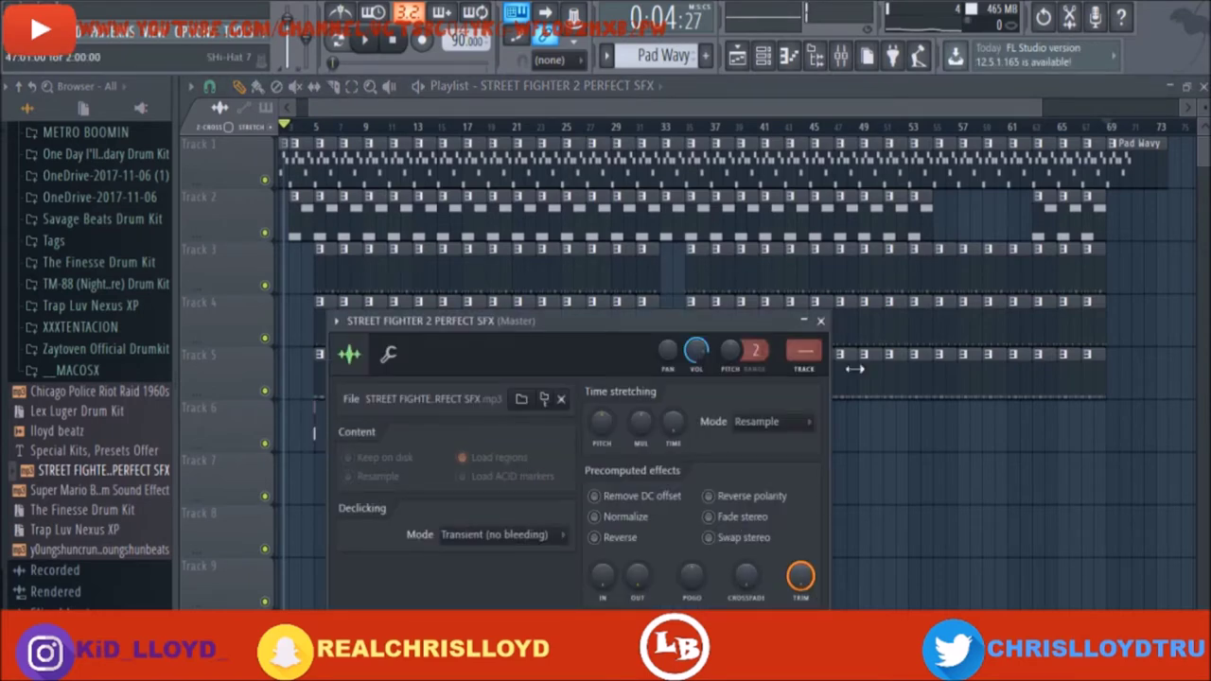
left_click(822, 321)
Play the intro through bar 5 and reopen the sound-effect clip's channel settings
left_click_drag(1038, 105, 438, 265)
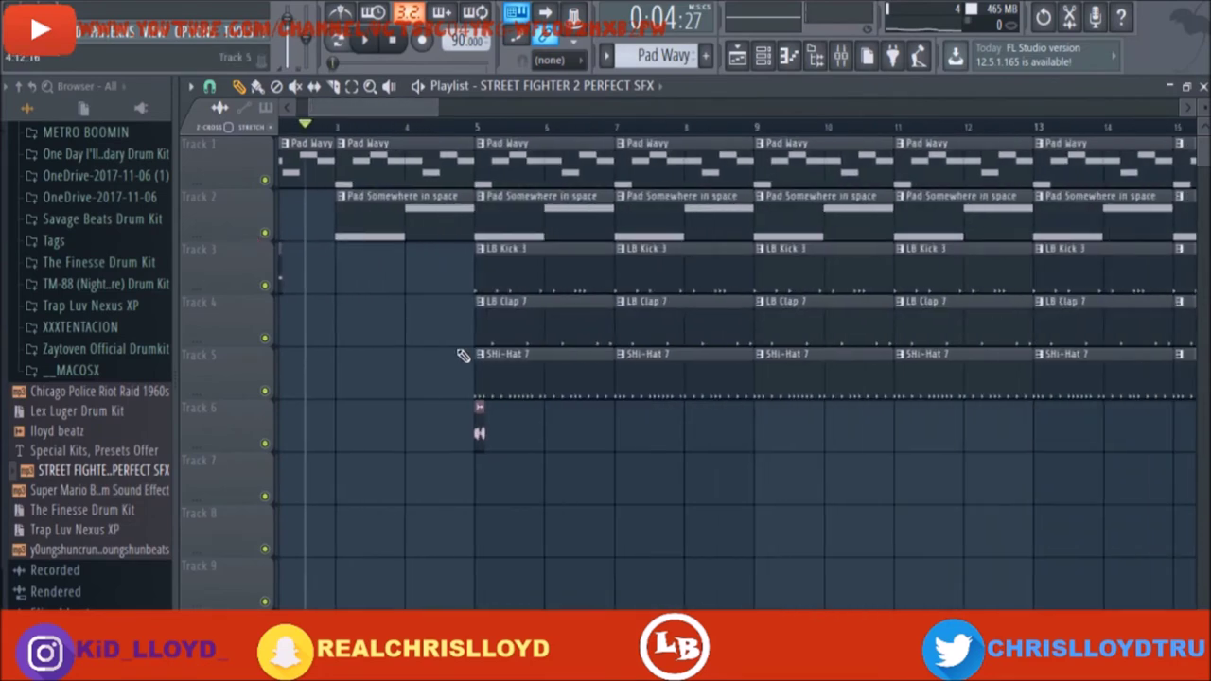
key("space")
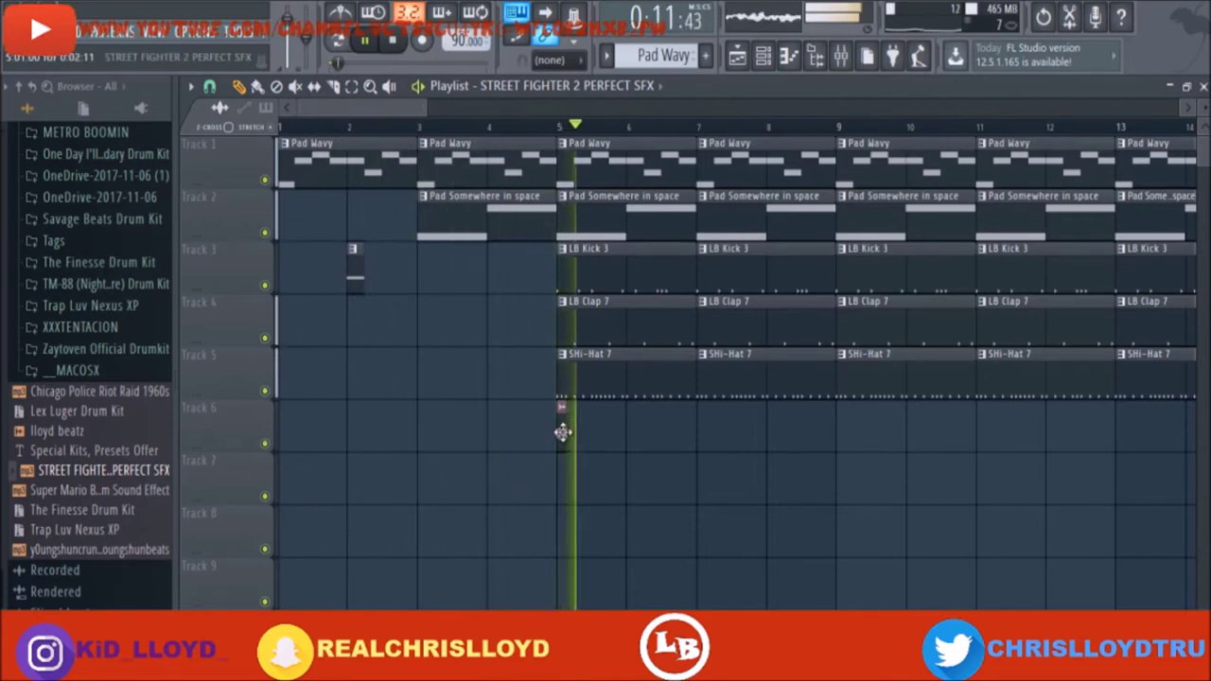
double_click(561, 430)
left_click(822, 322)
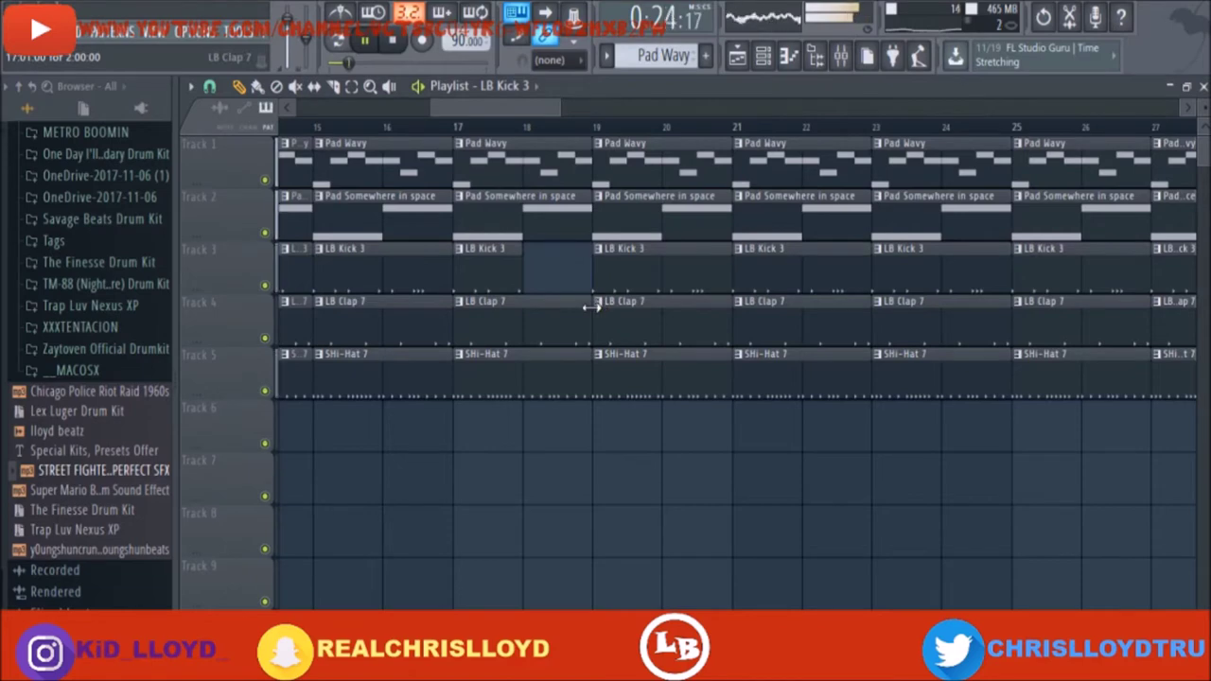
Shorten the LB Clap 7 and SHi-Hat 7 clips at bar 17 to end at bar 18, matching the kick's gap
left_click_drag(567, 307, 548, 309)
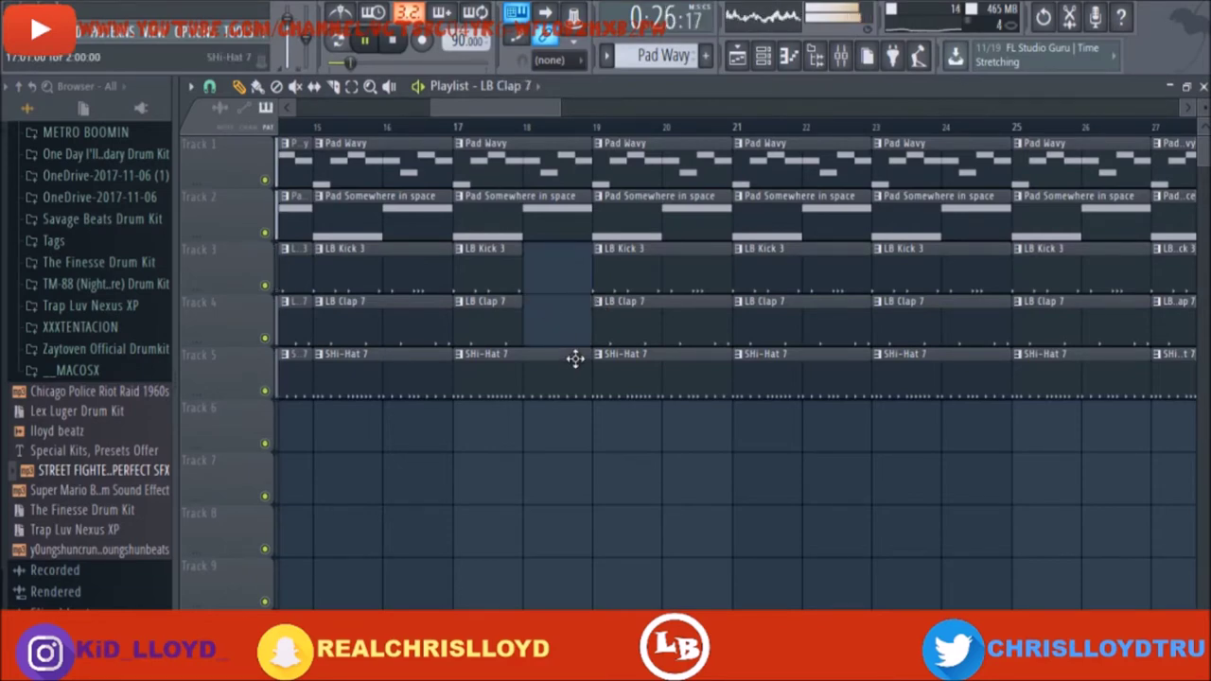
left_click_drag(590, 358, 554, 356)
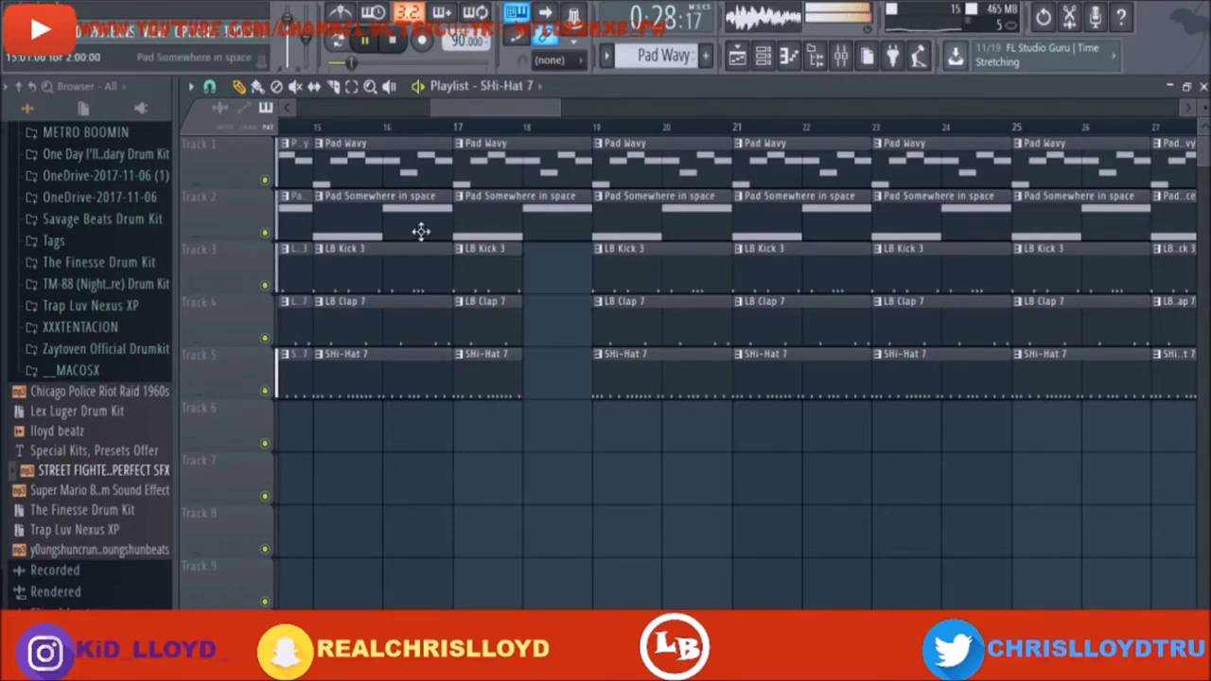